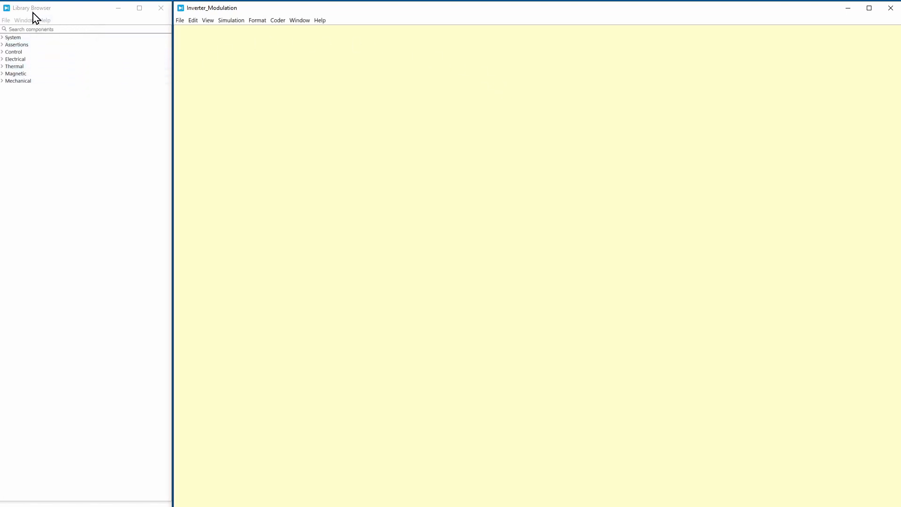
Place a Resistor from the passive components in the upper middle of the schematic, with an Inductor just above it
{"action": "left_click", "coordinate": [5, 59]}
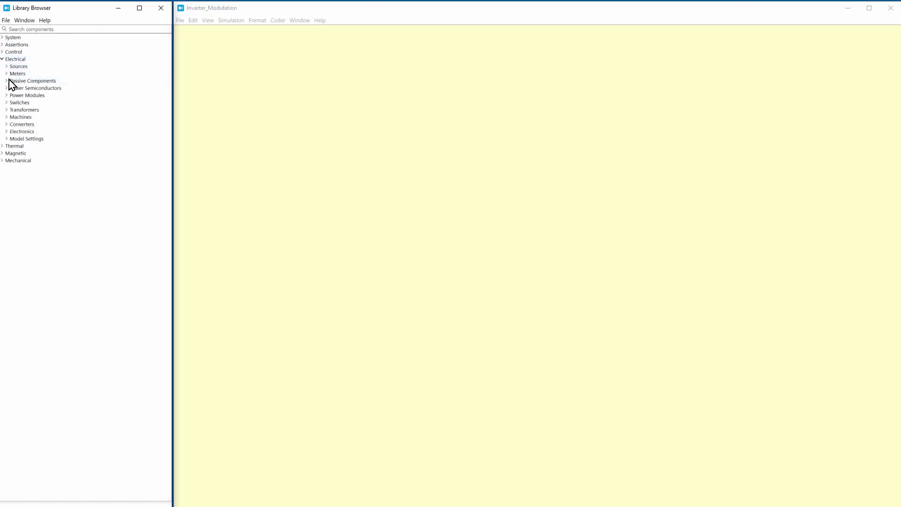
{"action": "left_click", "coordinate": [8, 80]}
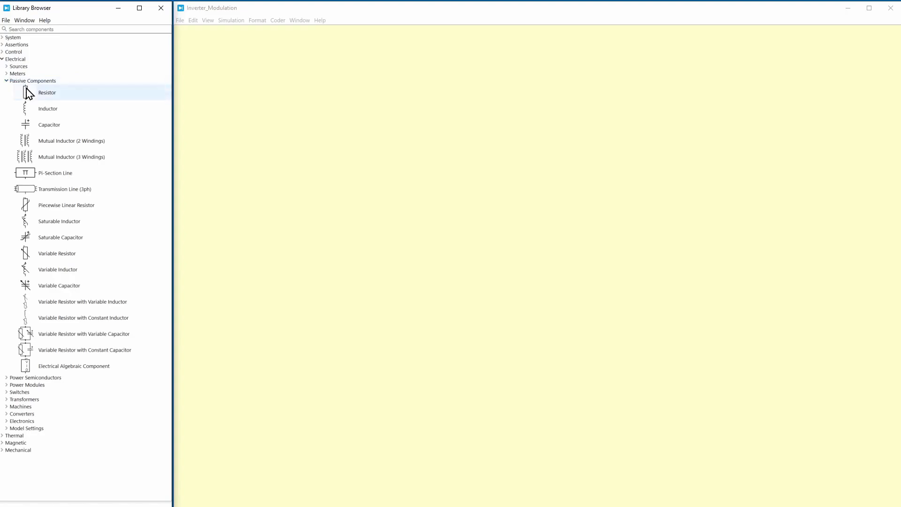
{"action": "left_click_drag", "start_coordinate": [25, 91], "coordinate": [481, 146]}
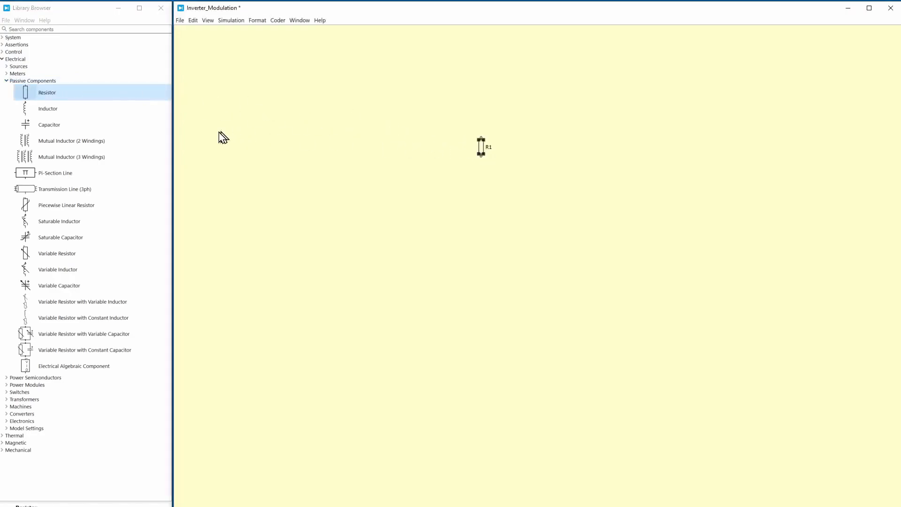
{"action": "left_click_drag", "start_coordinate": [51, 112], "coordinate": [482, 110]}
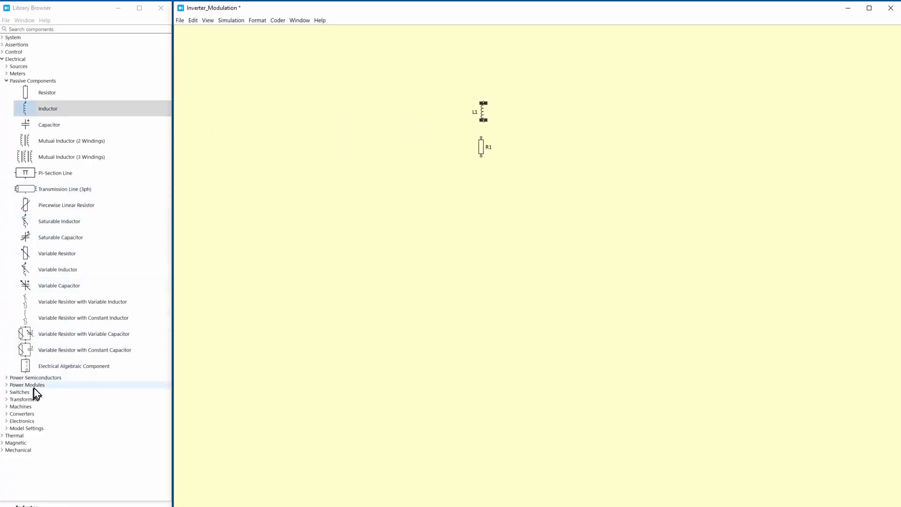
Add an IGBT with Diode from the power semiconductors to the schematic, some distance to the left of the inductor
{"action": "double_click", "coordinate": [44, 378]}
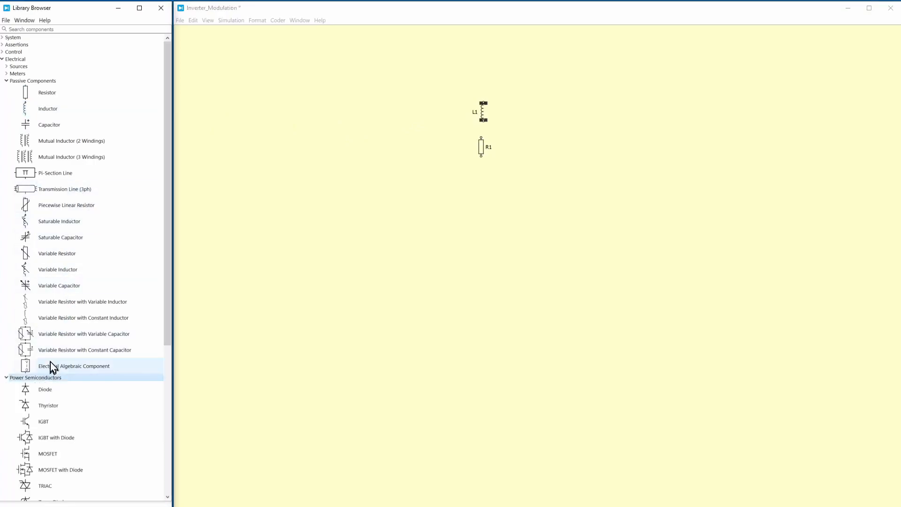
{"action": "scroll", "coordinate": [47, 300], "scroll_direction": "down", "scroll_amount": 5}
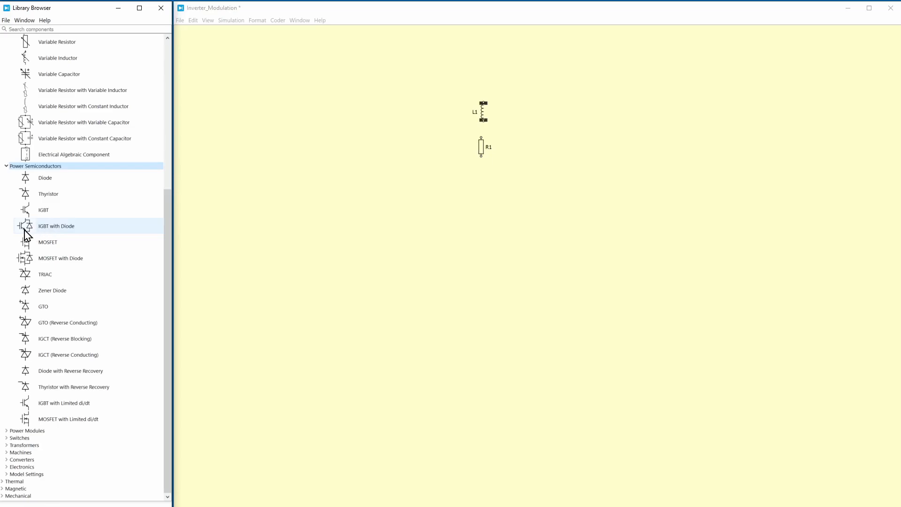
{"action": "left_click_drag", "start_coordinate": [26, 231], "coordinate": [324, 103]}
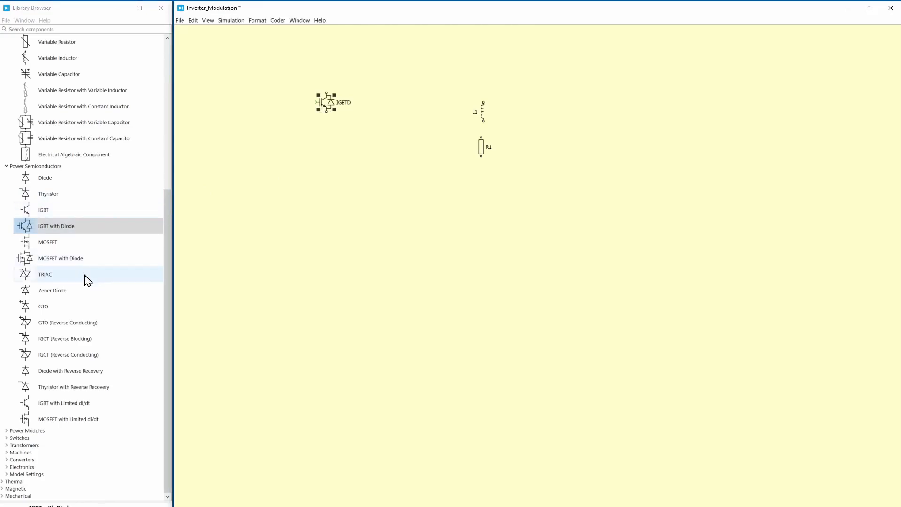
Add a Voltage Source DC from the electrical sources to the lower left of the IGBT
{"action": "scroll", "coordinate": [84, 254], "scroll_direction": "up", "scroll_amount": 5}
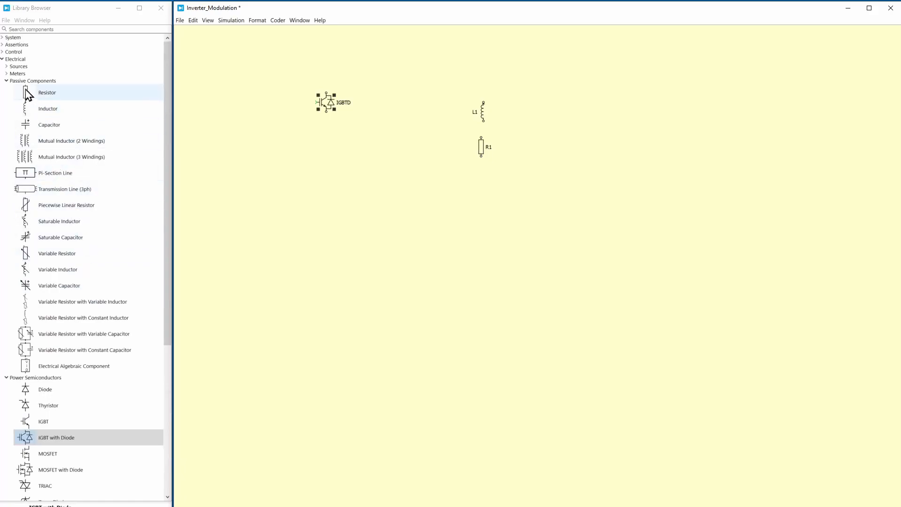
{"action": "double_click", "coordinate": [15, 71]}
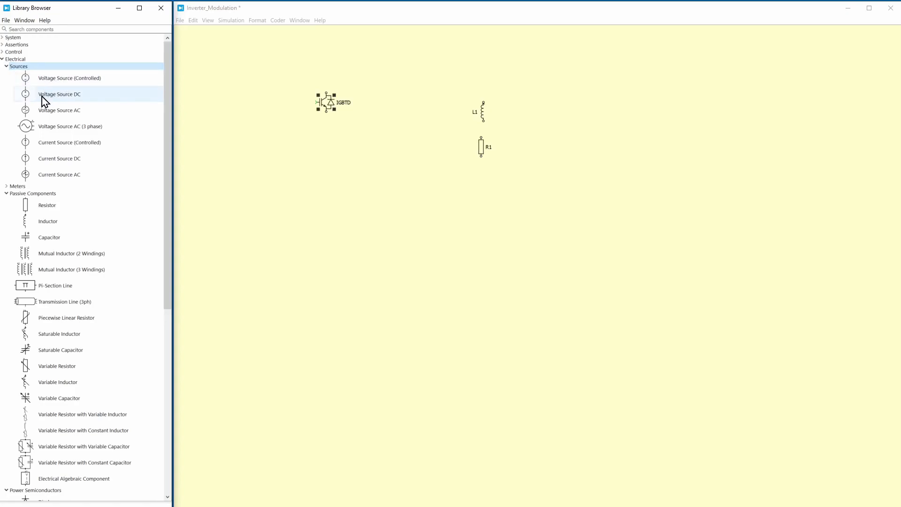
{"action": "left_click_drag", "start_coordinate": [41, 96], "coordinate": [261, 131]}
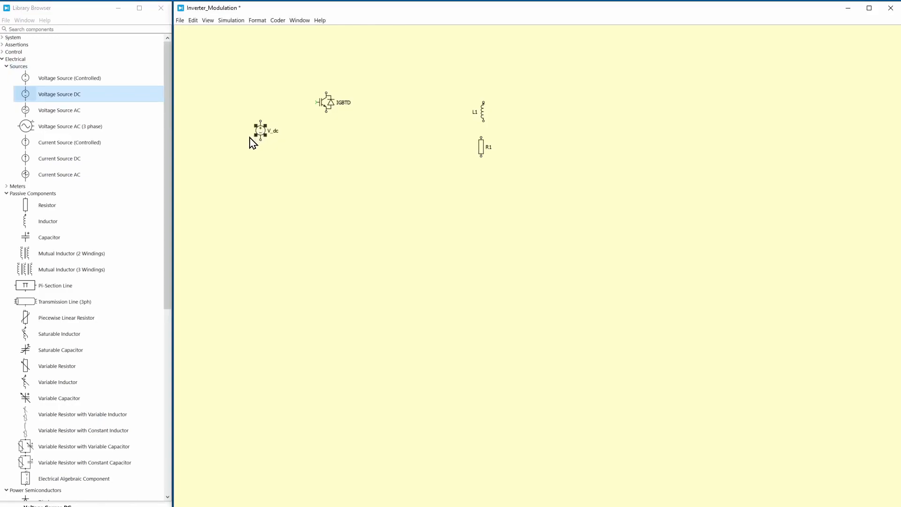
Add a Voltmeter below the IGBT and an Ammeter beneath it from the electrical meters
{"action": "left_click", "coordinate": [21, 187]}
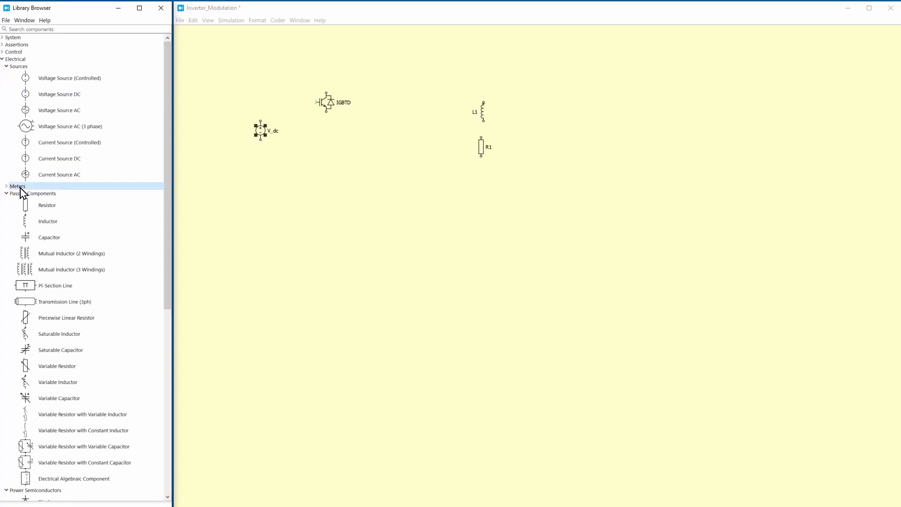
{"action": "double_click", "coordinate": [21, 187]}
{"action": "left_click_drag", "start_coordinate": [33, 197], "coordinate": [332, 199]}
{"action": "left_click_drag", "start_coordinate": [58, 216], "coordinate": [319, 239]}
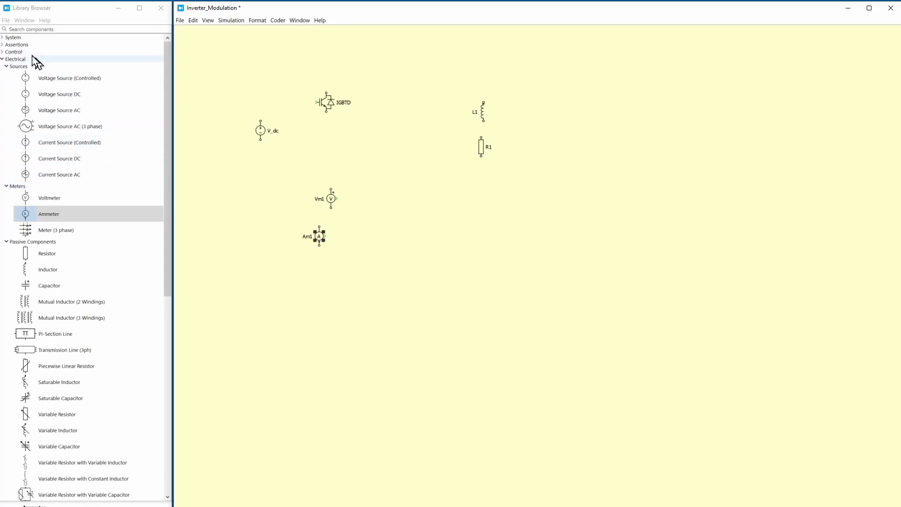
Add a Scope and a Display from the system components to the right of the resistor and inductor, with the Display above the Scope
{"action": "double_click", "coordinate": [18, 37]}
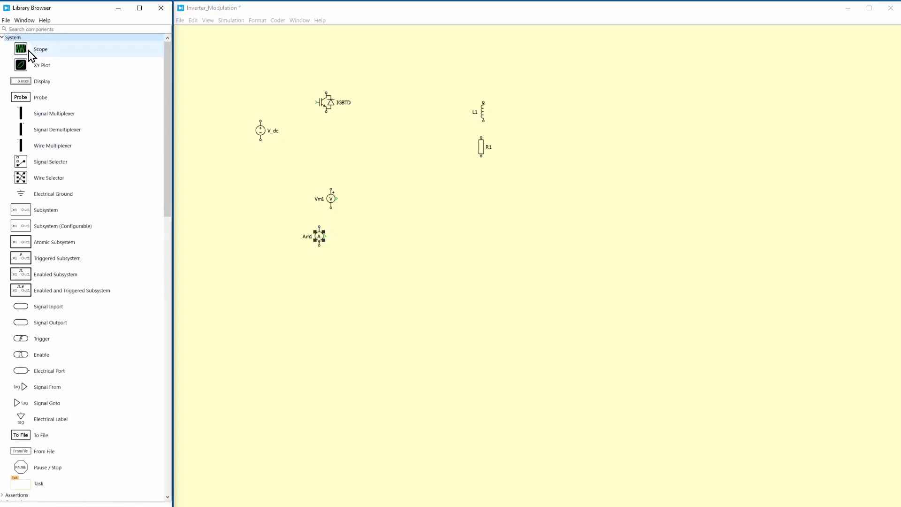
{"action": "left_click_drag", "start_coordinate": [24, 52], "coordinate": [603, 166]}
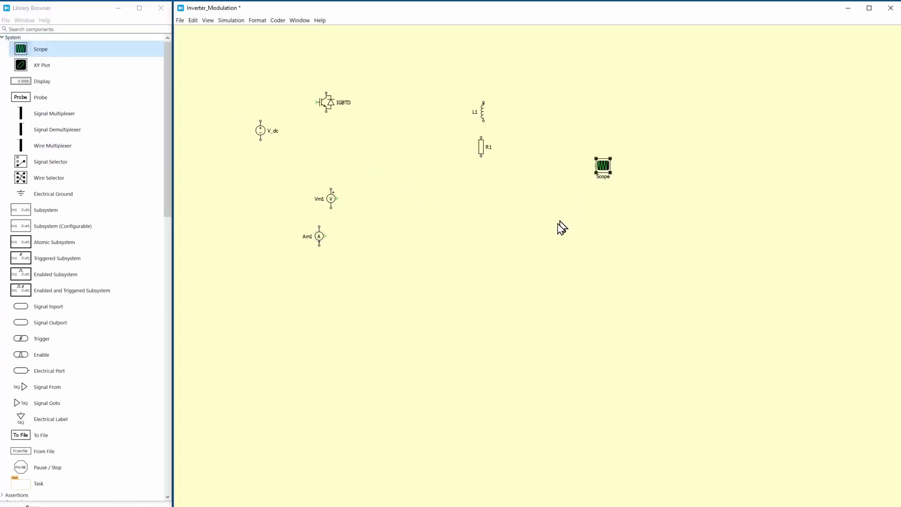
{"action": "left_click_drag", "start_coordinate": [33, 78], "coordinate": [602, 103]}
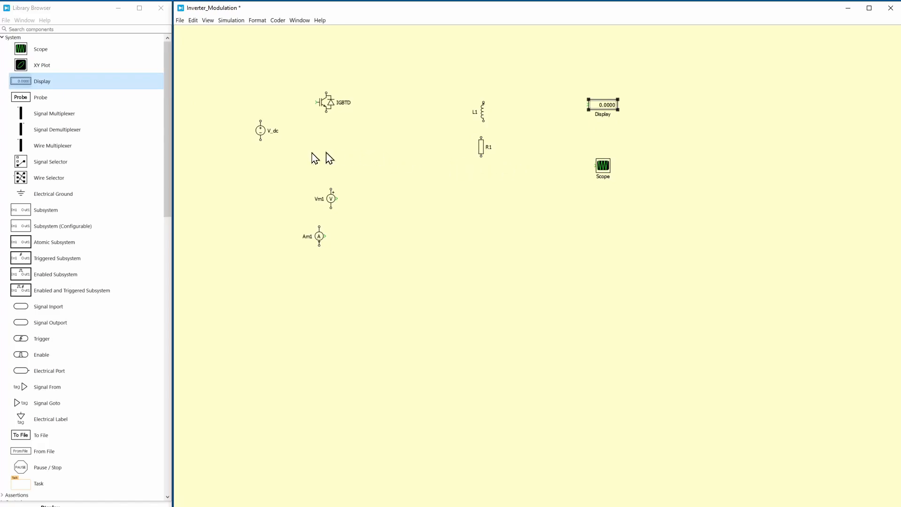
Add a Signal From and a Signal Goto block from the system components below the ammeter
{"action": "left_click_drag", "start_coordinate": [167, 132], "coordinate": [165, 165]}
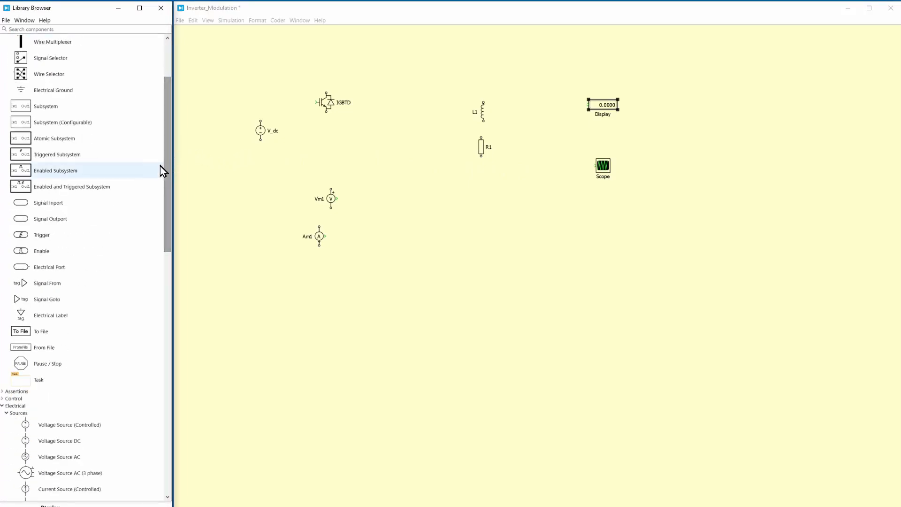
{"action": "left_click", "coordinate": [64, 30]}
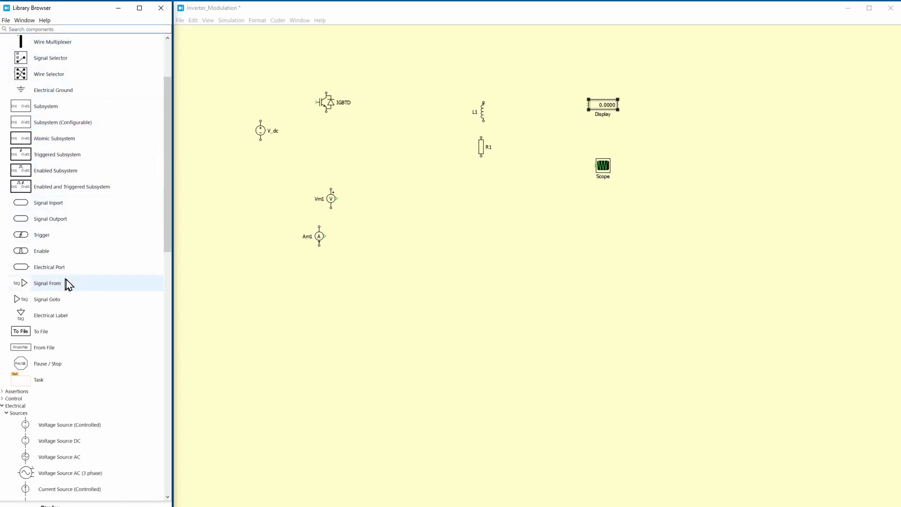
{"action": "scroll", "coordinate": [73, 293], "scroll_direction": "down", "scroll_amount": 1}
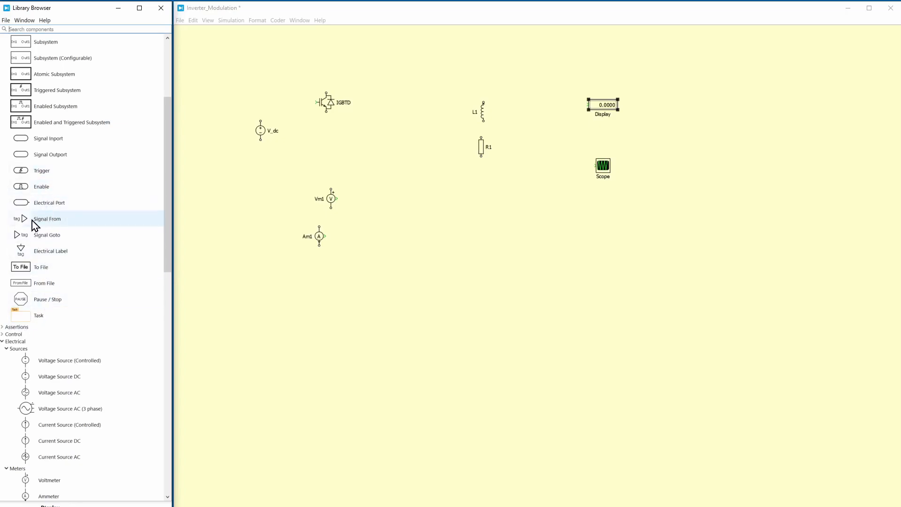
{"action": "left_click_drag", "start_coordinate": [24, 224], "coordinate": [379, 288]}
{"action": "left_click_drag", "start_coordinate": [22, 235], "coordinate": [355, 296]}
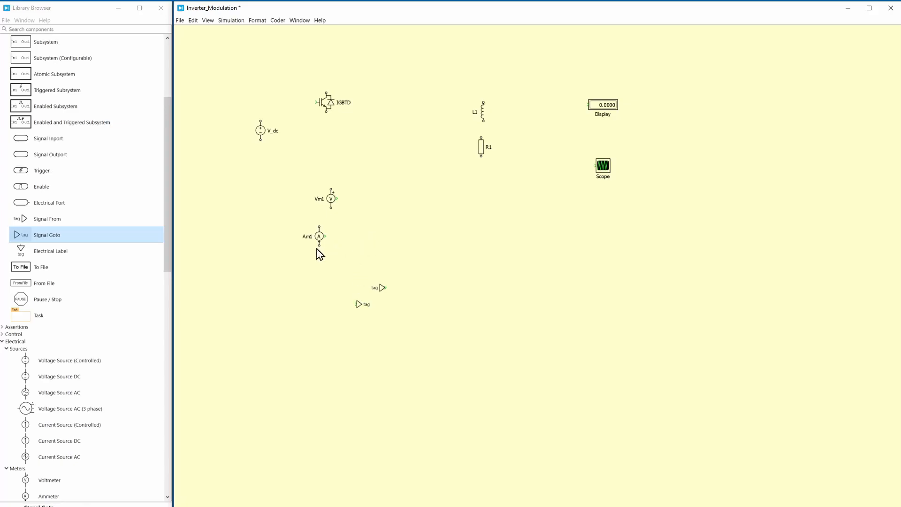
Add a Sine Wave Generator from the control sources to the left of the meters, with a Triangular Wave Generator below it
{"action": "scroll", "coordinate": [71, 211], "scroll_direction": "down", "scroll_amount": 3}
{"action": "double_click", "coordinate": [30, 191]}
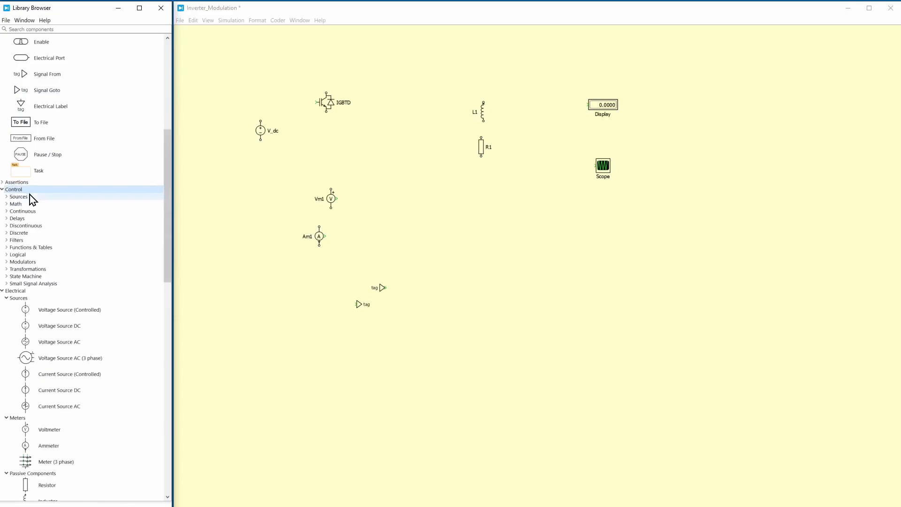
{"action": "double_click", "coordinate": [29, 196]}
{"action": "left_click_drag", "start_coordinate": [34, 307], "coordinate": [209, 230]}
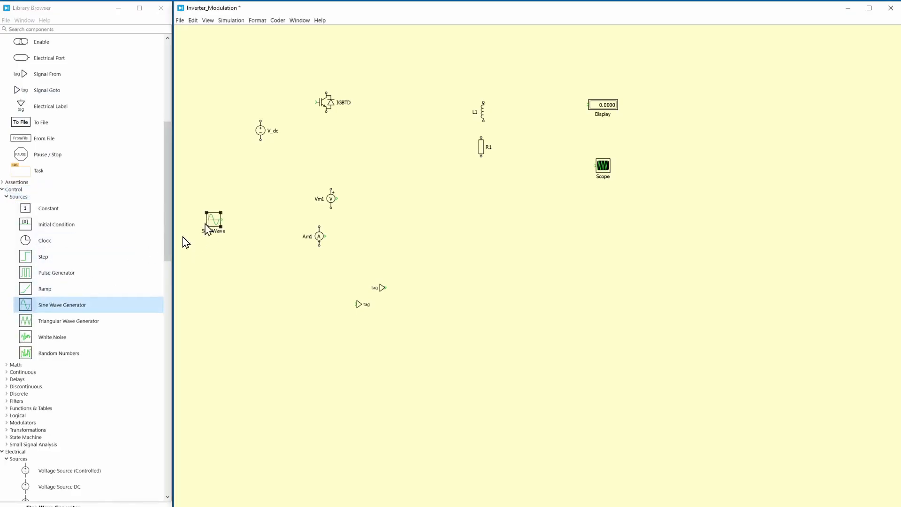
{"action": "left_click_drag", "start_coordinate": [35, 323], "coordinate": [216, 261]}
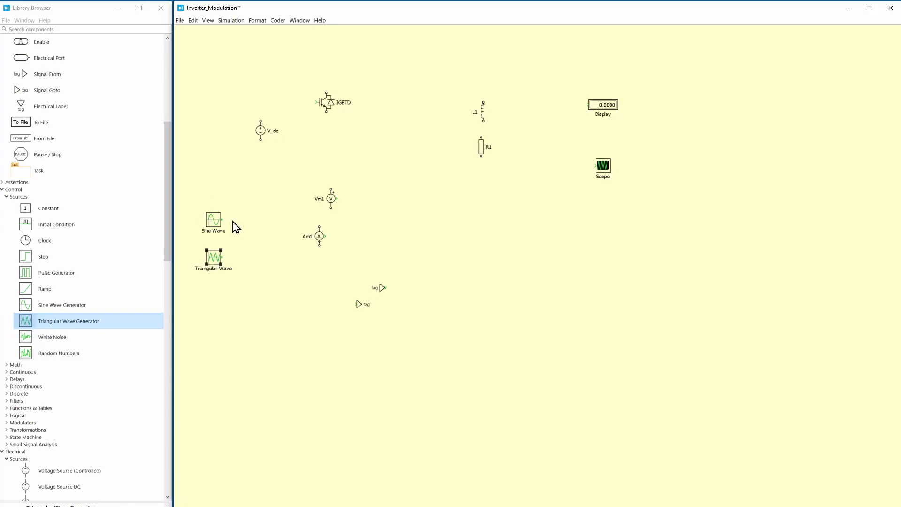
Add a Relational Operator and a Logical Operator from the logical control blocks near the wave generators
{"action": "double_click", "coordinate": [36, 366]}
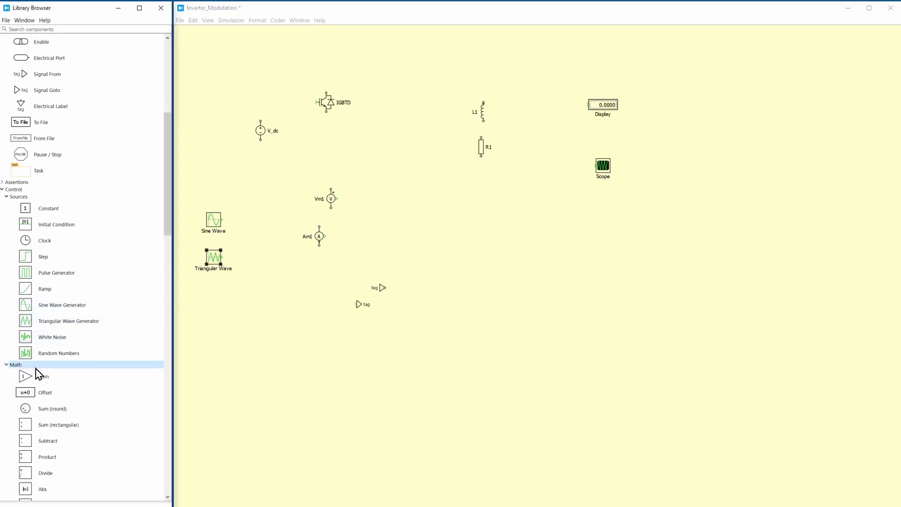
{"action": "scroll", "coordinate": [54, 359], "scroll_direction": "down", "scroll_amount": 3}
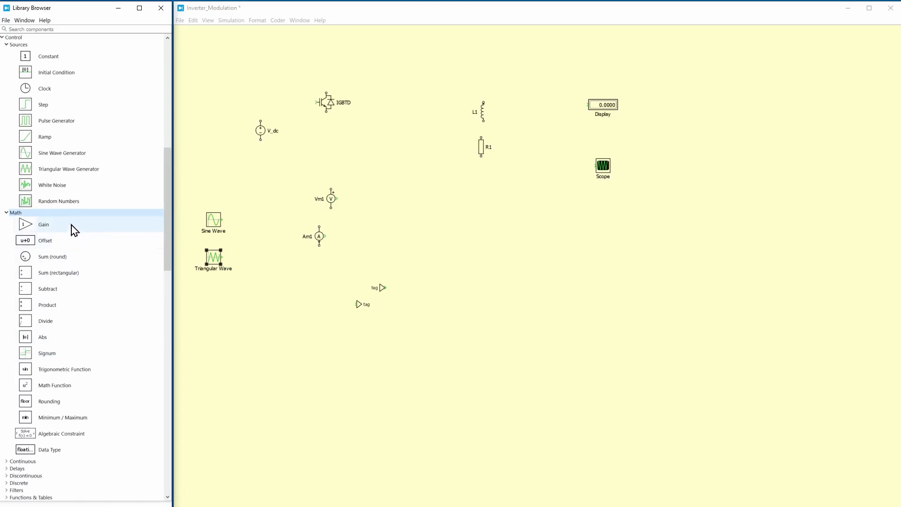
{"action": "scroll", "coordinate": [72, 224], "scroll_direction": "down", "scroll_amount": 2}
{"action": "double_click", "coordinate": [29, 383]}
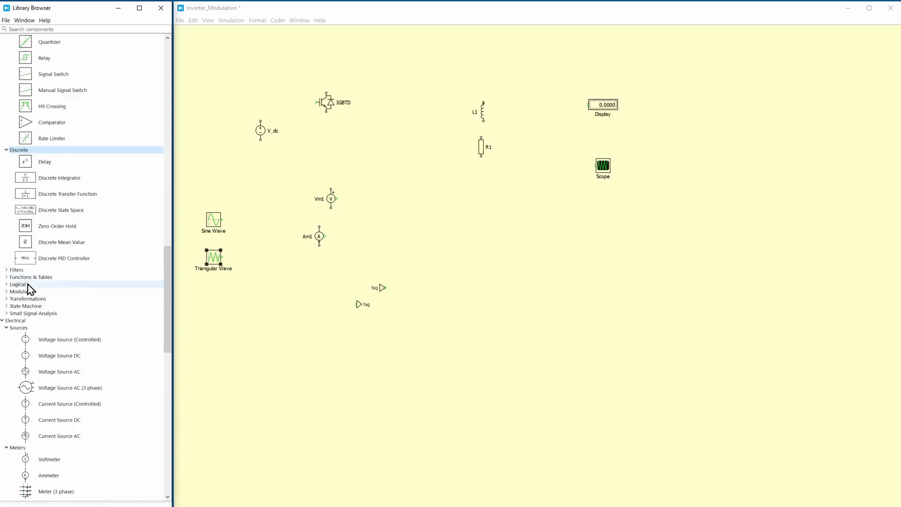
{"action": "double_click", "coordinate": [27, 283]}
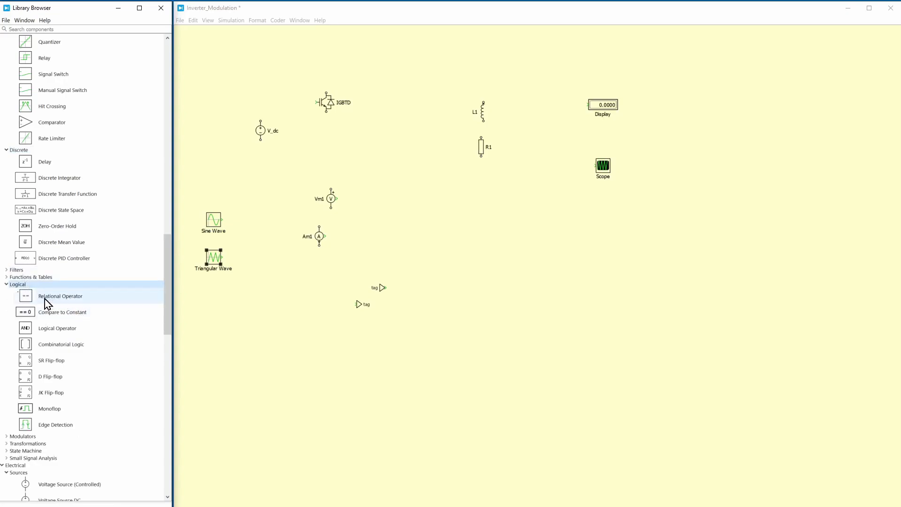
{"action": "left_click_drag", "start_coordinate": [23, 299], "coordinate": [262, 228]}
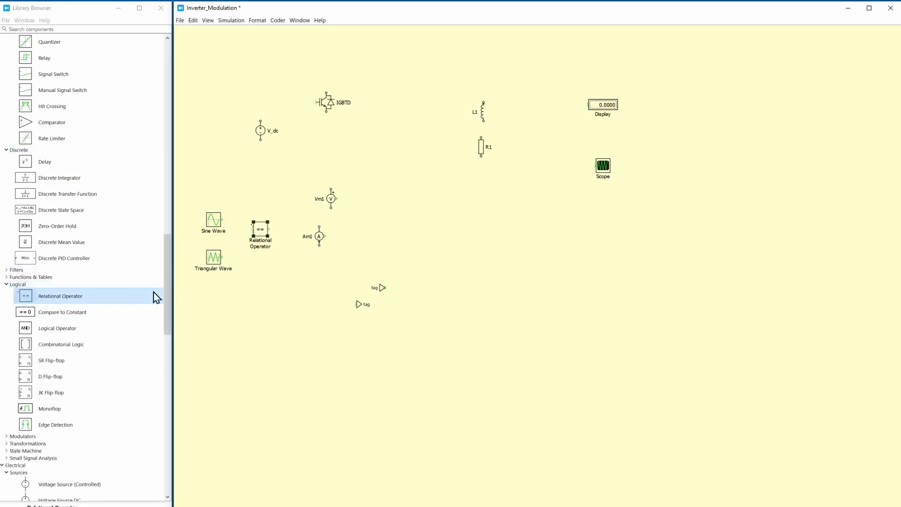
{"action": "left_click_drag", "start_coordinate": [22, 334], "coordinate": [288, 300]}
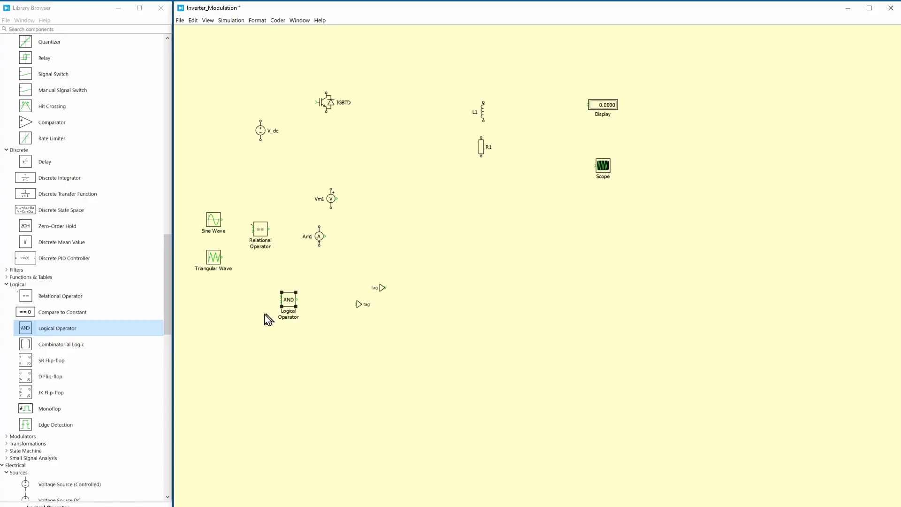
Arrange the Relational Operator and Logical Operator one above the other, close beside the sine and triangular wave generators
{"action": "left_click_drag", "start_coordinate": [56, 280], "coordinate": [291, 333]}
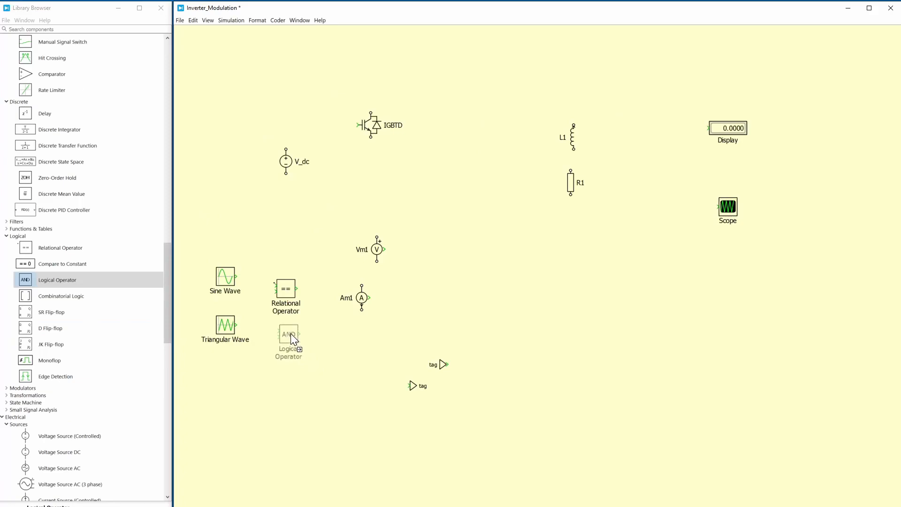
{"action": "left_click_drag", "start_coordinate": [310, 262], "coordinate": [277, 361]}
{"action": "left_click_drag", "start_coordinate": [288, 292], "coordinate": [279, 275]}
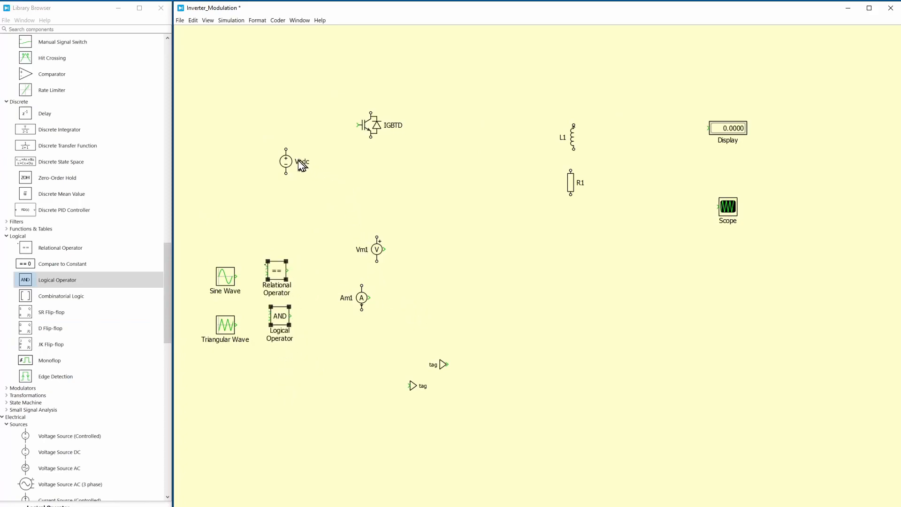
Set the DC voltage source's voltage to 100 and reopen its parameters to check the entry
{"action": "scroll", "coordinate": [291, 150], "scroll_direction": "up", "scroll_amount": 3}
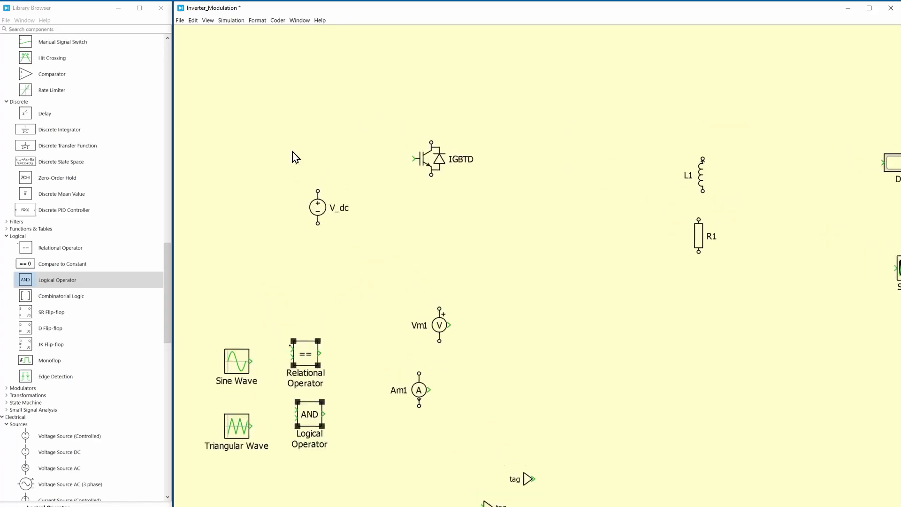
{"action": "left_click", "coordinate": [319, 209]}
{"action": "double_click", "coordinate": [319, 209]}
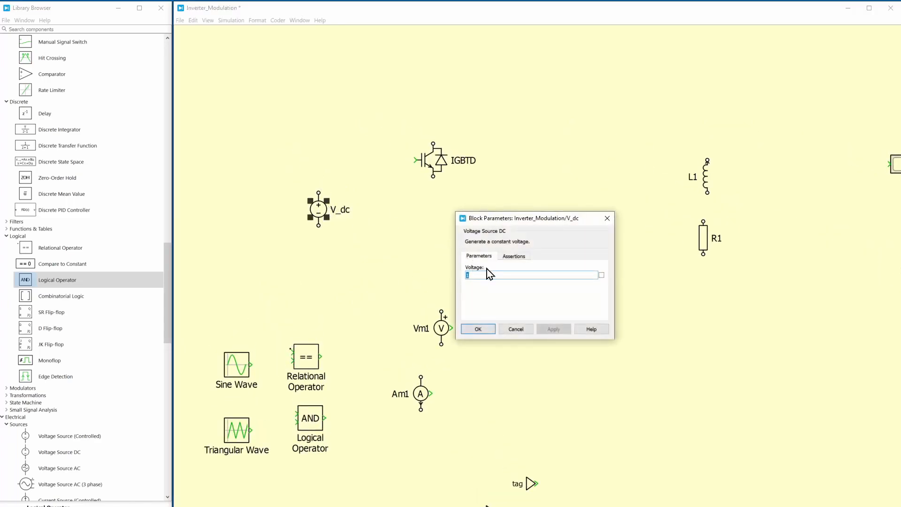
{"action": "type", "text": "100"}
{"action": "key", "text": "Return"}
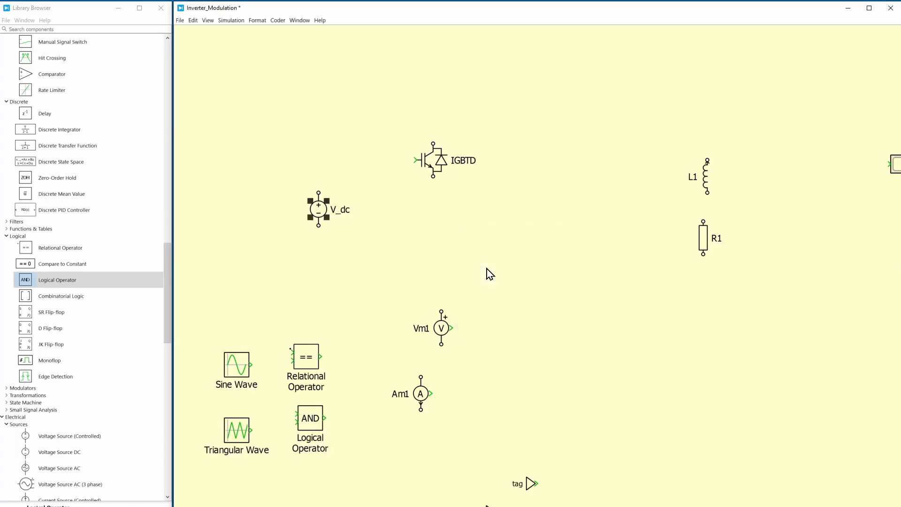
{"action": "double_click", "coordinate": [316, 208]}
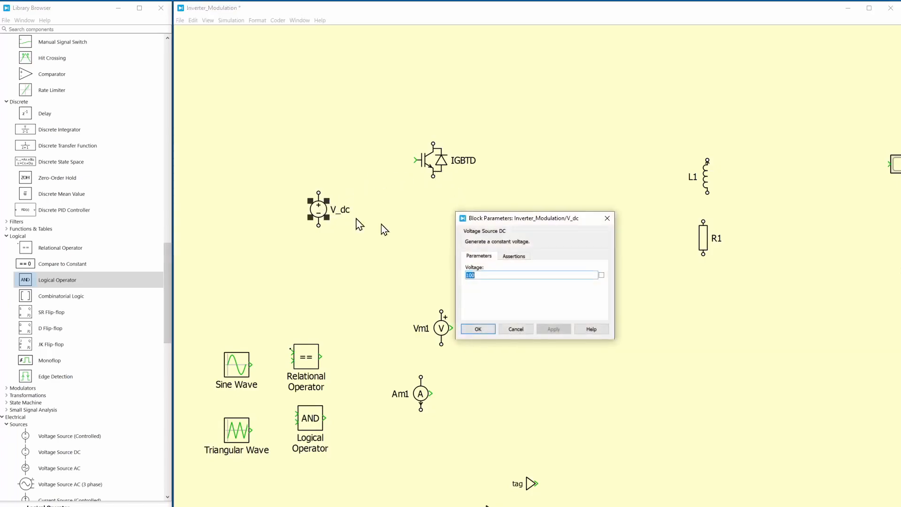
{"action": "left_click", "coordinate": [606, 219]}
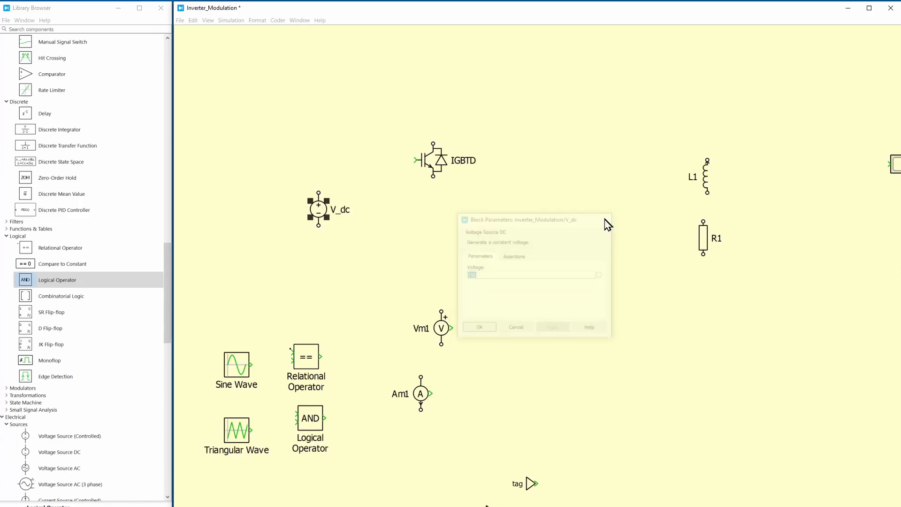
Hide the name label of the DC voltage source
{"action": "right_click", "coordinate": [316, 214]}
{"action": "mouse_move", "coordinate": [370, 246]}
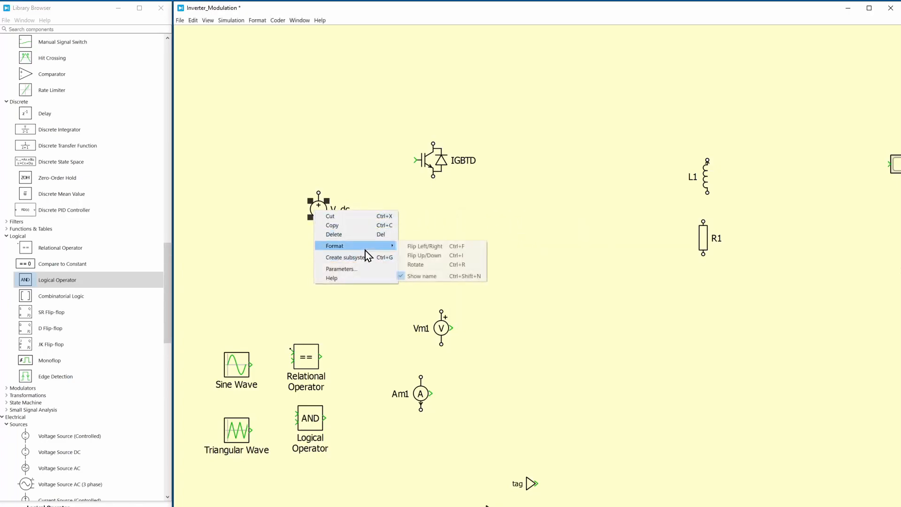
{"action": "left_click", "coordinate": [404, 275]}
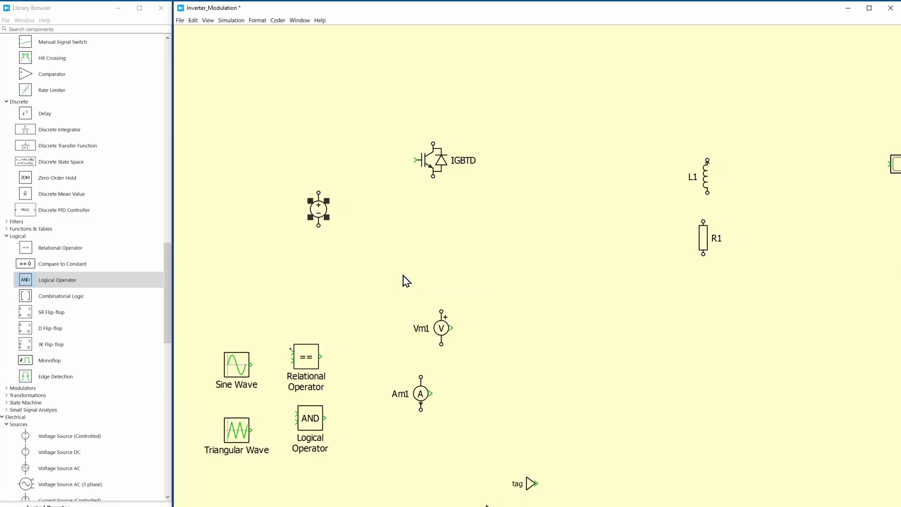
Hide the name label of the IGBT with diode
{"action": "left_click", "coordinate": [432, 157]}
{"action": "right_click", "coordinate": [432, 158]}
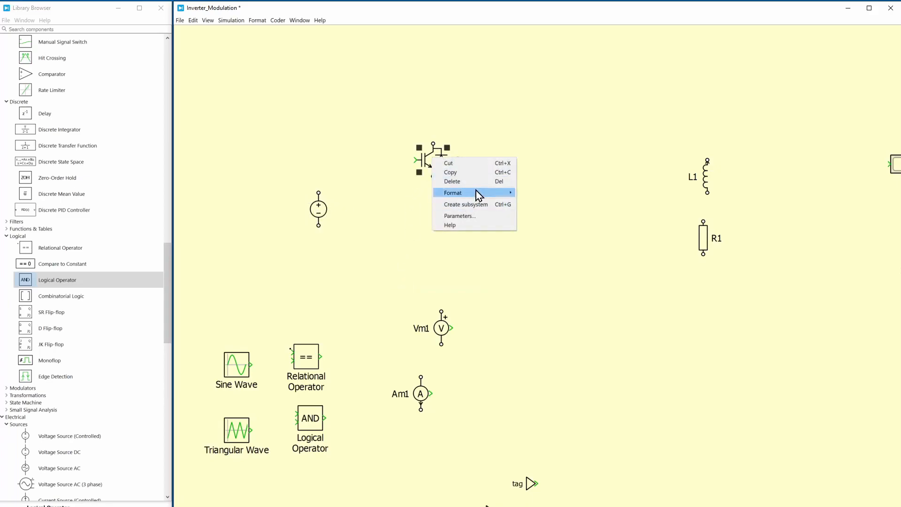
{"action": "mouse_move", "coordinate": [480, 194]}
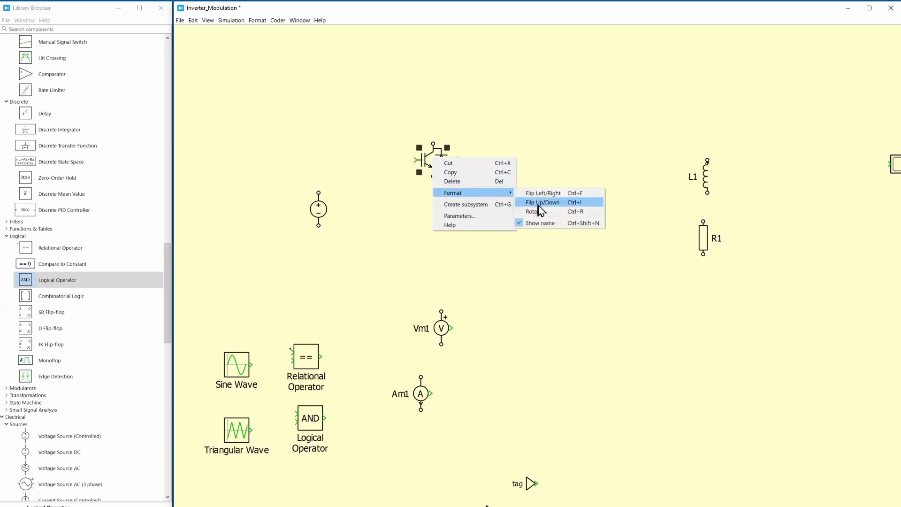
{"action": "left_click", "coordinate": [539, 223]}
{"action": "left_click", "coordinate": [456, 182]}
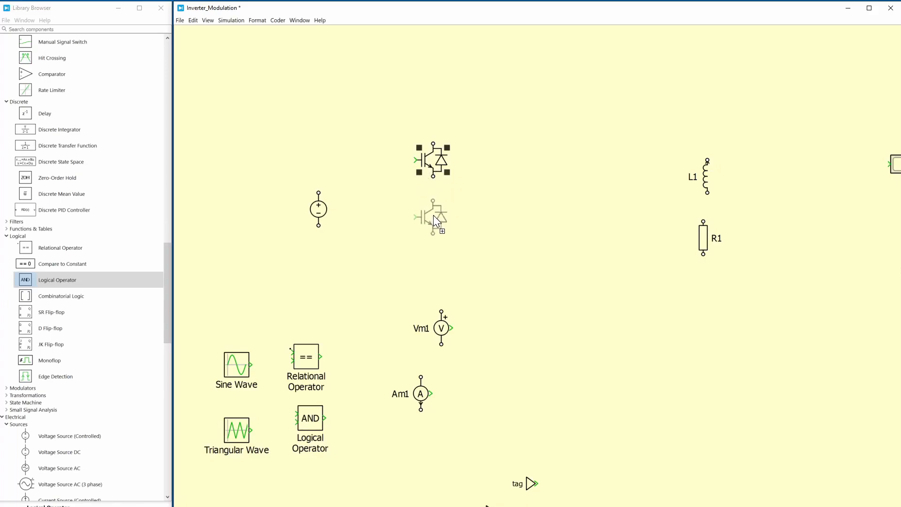
Duplicate the IGBT with diode into four switches and arrange them as two vertical legs beside the DC voltage source
{"action": "left_click_drag", "start_coordinate": [434, 223], "coordinate": [434, 224]}
{"action": "left_click_drag", "start_coordinate": [402, 124], "coordinate": [509, 228]}
{"action": "left_click", "coordinate": [464, 257]}
{"action": "left_click_drag", "start_coordinate": [383, 111], "coordinate": [533, 263]}
{"action": "left_click_drag", "start_coordinate": [513, 230], "coordinate": [500, 242]}
{"action": "left_click", "coordinate": [509, 281]}
Wire the DC source's positive terminal to both upper IGBTs and its negative terminal to both lower IGBTs
{"action": "mouse_move", "coordinate": [319, 193]}
{"action": "left_mouse_down"}
{"action": "mouse_move", "coordinate": [393, 155]}
{"action": "mouse_move", "coordinate": [421, 156]}
{"action": "left_mouse_up"}
{"action": "left_click_drag", "start_coordinate": [498, 158], "coordinate": [421, 156]}
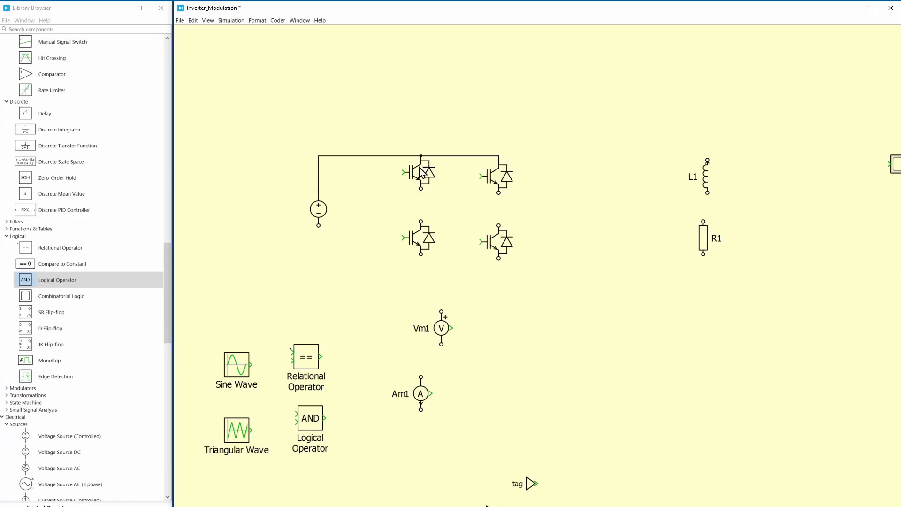
{"action": "left_click_drag", "start_coordinate": [317, 224], "coordinate": [422, 254]}
{"action": "left_click_drag", "start_coordinate": [499, 258], "coordinate": [422, 255]}
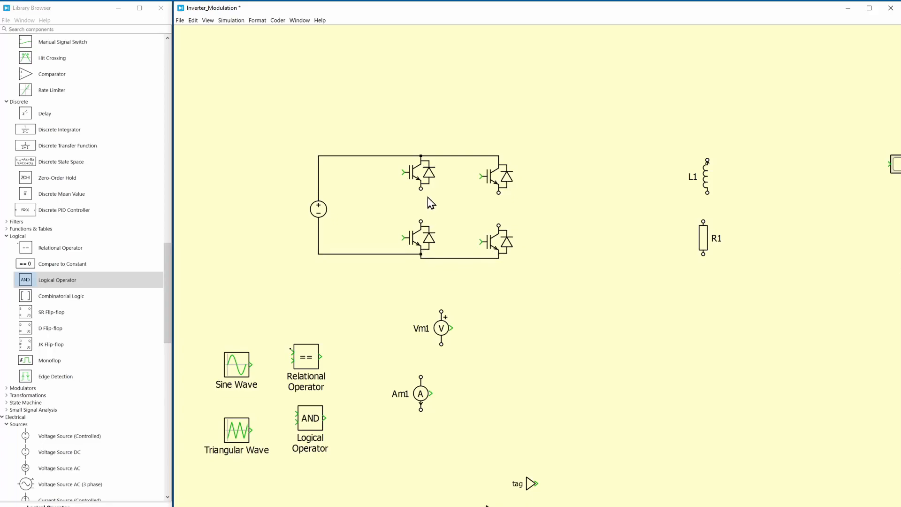
Connect the upper and lower IGBTs within each leg and straighten the negative DC rail
{"action": "left_click_drag", "start_coordinate": [421, 188], "coordinate": [421, 227]}
{"action": "left_click_drag", "start_coordinate": [390, 255], "coordinate": [389, 258]}
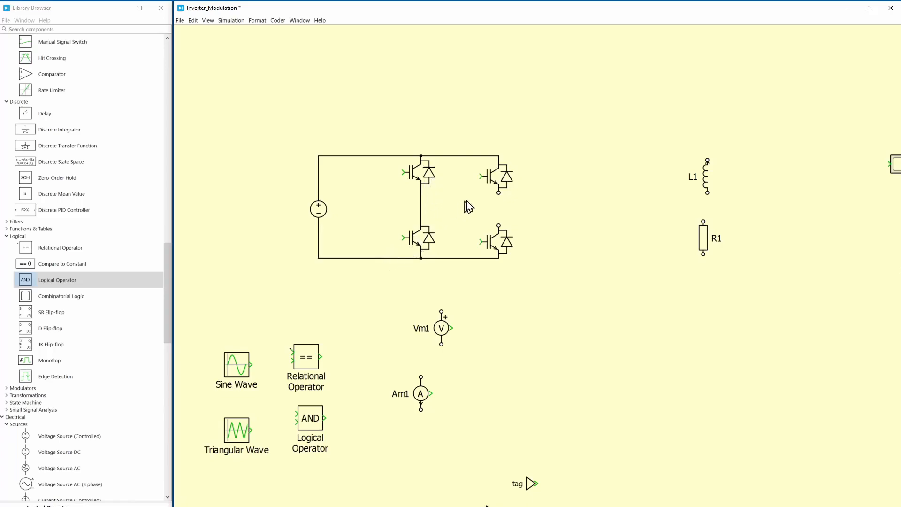
{"action": "left_click_drag", "start_coordinate": [496, 193], "coordinate": [498, 225]}
Line up the inductor above the resistor with both name labels hidden, and wire the two in series
{"action": "key", "text": "ctrl+r"}
{"action": "left_click", "coordinate": [680, 171]}
{"action": "mouse_move", "coordinate": [702, 181]}
{"action": "left_mouse_down"}
{"action": "mouse_move", "coordinate": [700, 207]}
{"action": "mouse_move", "coordinate": [737, 301]}
{"action": "left_mouse_up"}
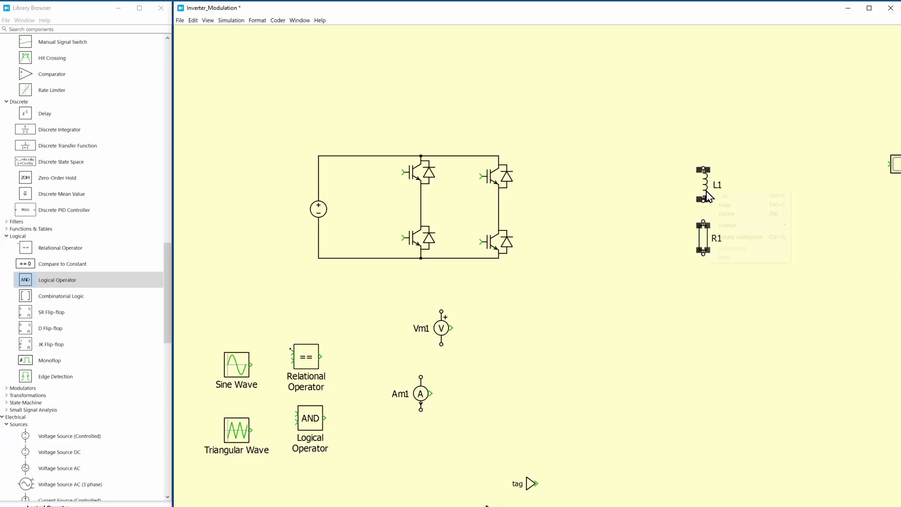
{"action": "right_click", "coordinate": [706, 191]}
{"action": "mouse_move", "coordinate": [747, 227]}
{"action": "left_click", "coordinate": [805, 254]}
{"action": "left_click", "coordinate": [719, 258]}
{"action": "left_click_drag", "start_coordinate": [703, 214], "coordinate": [702, 219]}
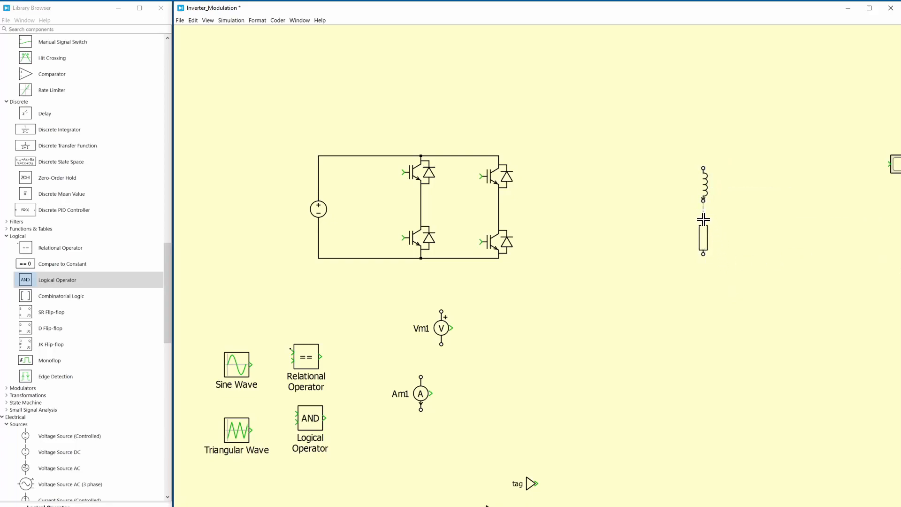
Set the inductor's inductance to 10 and check the resistor's parameters
{"action": "double_click", "coordinate": [708, 187]}
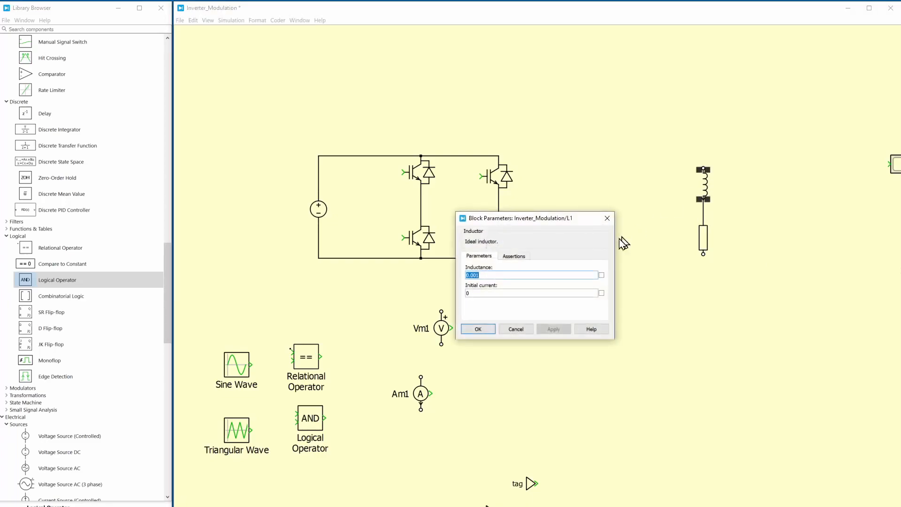
{"action": "type", "text": "10e-3"}
{"action": "key", "text": "Return"}
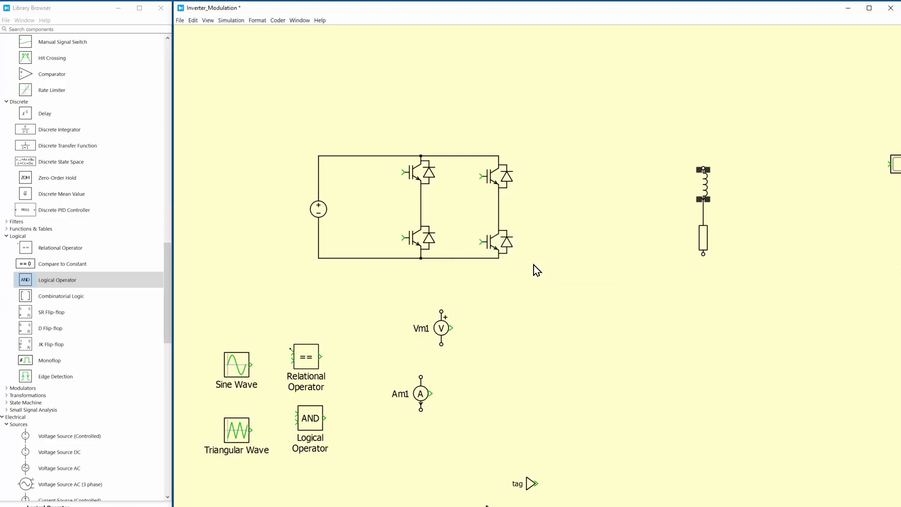
{"action": "double_click", "coordinate": [703, 243]}
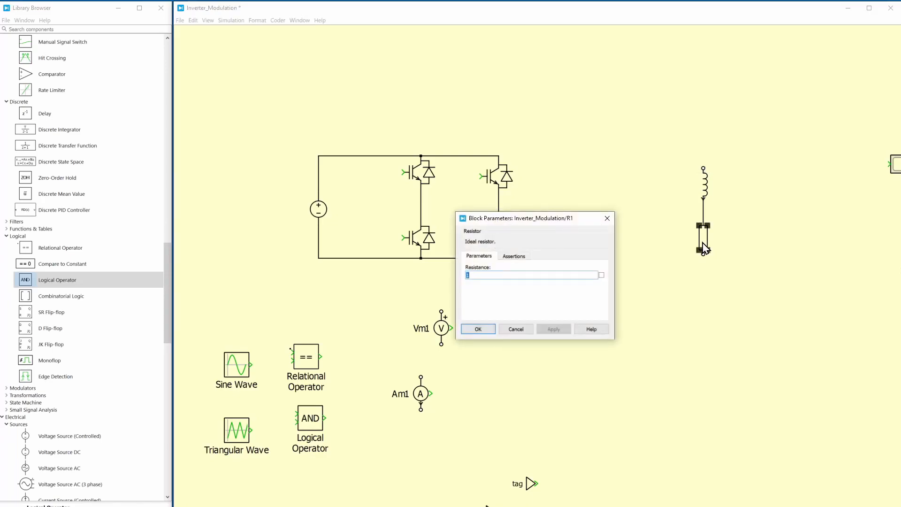
{"action": "left_click", "coordinate": [478, 329]}
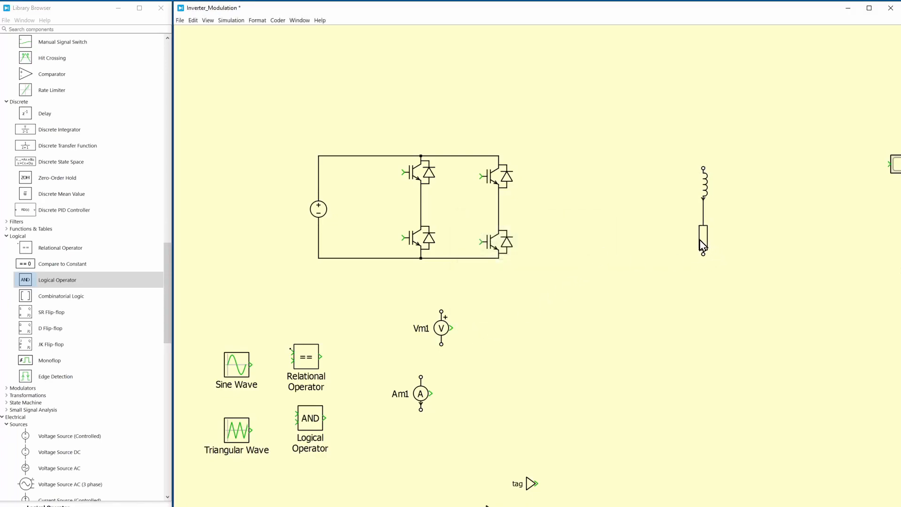
Move the inductor-resistor branch closer to the bridge and wire it between the midpoints of the two IGBT legs
{"action": "left_click", "coordinate": [701, 259]}
{"action": "left_click_drag", "start_coordinate": [657, 125], "coordinate": [632, 232]}
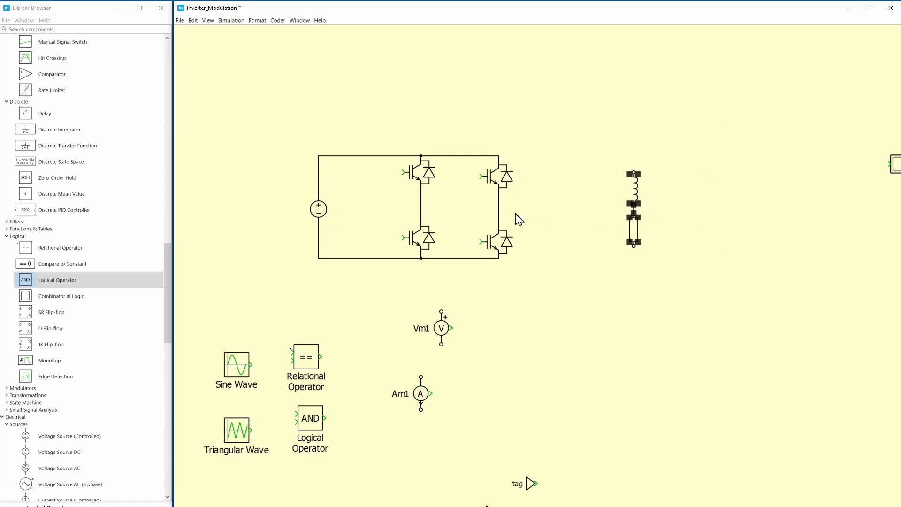
{"action": "left_click_drag", "start_coordinate": [633, 173], "coordinate": [448, 199]}
{"action": "left_click", "coordinate": [449, 171]}
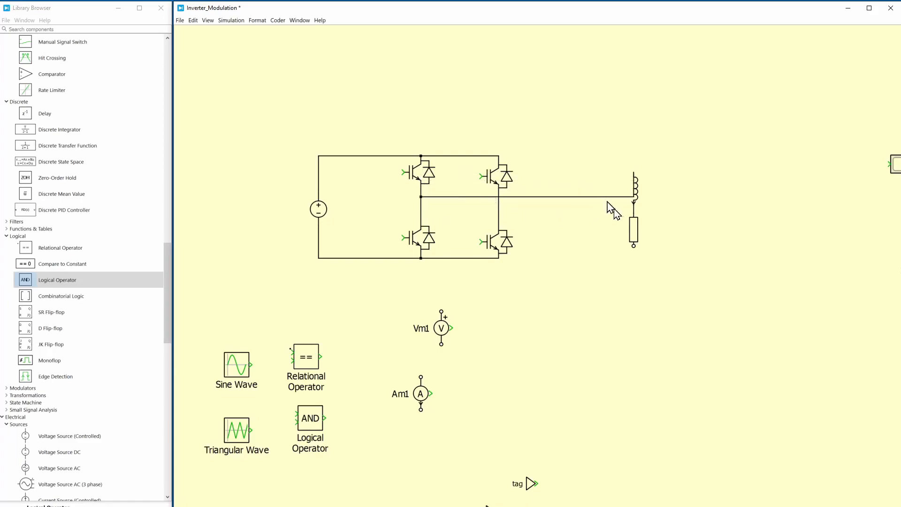
{"action": "left_click_drag", "start_coordinate": [498, 216], "coordinate": [632, 244]}
Reroute the wire from the first leg's midpoint to the inductor so it mirrors the wire to the resistor
{"action": "left_click", "coordinate": [623, 196]}
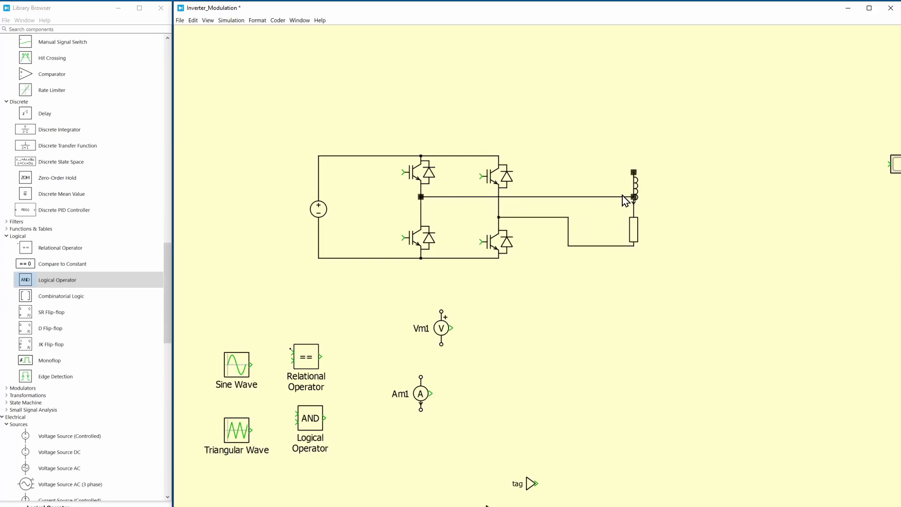
{"action": "left_click_drag", "start_coordinate": [621, 197], "coordinate": [568, 187]}
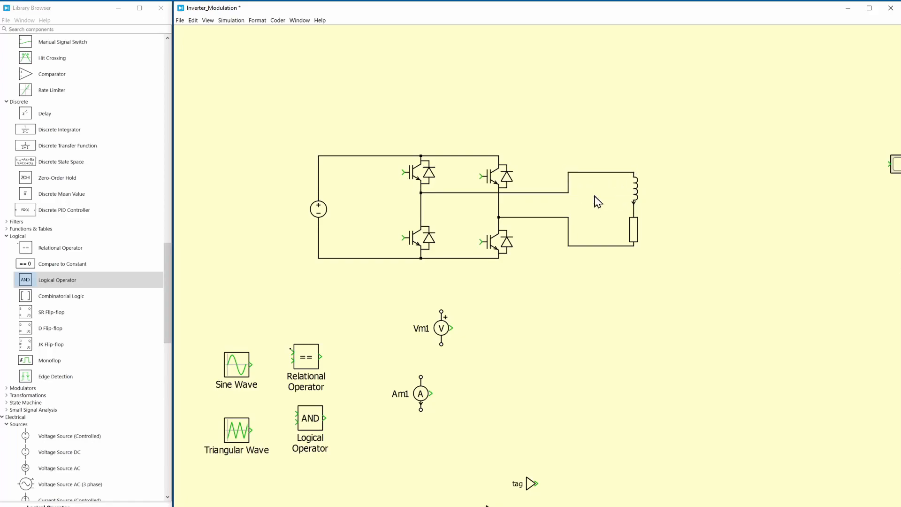
{"action": "left_click_drag", "start_coordinate": [466, 193], "coordinate": [465, 196]}
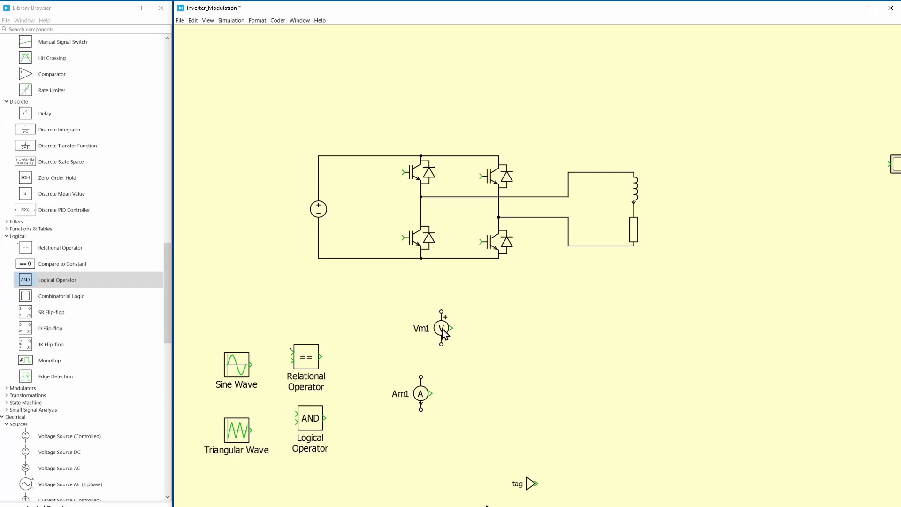
Place the voltmeter beside the inductor-resistor branch and connect it in parallel with the load
{"action": "left_click_drag", "start_coordinate": [444, 332], "coordinate": [627, 172]}
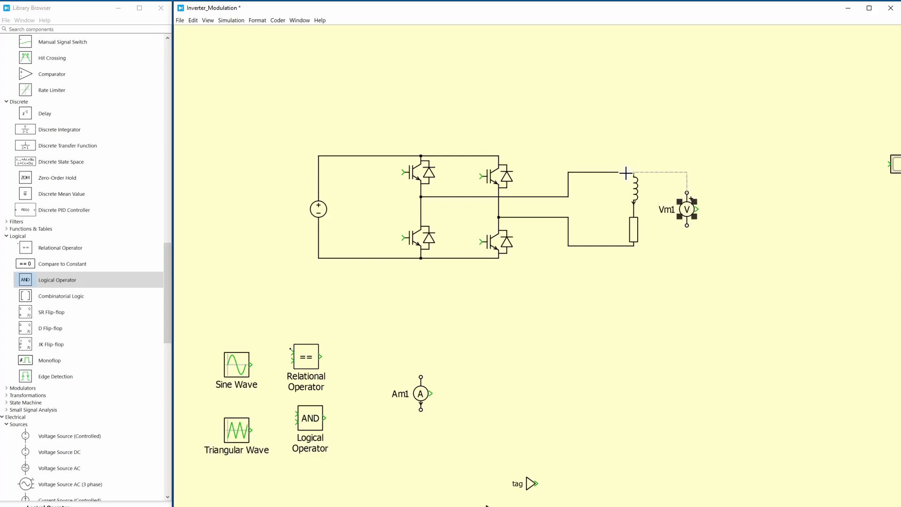
{"action": "left_click_drag", "start_coordinate": [687, 226], "coordinate": [623, 249]}
{"action": "left_click", "coordinate": [623, 271]}
Rotate the ammeter to horizontal and insert it in the wire feeding the inductor
{"action": "left_click_drag", "start_coordinate": [420, 394], "coordinate": [585, 131]}
{"action": "key", "text": "ctrl+r"}
{"action": "key", "text": "ctrl+r"}
{"action": "key", "text": "ctrl+r"}
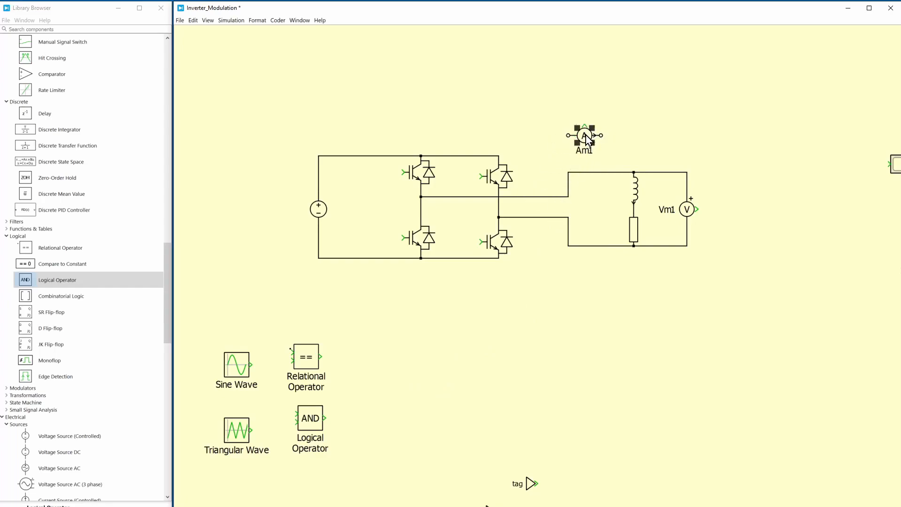
{"action": "left_click", "coordinate": [606, 150]}
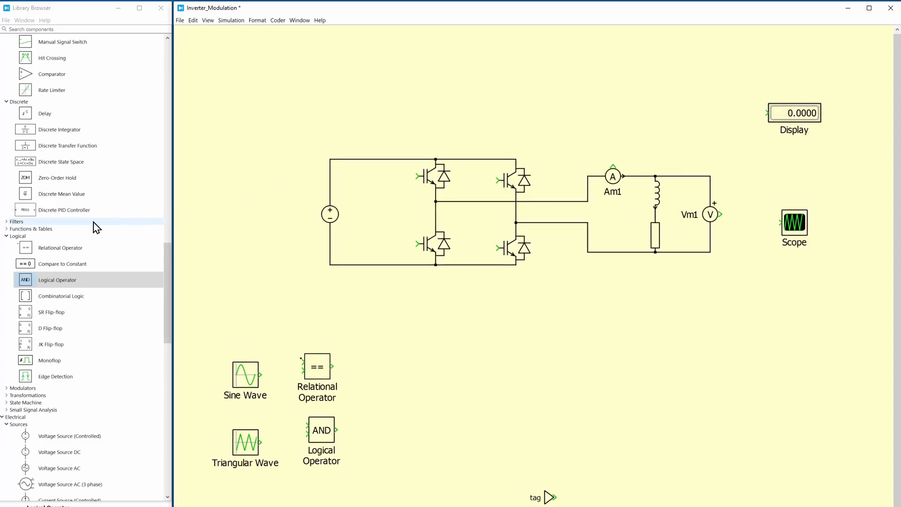
Add a Signal Multiplexer below the load circuit and set it to two inputs
{"action": "scroll", "coordinate": [94, 221], "scroll_direction": "up", "scroll_amount": 2}
{"action": "scroll", "coordinate": [94, 221], "scroll_direction": "up", "scroll_amount": 15}
{"action": "scroll", "coordinate": [96, 220], "scroll_direction": "up", "scroll_amount": 3}
{"action": "left_click_drag", "start_coordinate": [37, 115], "coordinate": [639, 326]}
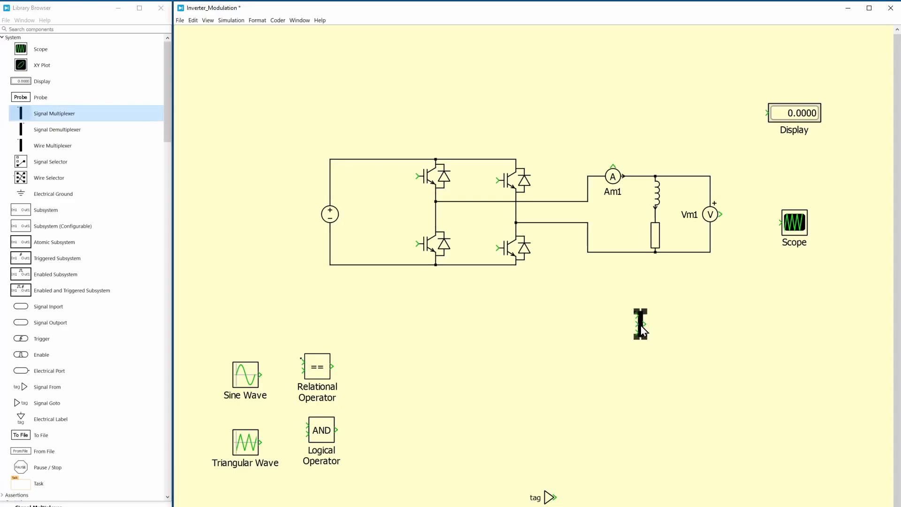
{"action": "double_click", "coordinate": [640, 326]}
{"action": "key", "text": "Return"}
Wire the ammeter and voltmeter outputs through the multiplexer to the scope, and raise the multiplexer and scope in line with the voltmeter output
{"action": "mouse_move", "coordinate": [644, 317]}
{"action": "left_mouse_down"}
{"action": "mouse_move", "coordinate": [698, 292]}
{"action": "mouse_move", "coordinate": [756, 223]}
{"action": "mouse_move", "coordinate": [715, 215]}
{"action": "mouse_move", "coordinate": [727, 195]}
{"action": "mouse_move", "coordinate": [629, 161]}
{"action": "mouse_move", "coordinate": [612, 166]}
{"action": "left_mouse_up"}
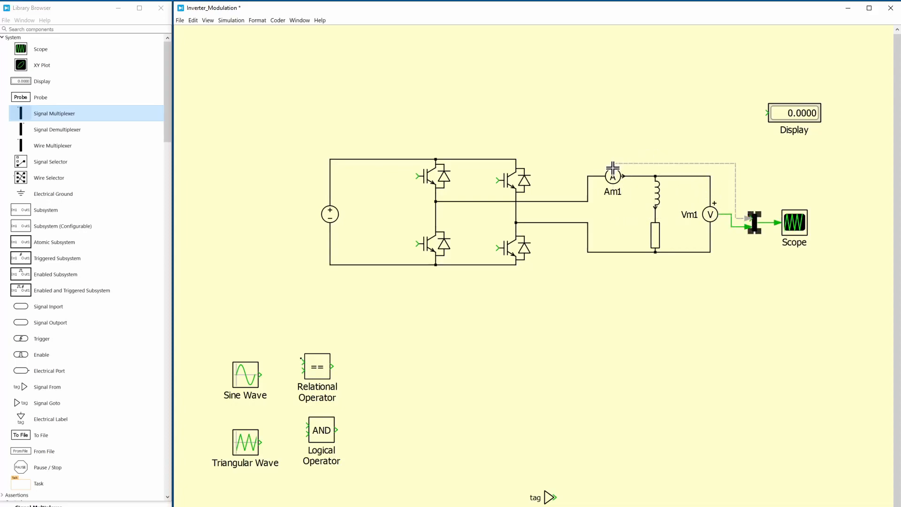
{"action": "left_click_drag", "start_coordinate": [755, 178], "coordinate": [811, 253]}
{"action": "key", "text": "Up"}
{"action": "key", "text": "Up"}
{"action": "key", "text": "Up"}
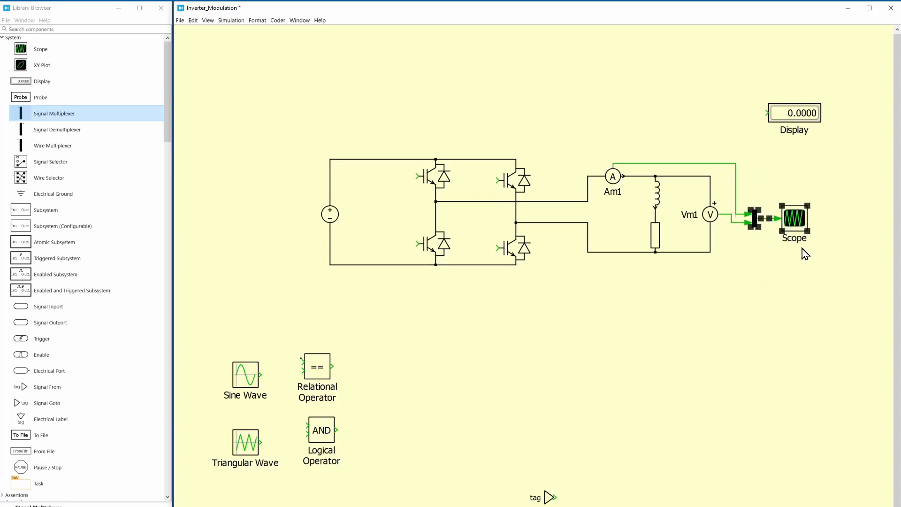
{"action": "left_click", "coordinate": [769, 277]}
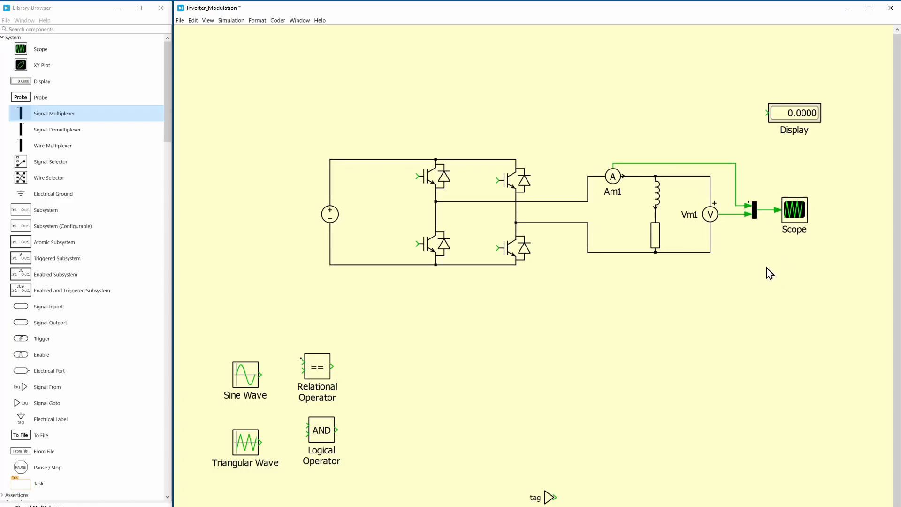
Add a Total Harmonic Distortion block in front of the display and feed it with the ammeter signal
{"action": "left_click_drag", "start_coordinate": [170, 82], "coordinate": [167, 145]}
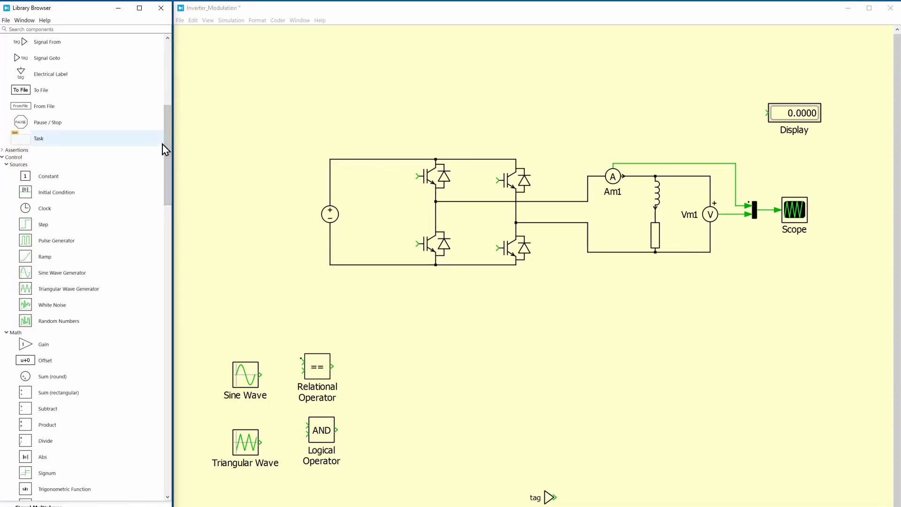
{"action": "scroll", "coordinate": [30, 323], "scroll_direction": "down", "scroll_amount": 12}
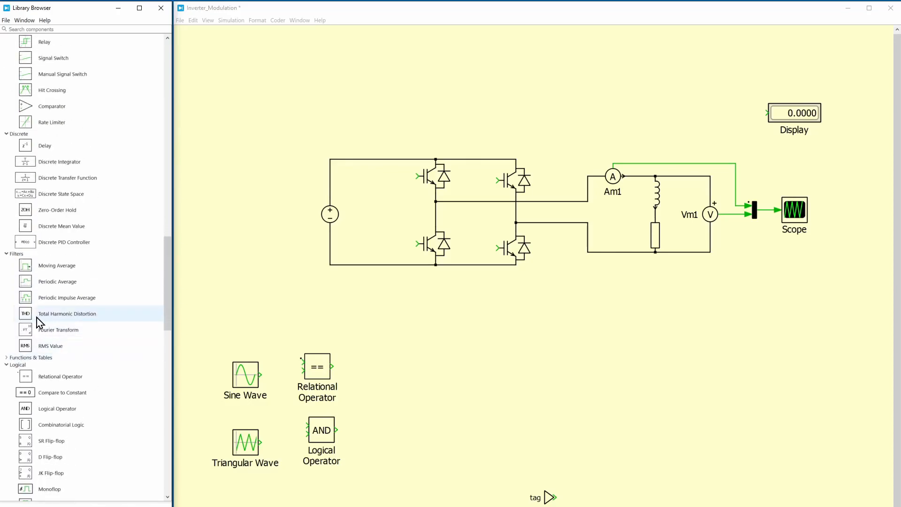
{"action": "left_click_drag", "start_coordinate": [37, 317], "coordinate": [768, 113]}
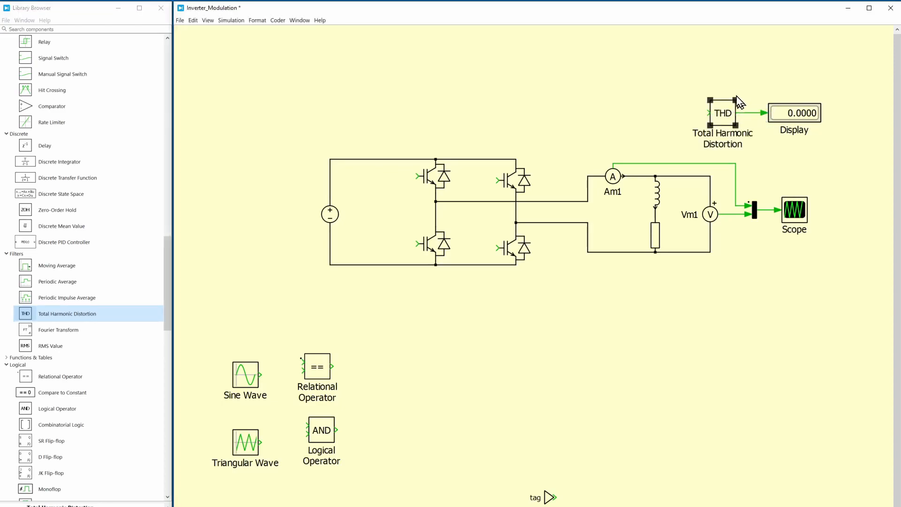
{"action": "left_click_drag", "start_coordinate": [711, 116], "coordinate": [638, 163]}
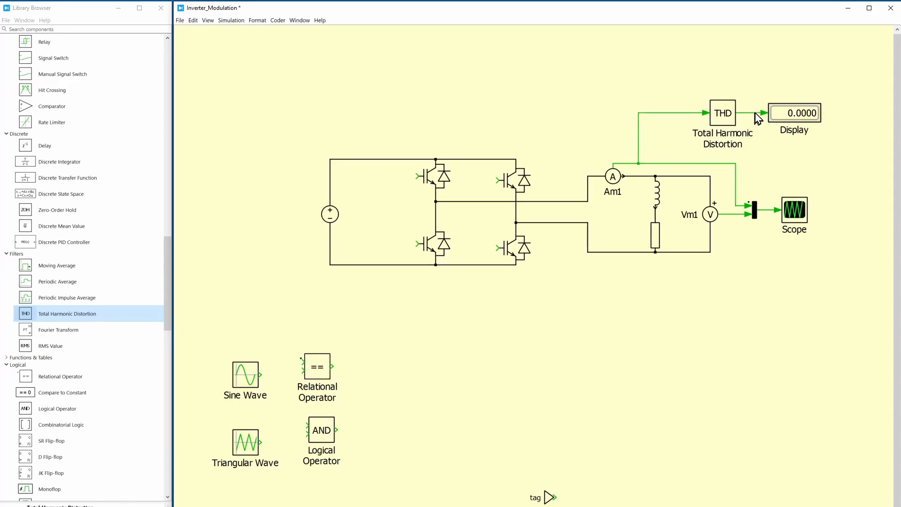
Hide the name labels of the Total Harmonic Distortion block, display, scope, voltmeter and ammeter
{"action": "left_click_drag", "start_coordinate": [716, 73], "coordinate": [829, 123]}
{"action": "left_click", "coordinate": [799, 212], "text": "shift"}
{"action": "left_click", "coordinate": [710, 214], "text": "shift"}
{"action": "left_click", "coordinate": [613, 178], "text": "shift"}
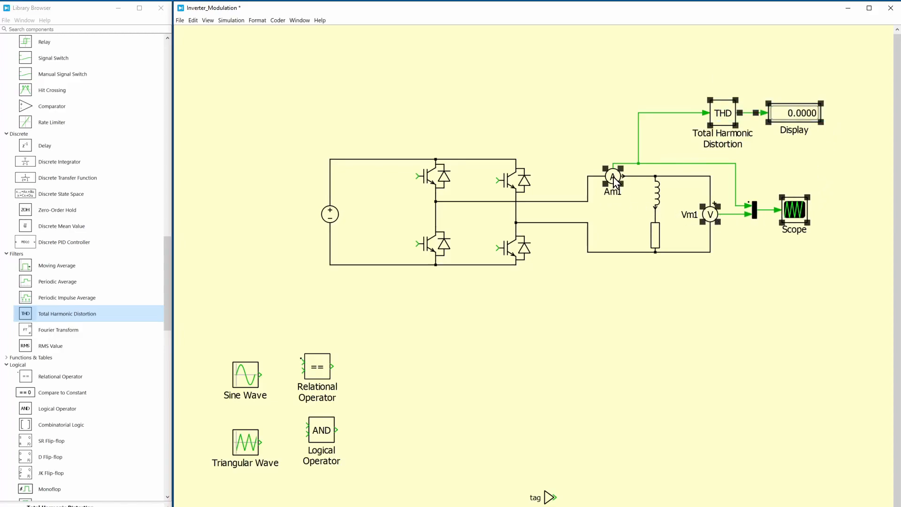
{"action": "right_click", "coordinate": [612, 177]}
{"action": "mouse_move", "coordinate": [655, 213]}
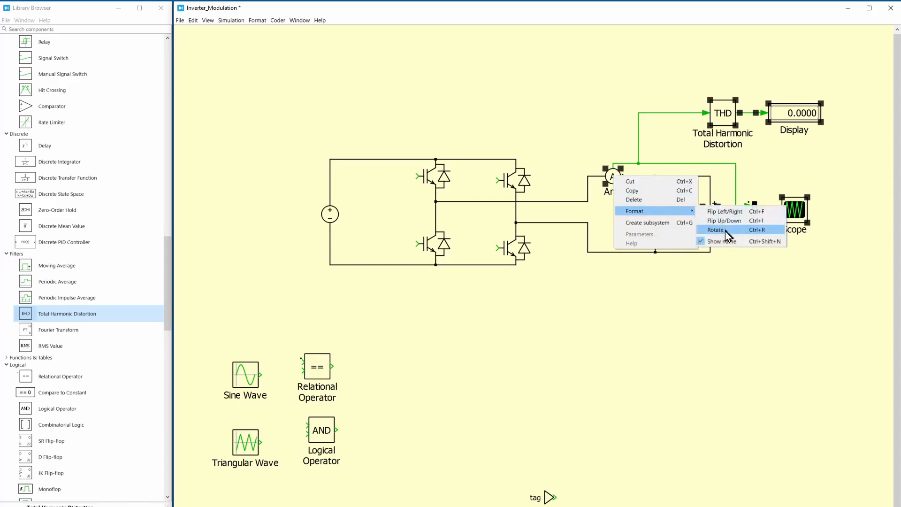
{"action": "left_click", "coordinate": [717, 239]}
{"action": "left_click", "coordinate": [693, 325]}
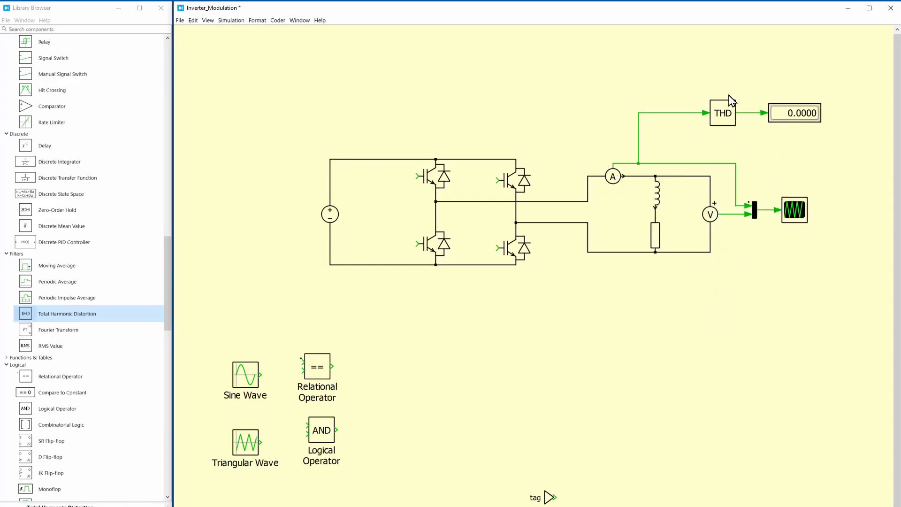
Shift the Total Harmonic Distortion block and display left and down, closer to the ammeter
{"action": "left_click_drag", "start_coordinate": [736, 100], "coordinate": [788, 130]}
{"action": "key", "text": "Left"}
{"action": "key", "text": "Left"}
{"action": "key", "text": "Left"}
{"action": "key", "text": "Left"}
{"action": "key", "text": "Left"}
{"action": "key", "text": "Left"}
{"action": "key", "text": "Left"}
{"action": "key", "text": "Left"}
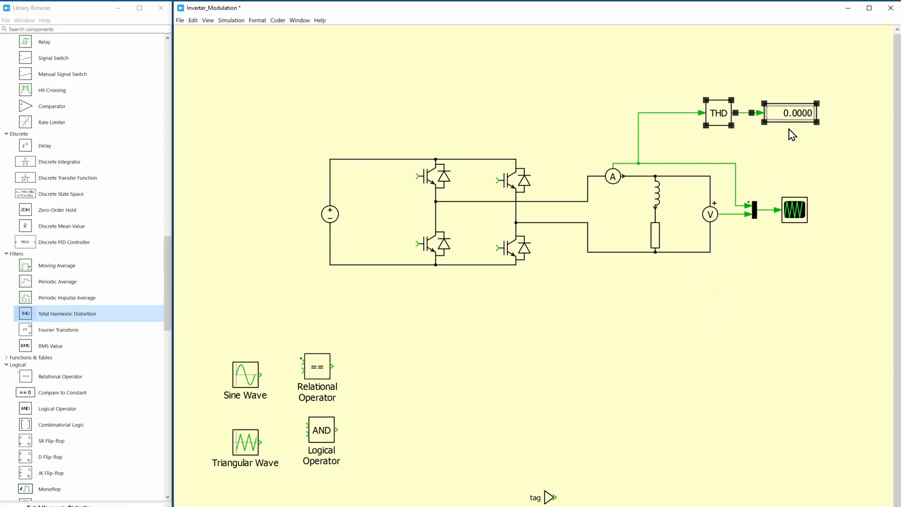
{"action": "key", "text": "Left"}
{"action": "key", "text": "Left"}
{"action": "key", "text": "Left"}
{"action": "key", "text": "Left"}
{"action": "left_click", "coordinate": [776, 148]}
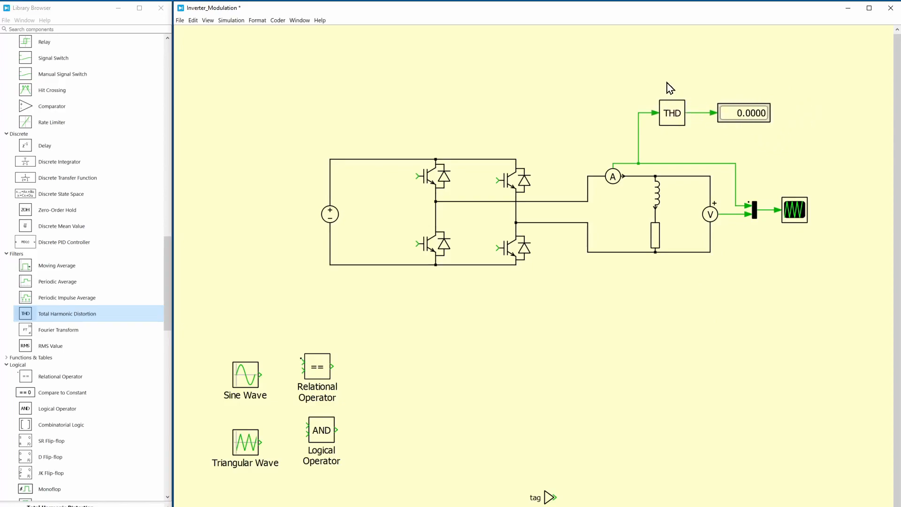
{"action": "left_click_drag", "start_coordinate": [669, 78], "coordinate": [741, 127]}
{"action": "key", "text": "Down"}
{"action": "key", "text": "Down"}
{"action": "key", "text": "Down"}
{"action": "key", "text": "Down"}
{"action": "left_click", "coordinate": [783, 92]}
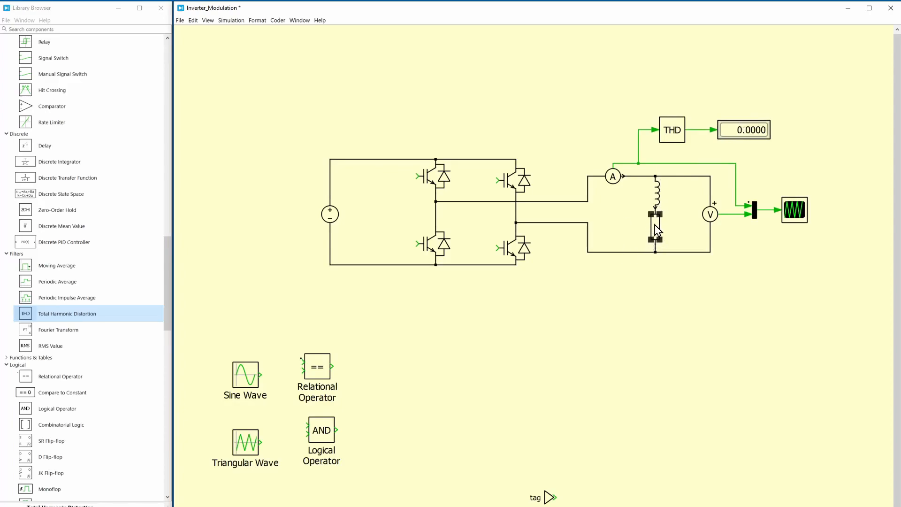
Adjust the vertical positions of the inductor and resistor within the load branch
{"action": "left_click", "coordinate": [656, 193]}
{"action": "left_click", "coordinate": [675, 205]}
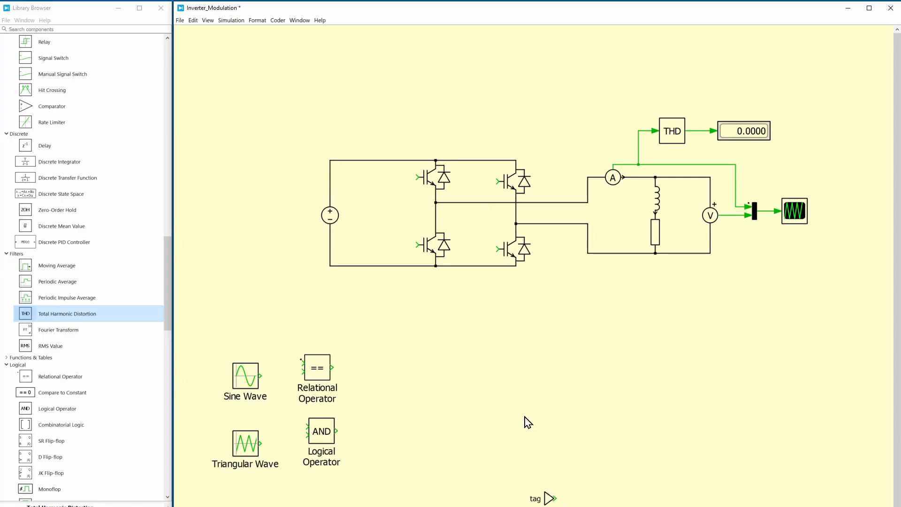
Place the Signal From block at the gate of the left leg's upper IGBT and set its tag name to SA
{"action": "scroll", "coordinate": [524, 417], "scroll_direction": "down", "scroll_amount": 1}
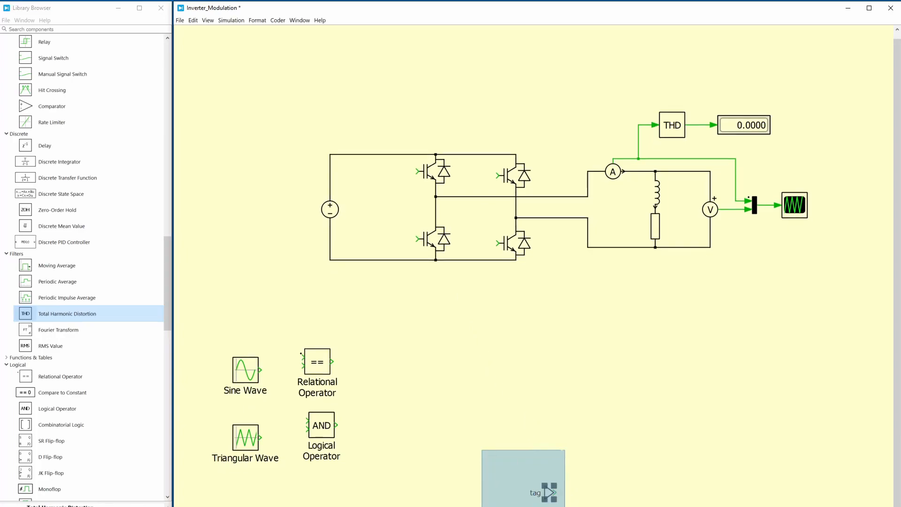
{"action": "mouse_move", "coordinate": [548, 490]}
{"action": "left_mouse_down"}
{"action": "mouse_move", "coordinate": [427, 305]}
{"action": "mouse_move", "coordinate": [388, 187]}
{"action": "mouse_move", "coordinate": [418, 177]}
{"action": "mouse_move", "coordinate": [395, 179]}
{"action": "left_mouse_up"}
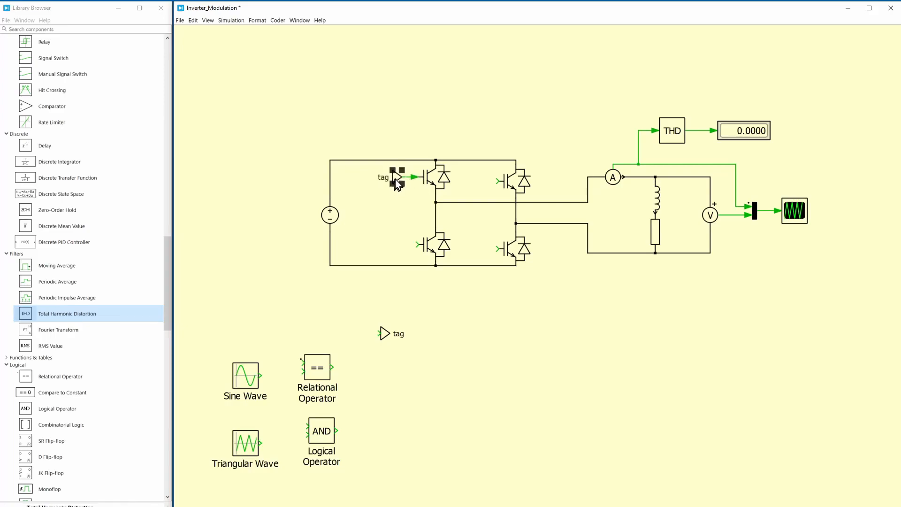
{"action": "double_click", "coordinate": [395, 177]}
{"action": "type", "text": "SA"}
{"action": "left_click", "coordinate": [480, 338]}
Copy the SA Signal From block to the gate of the right leg's lower IGBT and connect it
{"action": "left_click", "coordinate": [364, 209]}
{"action": "left_click", "coordinate": [430, 177]}
{"action": "left_click", "coordinate": [511, 251]}
{"action": "left_click", "coordinate": [389, 181]}
{"action": "left_click_drag", "start_coordinate": [396, 176], "coordinate": [497, 249]}
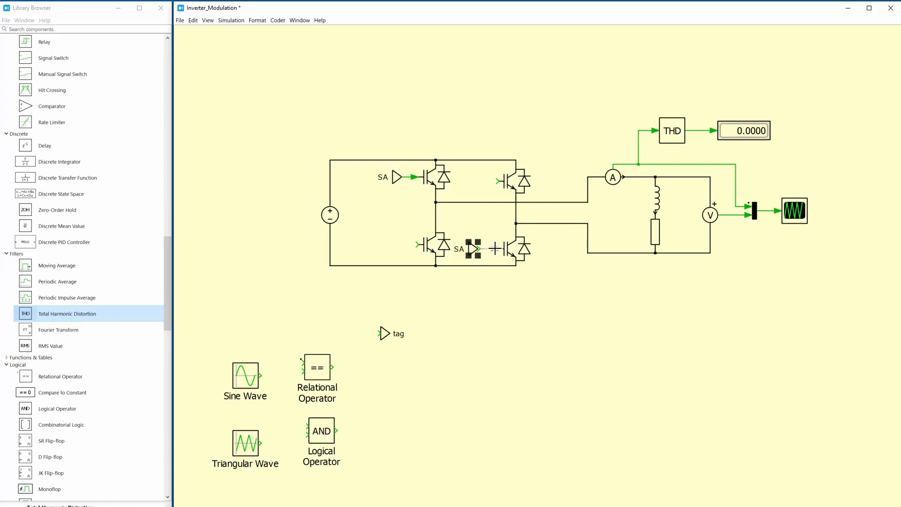
{"action": "left_click", "coordinate": [453, 271]}
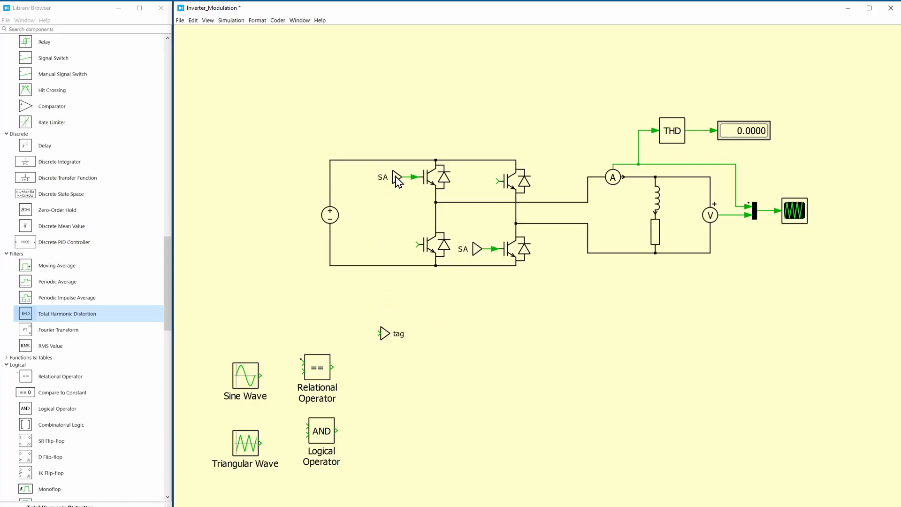
Copy the SA Signal From block to the right leg's upper IGBT gate and set the copy's tag name to SB
{"action": "left_click_drag", "start_coordinate": [395, 177], "coordinate": [478, 182]}
{"action": "double_click", "coordinate": [479, 183]}
{"action": "left_click", "coordinate": [509, 264]}
{"action": "key", "text": "BackSpace"}
{"action": "type", "text": "B"}
{"action": "key", "text": "Return"}
Copy the SB Signal From block to the left leg's lower IGBT gate and tidy the tag positions beside the IGBTs
{"action": "left_click_drag", "start_coordinate": [478, 181], "coordinate": [395, 241]}
{"action": "left_click", "coordinate": [368, 216]}
{"action": "left_click", "coordinate": [370, 213]}
{"action": "left_click", "coordinate": [403, 177]}
{"action": "left_click", "coordinate": [478, 248]}
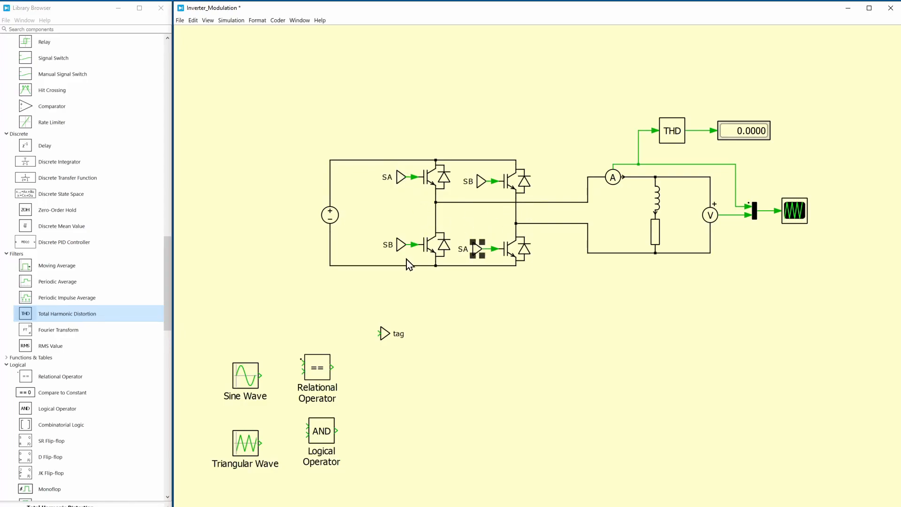
Set the Signal Goto block's tag name to SA
{"action": "left_click", "coordinate": [359, 308]}
{"action": "double_click", "coordinate": [384, 332]}
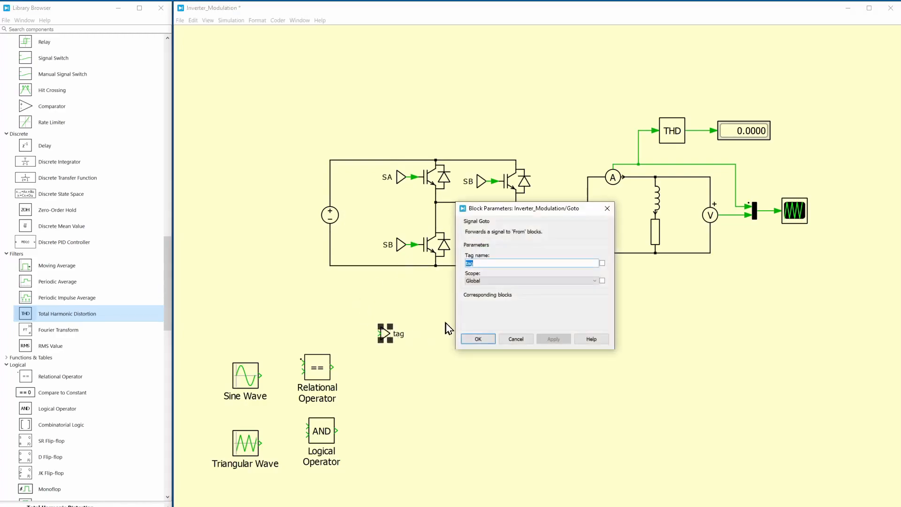
{"action": "type", "text": "SA"}
{"action": "left_click", "coordinate": [484, 343]}
Duplicate the SA Signal Goto block directly below it and set the copy's tag name to SB
{"action": "left_click_drag", "start_coordinate": [389, 334], "coordinate": [429, 393]}
{"action": "double_click", "coordinate": [429, 393]}
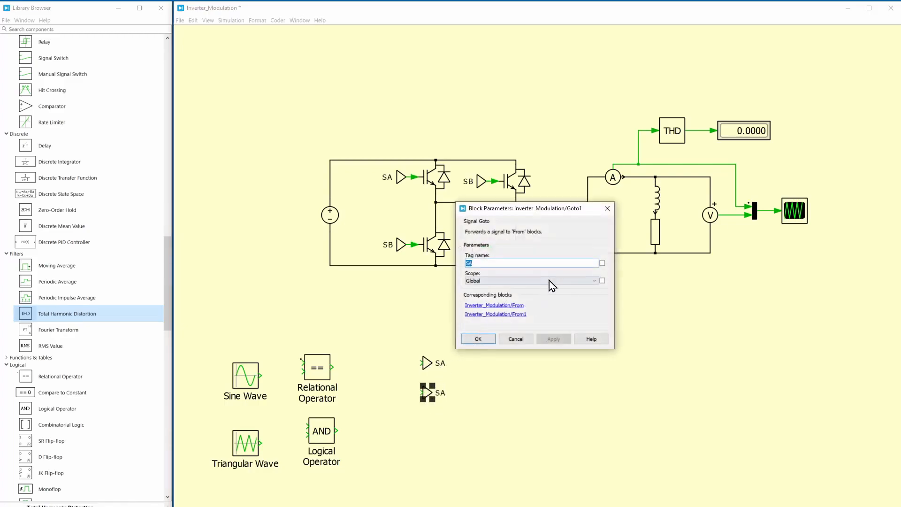
{"action": "left_click", "coordinate": [556, 263]}
{"action": "key", "text": "BackSpace"}
{"action": "type", "text": "B"}
{"action": "key", "text": "Return"}
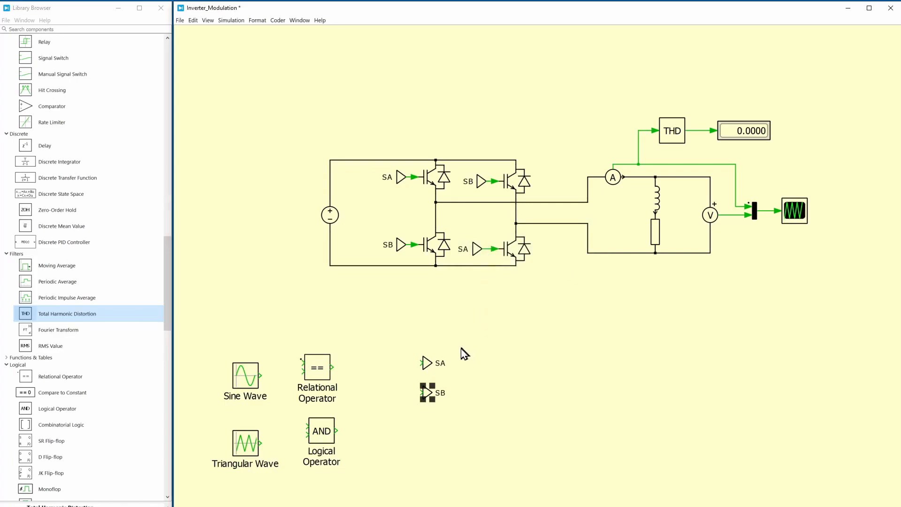
Move the DC voltage source closer to the bridge and the Triangular Wave block above the Sine Wave block
{"action": "left_click_drag", "start_coordinate": [331, 214], "coordinate": [359, 215]}
{"action": "left_click", "coordinate": [281, 257]}
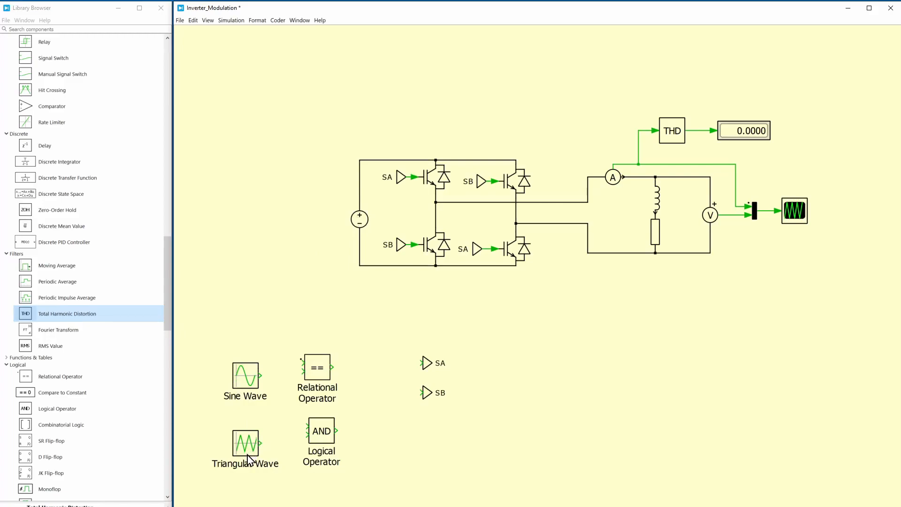
{"action": "left_click_drag", "start_coordinate": [244, 451], "coordinate": [243, 319]}
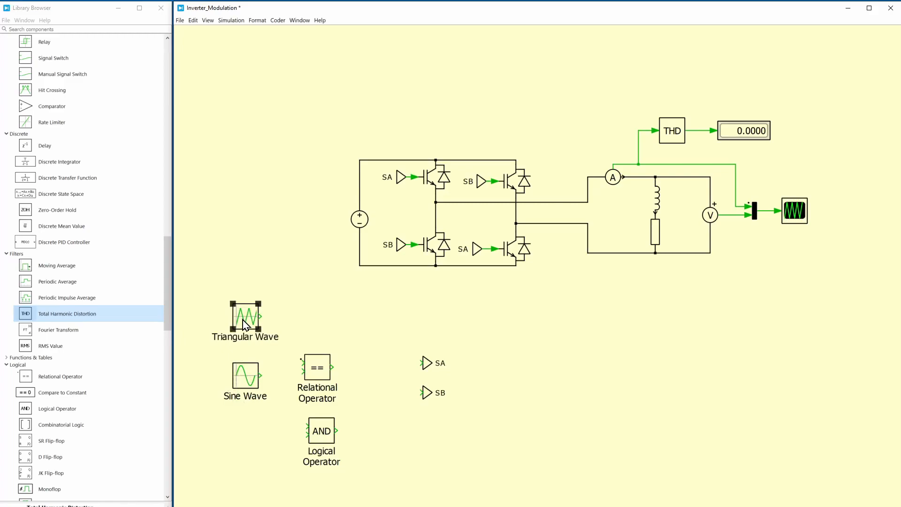
Set the Triangular Wave block's minimum to -1, maximum to 1 and frequency to 1e3 Hz
{"action": "double_click", "coordinate": [244, 323]}
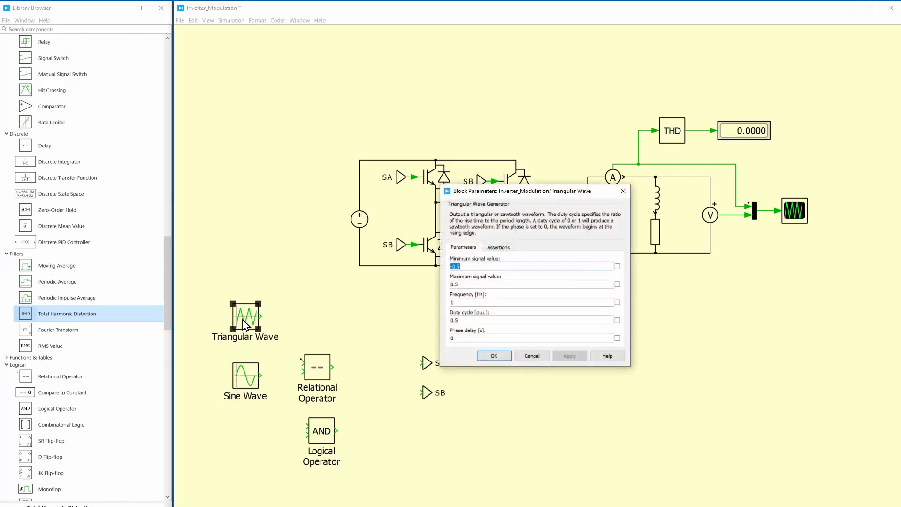
{"action": "left_click", "coordinate": [515, 268]}
{"action": "key", "text": "BackSpace"}
{"action": "key", "text": "BackSpace"}
{"action": "key", "text": "BackSpace"}
{"action": "left_click", "coordinate": [513, 286]}
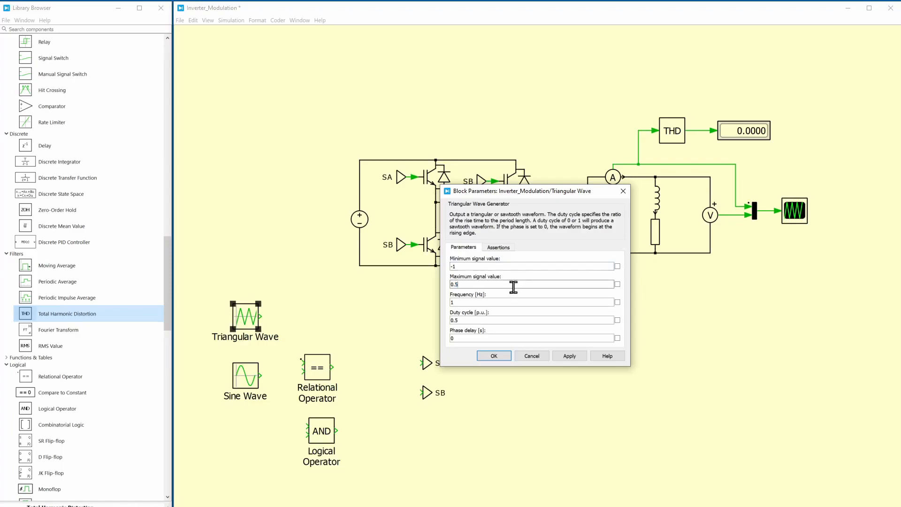
{"action": "key", "text": "BackSpace"}
{"action": "key", "text": "BackSpace"}
{"action": "key", "text": "BackSpace"}
{"action": "type", "text": "1"}
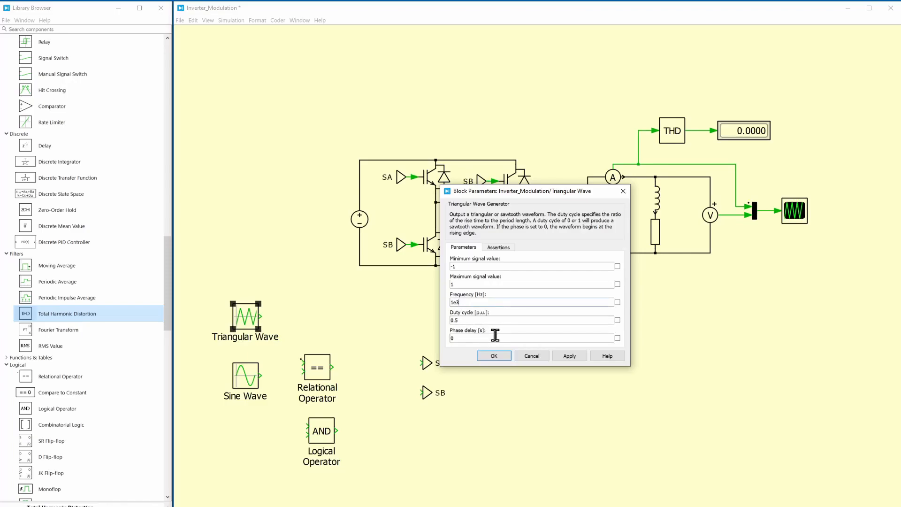
{"action": "left_click", "coordinate": [494, 357]}
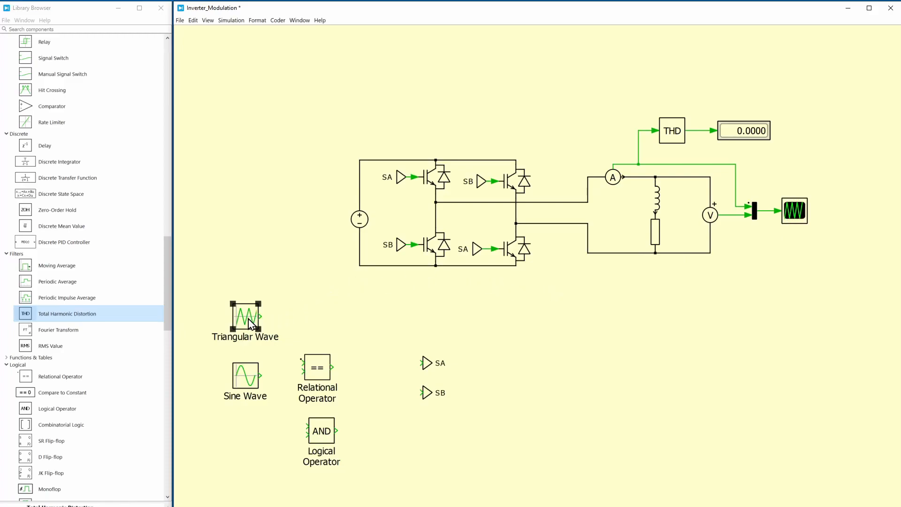
Set the Sine Wave block's amplitude to 0.9, units to Hertz, degree and frequency to 50
{"action": "double_click", "coordinate": [247, 374]}
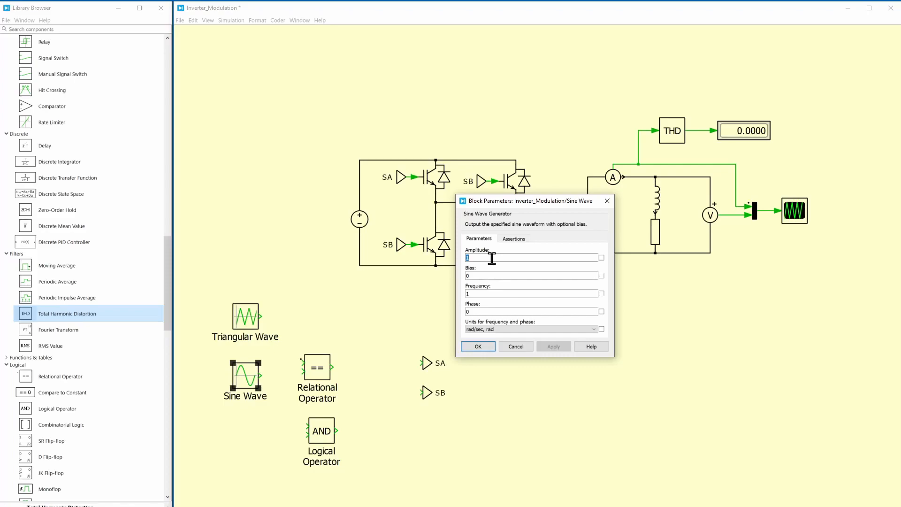
{"action": "type", "text": "0.9"}
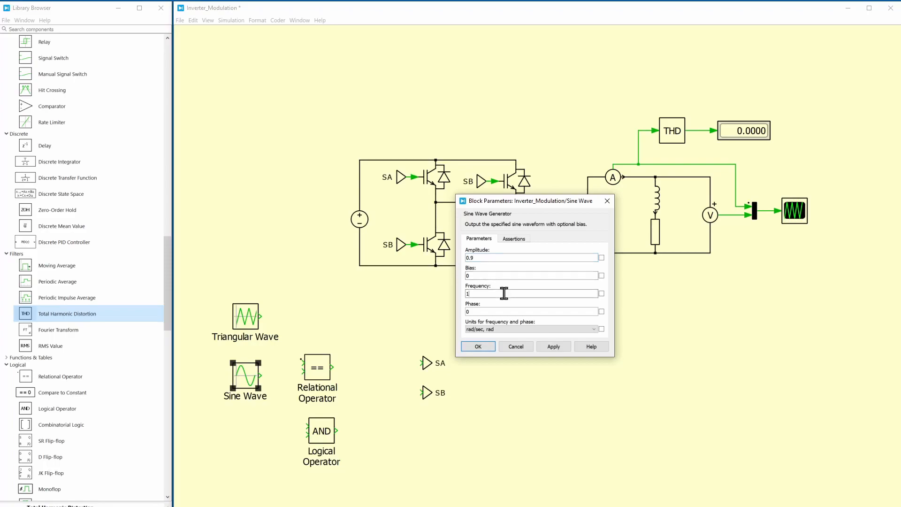
{"action": "left_click", "coordinate": [502, 328]}
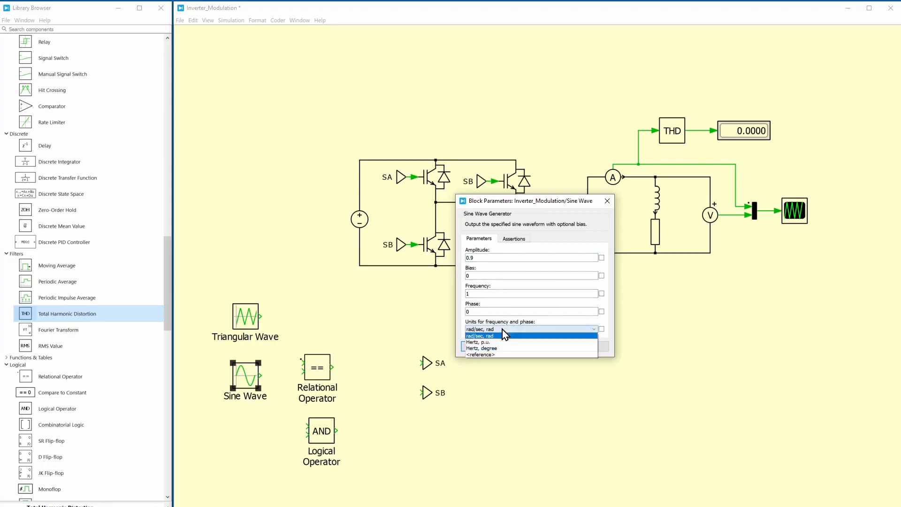
{"action": "left_click", "coordinate": [504, 348]}
{"action": "left_click", "coordinate": [492, 291]}
{"action": "type", "text": "50"}
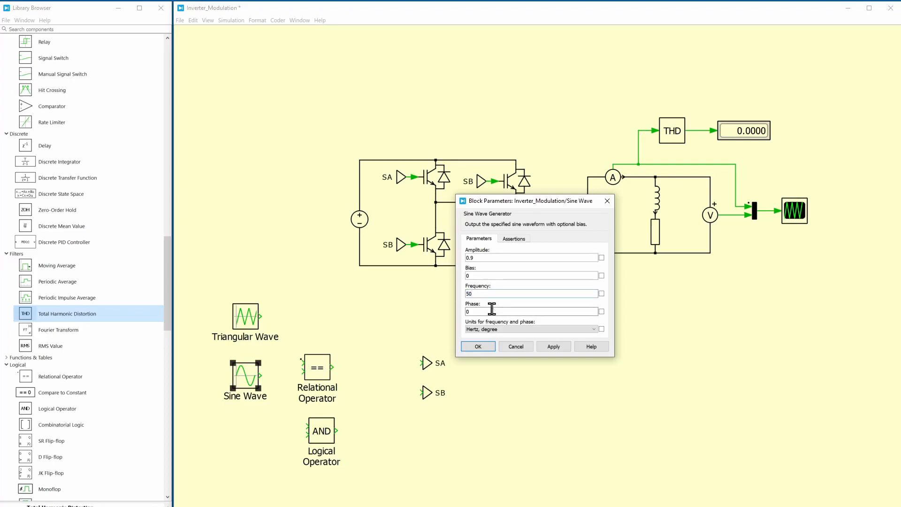
{"action": "left_click", "coordinate": [478, 347]}
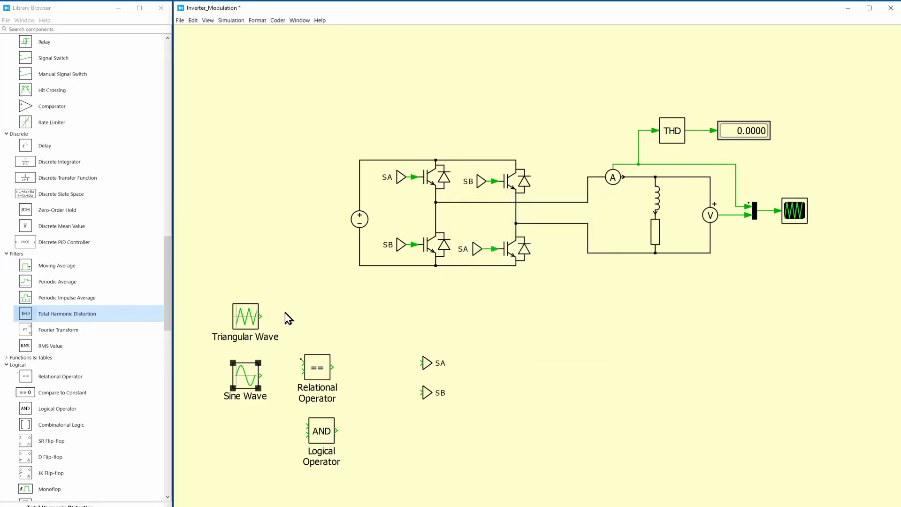
Set the Relational Operator to >= and feed it with the triangular wave on the first input and the sine wave on the second
{"action": "left_click_drag", "start_coordinate": [311, 362], "coordinate": [324, 338]}
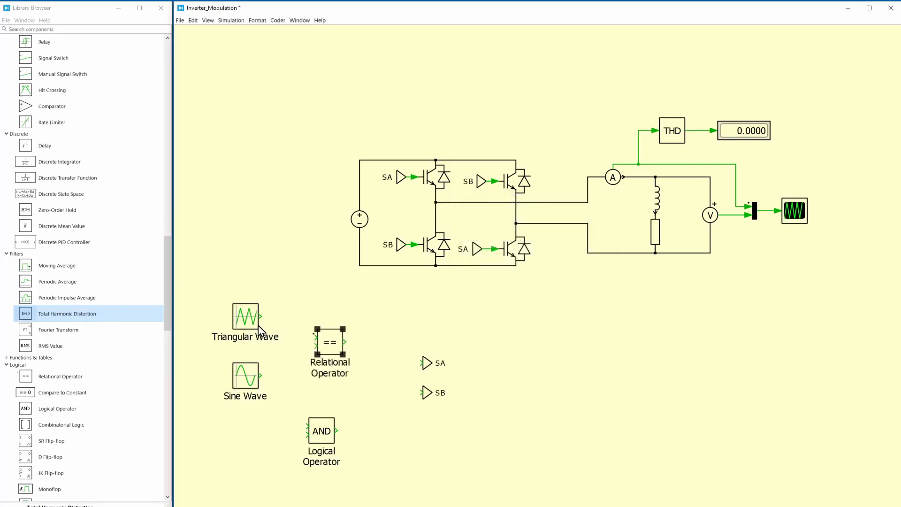
{"action": "double_click", "coordinate": [334, 345]}
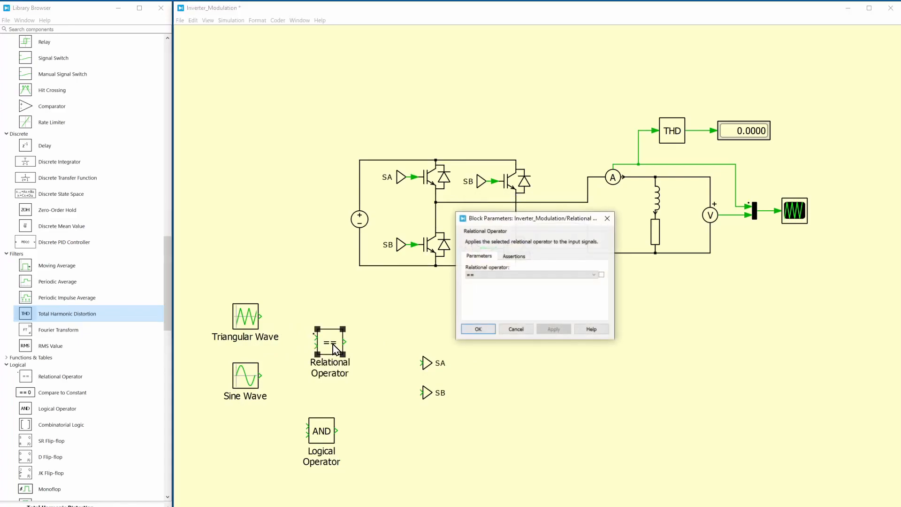
{"action": "left_click", "coordinate": [513, 276]}
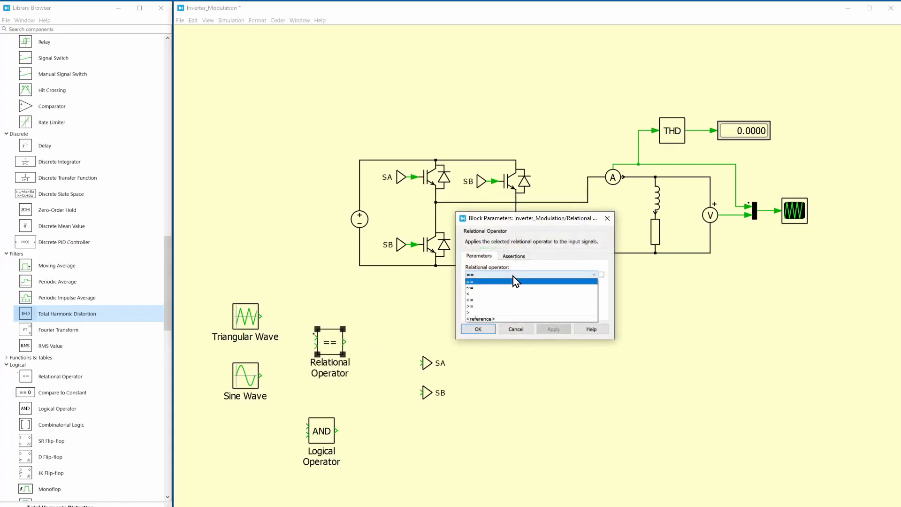
{"action": "left_click", "coordinate": [511, 306]}
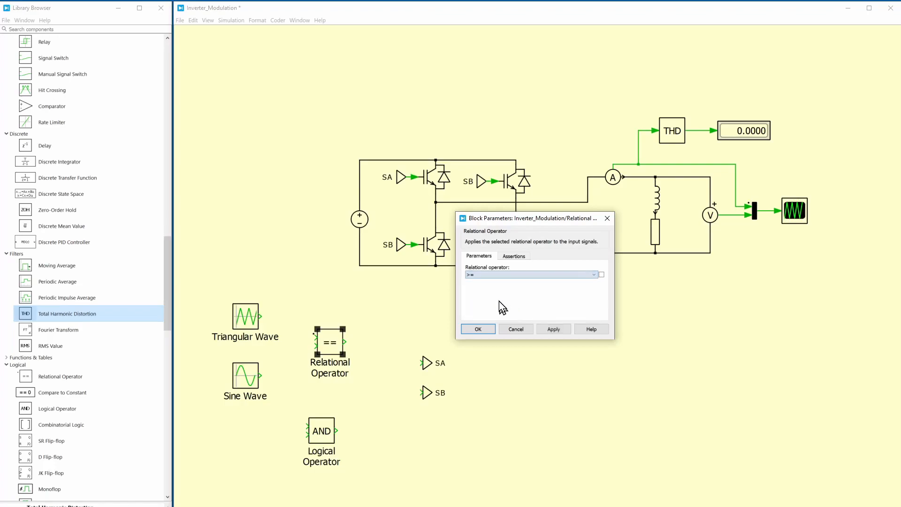
{"action": "left_click", "coordinate": [480, 329]}
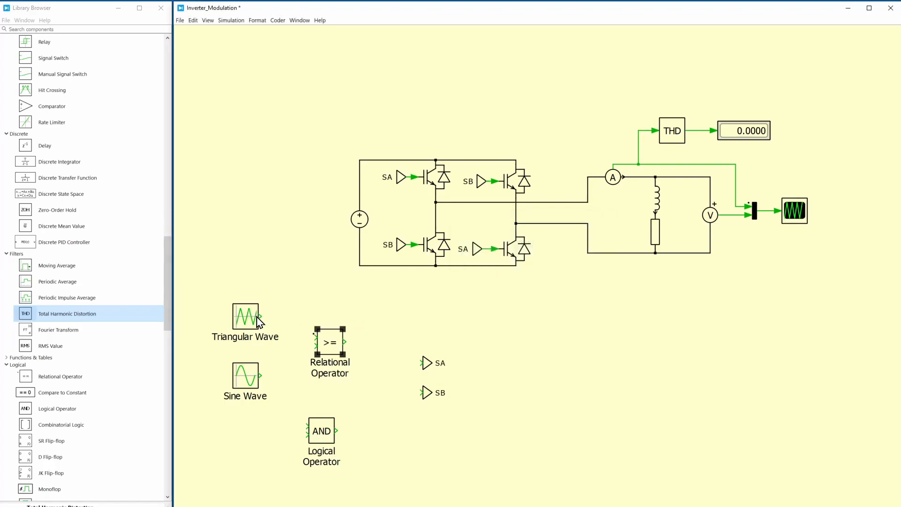
{"action": "mouse_move", "coordinate": [262, 315]}
{"action": "left_mouse_down"}
{"action": "mouse_move", "coordinate": [319, 337]}
{"action": "mouse_move", "coordinate": [264, 370]}
{"action": "left_mouse_up"}
Set the Logical Operator block to NOT
{"action": "double_click", "coordinate": [318, 431]}
{"action": "left_click", "coordinate": [544, 282]}
{"action": "left_click", "coordinate": [530, 317]}
{"action": "left_click", "coordinate": [478, 335]}
Wire the Relational Operator output directly to the SA Goto block and through the NOT block to the SB Goto block
{"action": "left_click_drag", "start_coordinate": [401, 338], "coordinate": [543, 399]}
{"action": "left_click", "coordinate": [328, 428]}
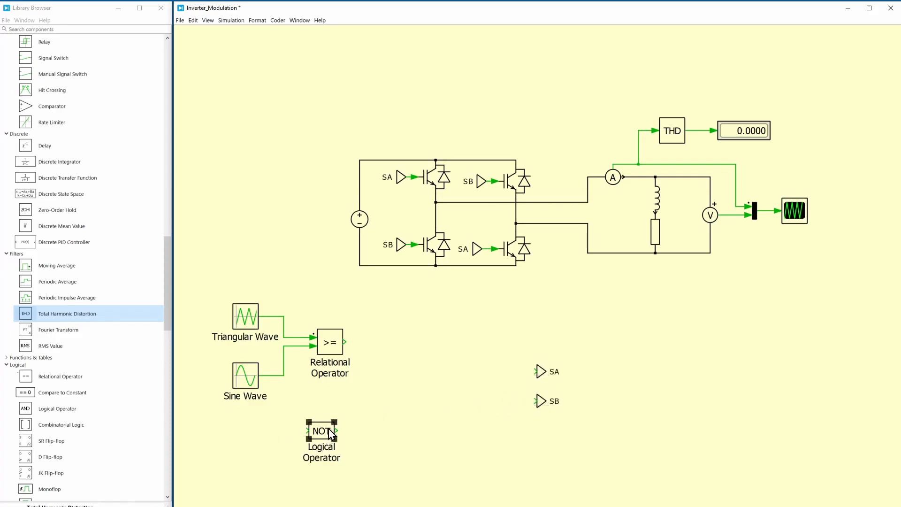
{"action": "left_click_drag", "start_coordinate": [324, 434], "coordinate": [408, 366]}
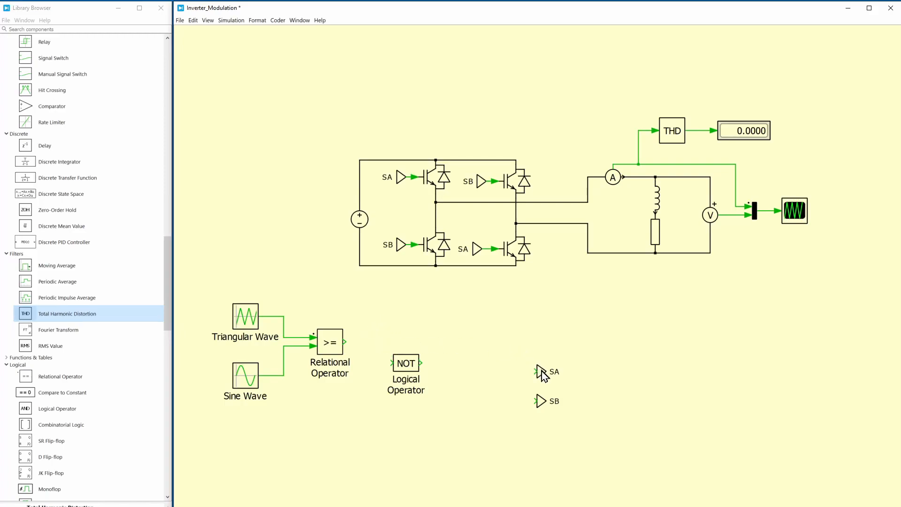
{"action": "left_click_drag", "start_coordinate": [542, 371], "coordinate": [364, 342]}
{"action": "left_click_drag", "start_coordinate": [539, 401], "coordinate": [443, 363]}
{"action": "left_click", "coordinate": [507, 334]}
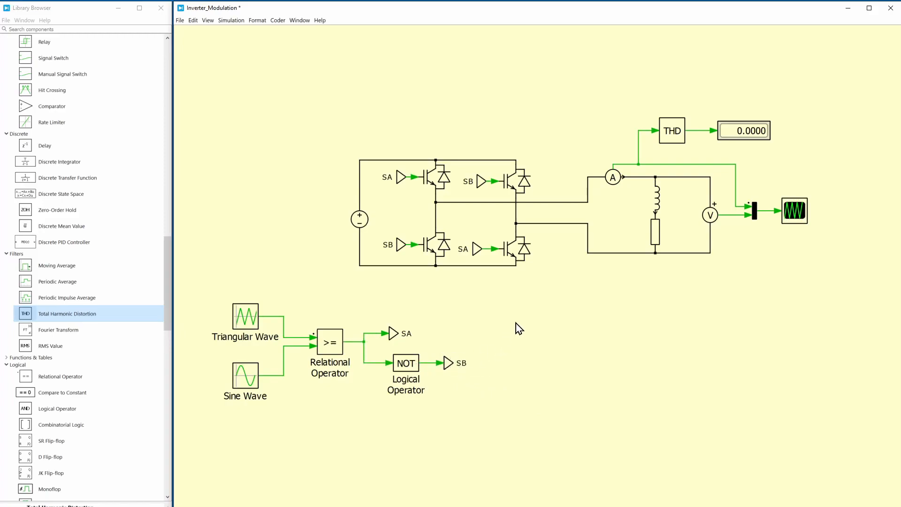
Copy the scope and signal multiplexer below the modulation blocks and feed them with the triangular and sine waves
{"action": "left_click", "coordinate": [793, 218]}
{"action": "double_click", "coordinate": [797, 218]}
{"action": "left_click", "coordinate": [520, 197]}
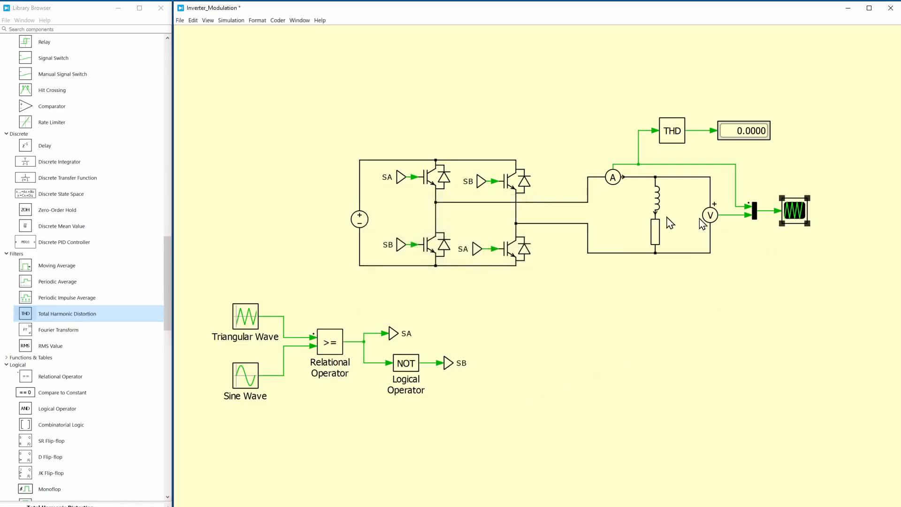
{"action": "left_click_drag", "start_coordinate": [792, 211], "coordinate": [359, 431]}
{"action": "left_click", "coordinate": [310, 387]}
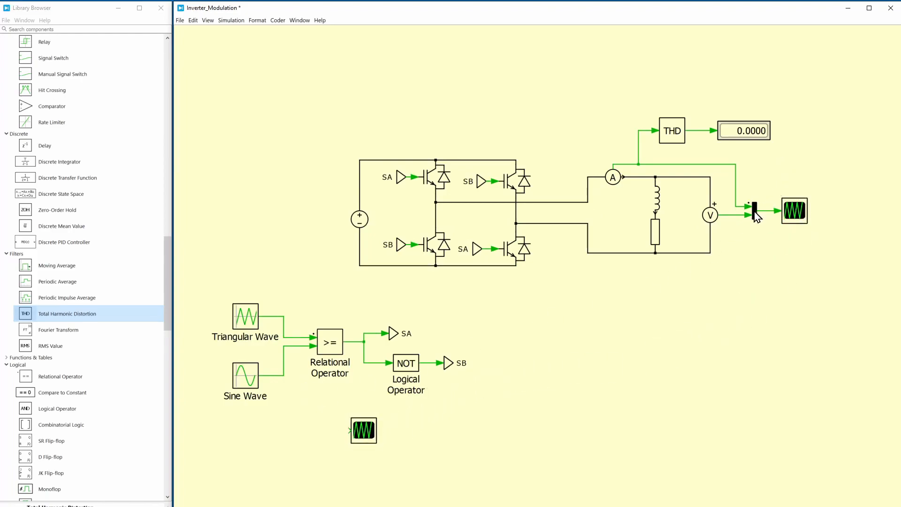
{"action": "mouse_move", "coordinate": [753, 210]}
{"action": "left_mouse_down"}
{"action": "mouse_move", "coordinate": [669, 311]}
{"action": "mouse_move", "coordinate": [323, 432]}
{"action": "mouse_move", "coordinate": [347, 431]}
{"action": "mouse_move", "coordinate": [312, 417]}
{"action": "mouse_move", "coordinate": [292, 338]}
{"action": "left_mouse_up"}
{"action": "left_click_drag", "start_coordinate": [320, 432], "coordinate": [276, 375]}
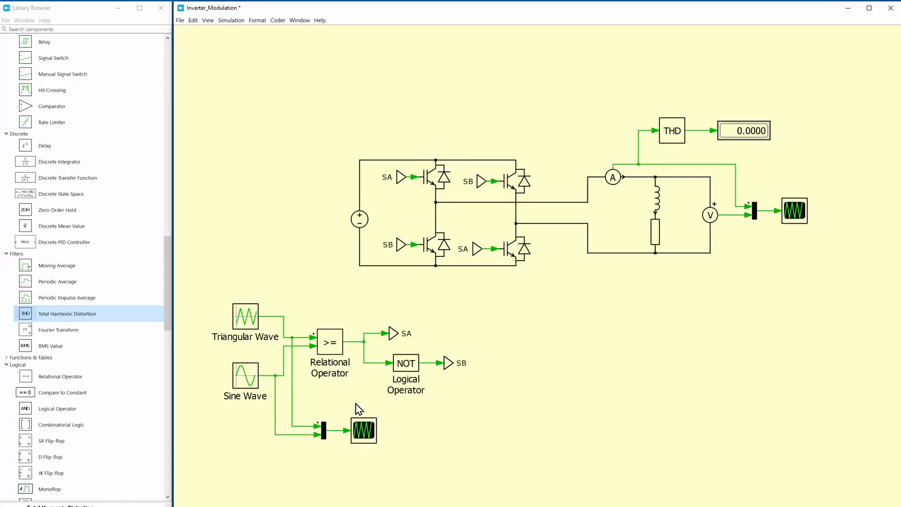
Run the simulation and review its solver parameters
{"action": "left_click", "coordinate": [239, 21]}
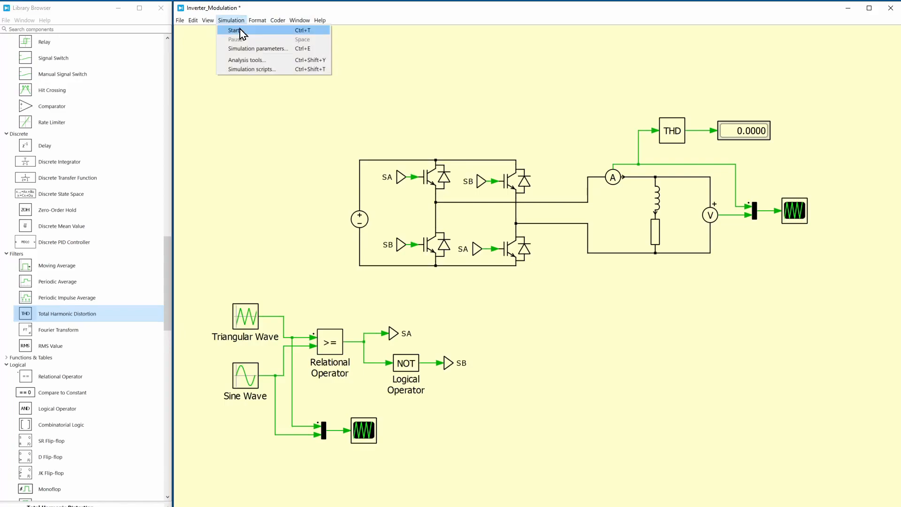
{"action": "left_click", "coordinate": [241, 31]}
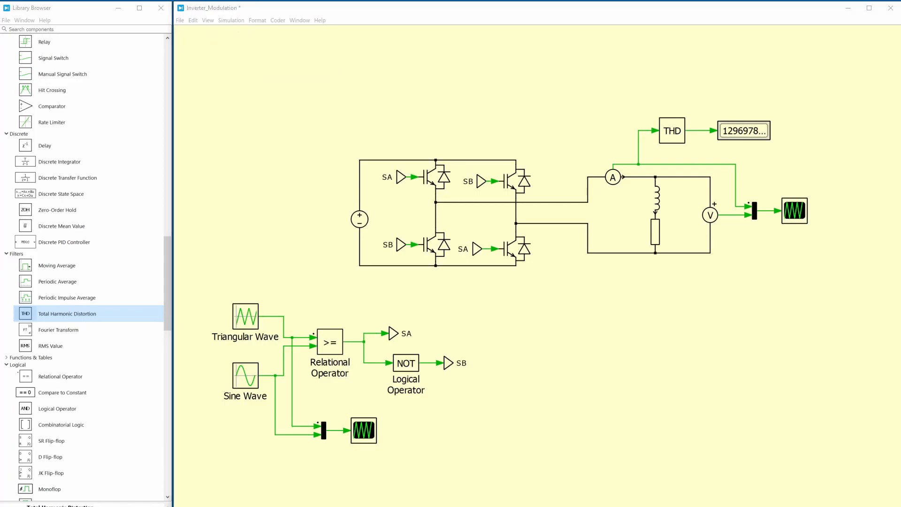
{"action": "left_click", "coordinate": [237, 21]}
{"action": "left_click", "coordinate": [249, 49]}
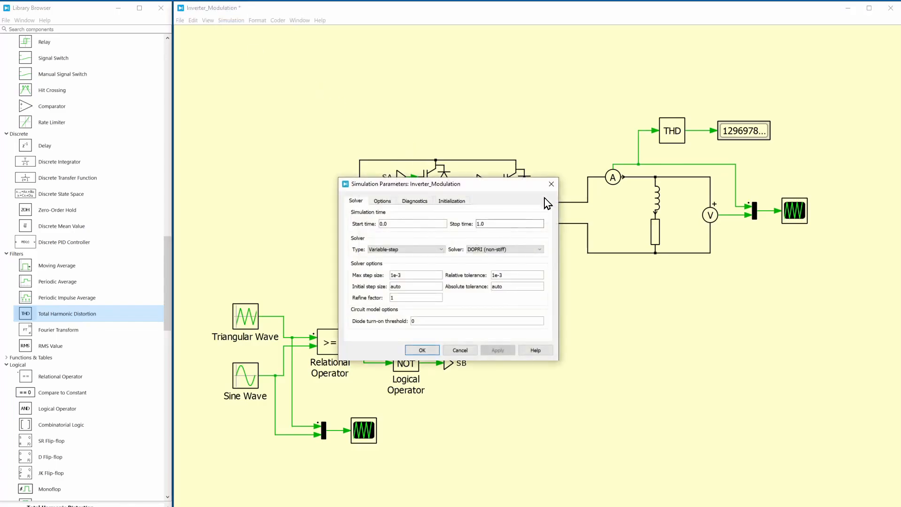
{"action": "left_click", "coordinate": [549, 185]}
Open the modulation scope and zoom in on the carrier and sine waveforms between about 0.228 and 0.243 s
{"action": "double_click", "coordinate": [368, 431]}
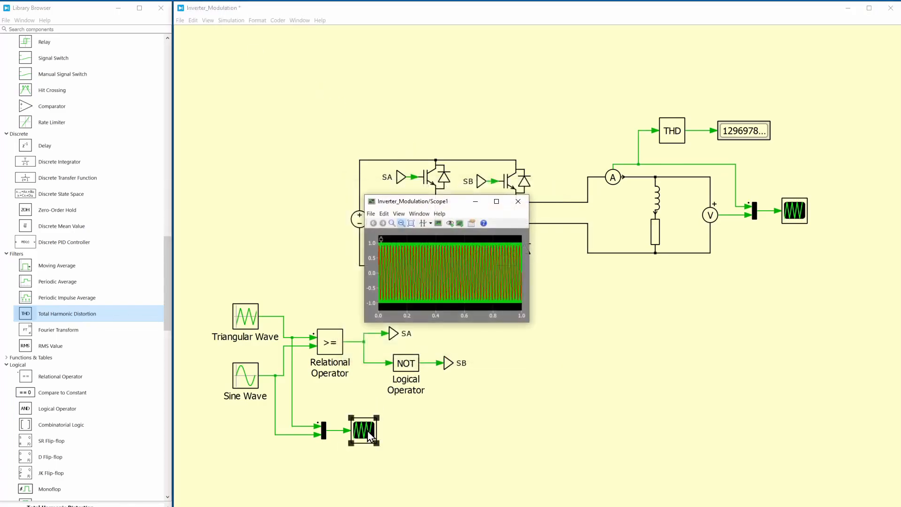
{"action": "left_click_drag", "start_coordinate": [405, 276], "coordinate": [468, 275]}
{"action": "left_click_drag", "start_coordinate": [418, 266], "coordinate": [457, 266]}
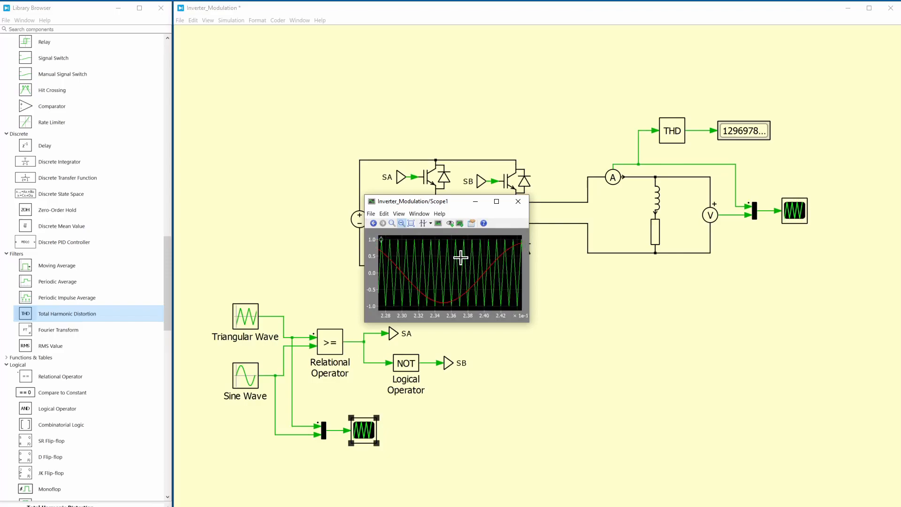
Close the modulation scope and set the simulation stop time to 0.06
{"action": "left_click", "coordinate": [518, 201]}
{"action": "left_click", "coordinate": [232, 22]}
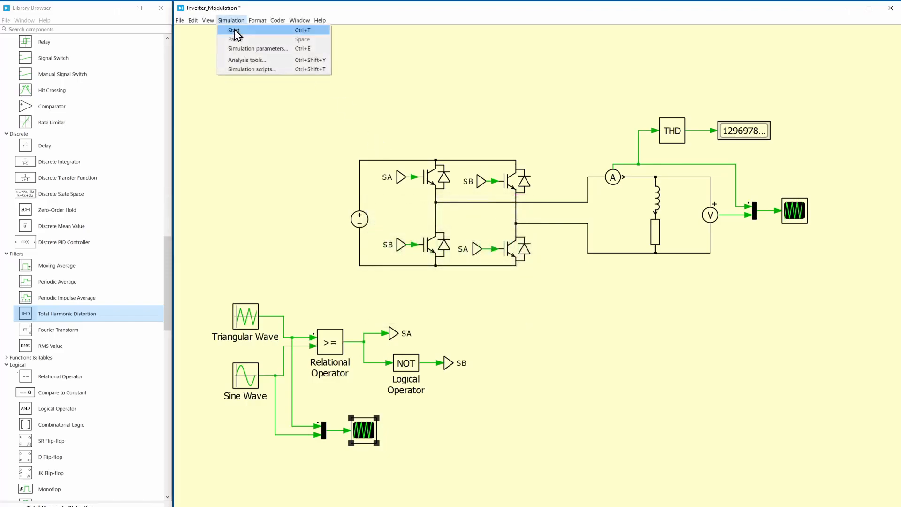
{"action": "left_click", "coordinate": [238, 48]}
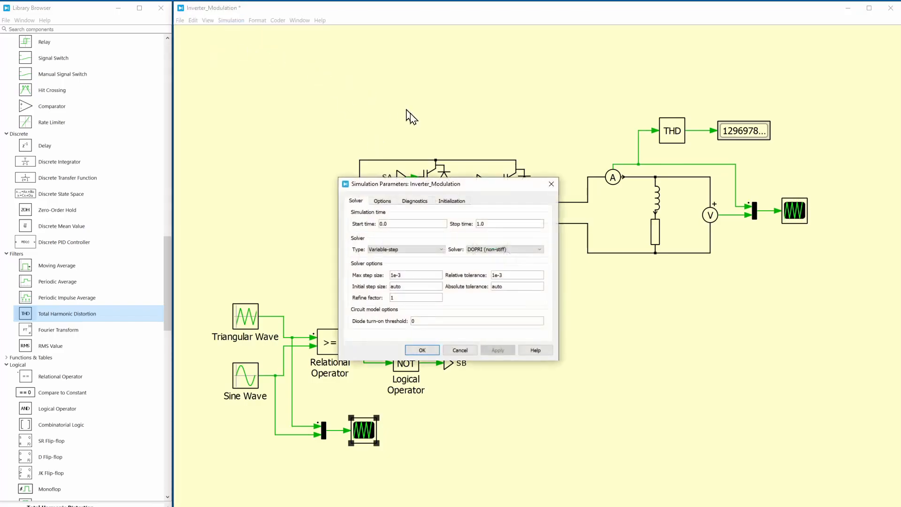
{"action": "double_click", "coordinate": [506, 224]}
{"action": "type", "text": "0.06"}
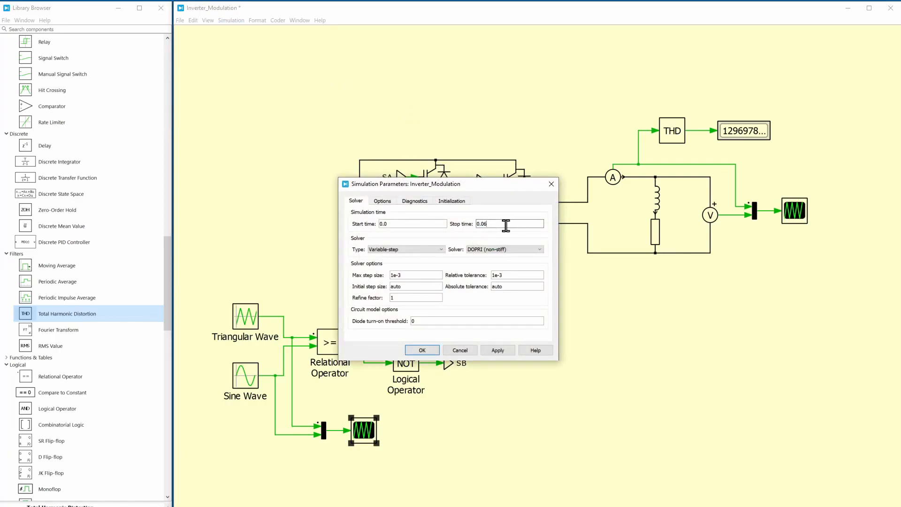
{"action": "left_click", "coordinate": [501, 350]}
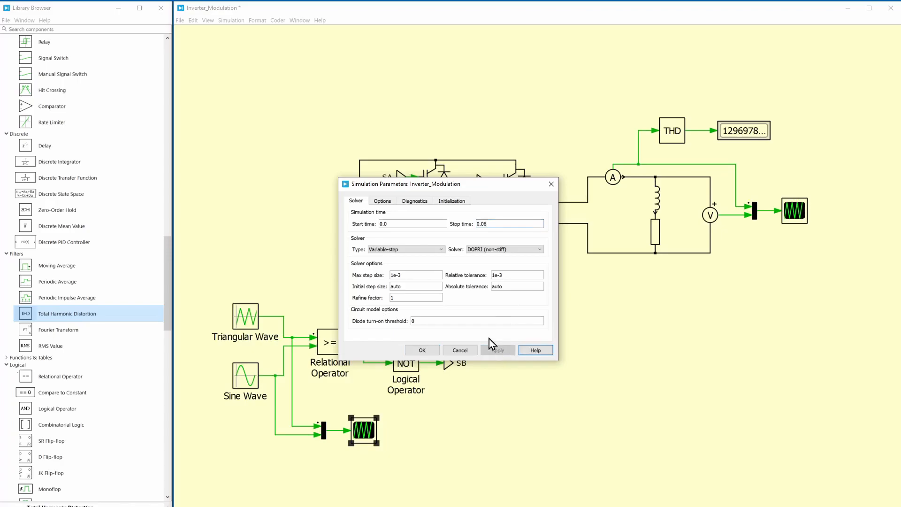
{"action": "left_click", "coordinate": [422, 349]}
Run the simulation and inspect the carrier and sine waveforms in the modulation scope from 0 to about 0.016 s
{"action": "left_click", "coordinate": [230, 20]}
{"action": "left_click", "coordinate": [231, 31]}
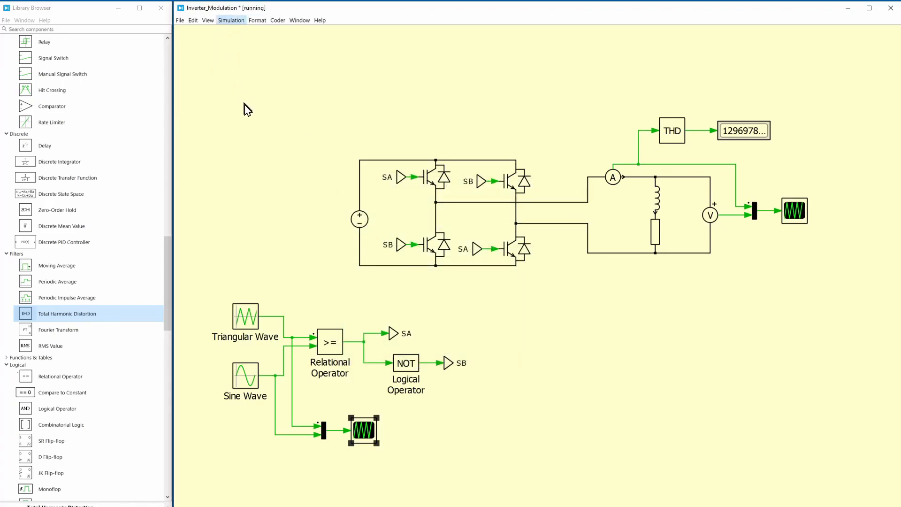
{"action": "double_click", "coordinate": [362, 432]}
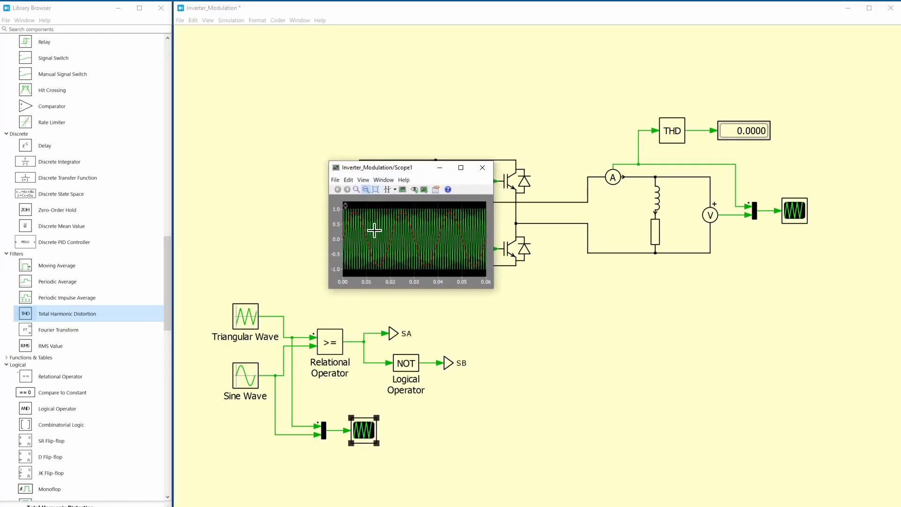
{"action": "left_click_drag", "start_coordinate": [378, 237], "coordinate": [324, 238]}
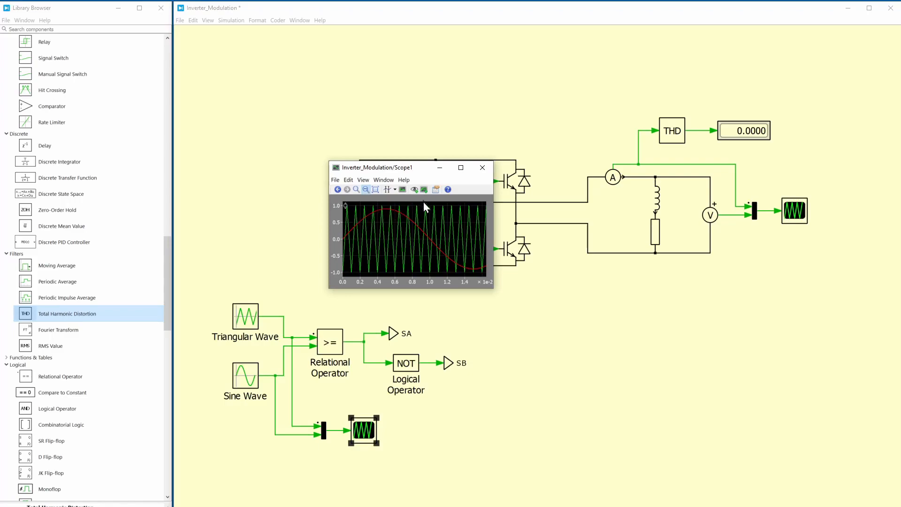
{"action": "left_click", "coordinate": [482, 168]}
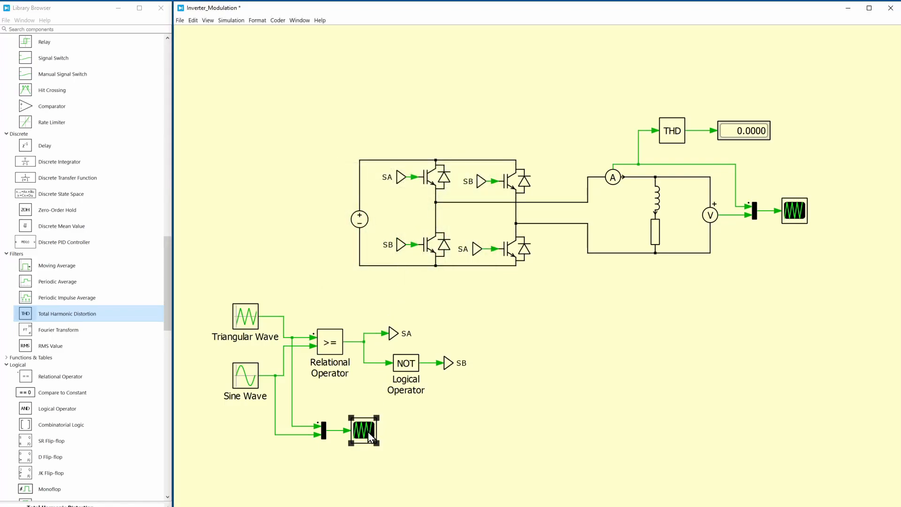
Add a scope copy fed by the Relational Operator output, rerun the simulation and inspect the switching pulses in a widened scope window
{"action": "mouse_move", "coordinate": [368, 432]}
{"action": "left_mouse_down"}
{"action": "mouse_move", "coordinate": [477, 312]}
{"action": "mouse_move", "coordinate": [382, 322]}
{"action": "mouse_move", "coordinate": [372, 333]}
{"action": "left_mouse_up"}
{"action": "left_click", "coordinate": [224, 23]}
{"action": "left_click", "coordinate": [236, 30]}
{"action": "double_click", "coordinate": [474, 313]}
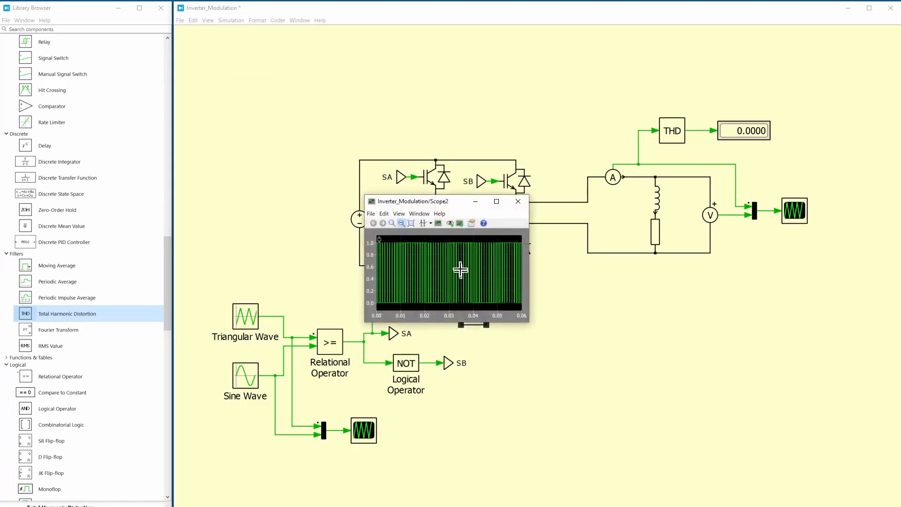
{"action": "left_click_drag", "start_coordinate": [531, 283], "coordinate": [884, 282]}
{"action": "left_click_drag", "start_coordinate": [654, 212], "coordinate": [472, 196]}
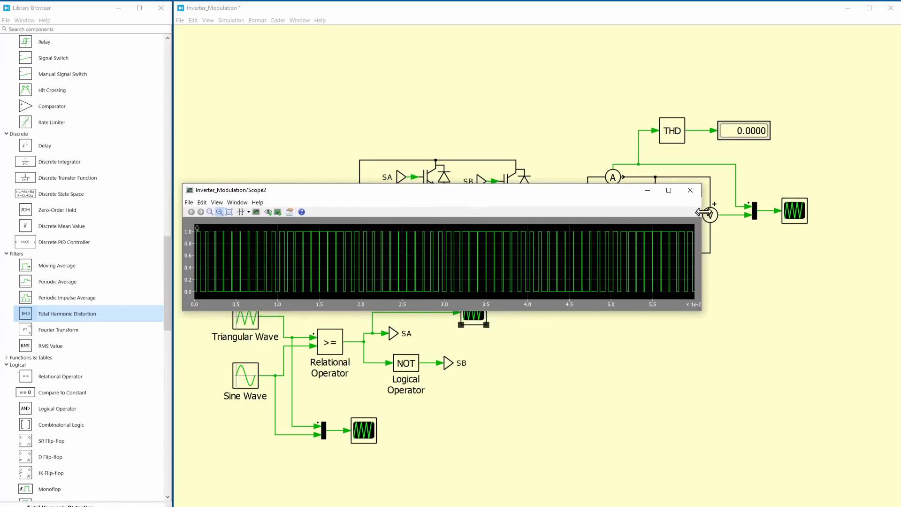
{"action": "left_click", "coordinate": [690, 190]}
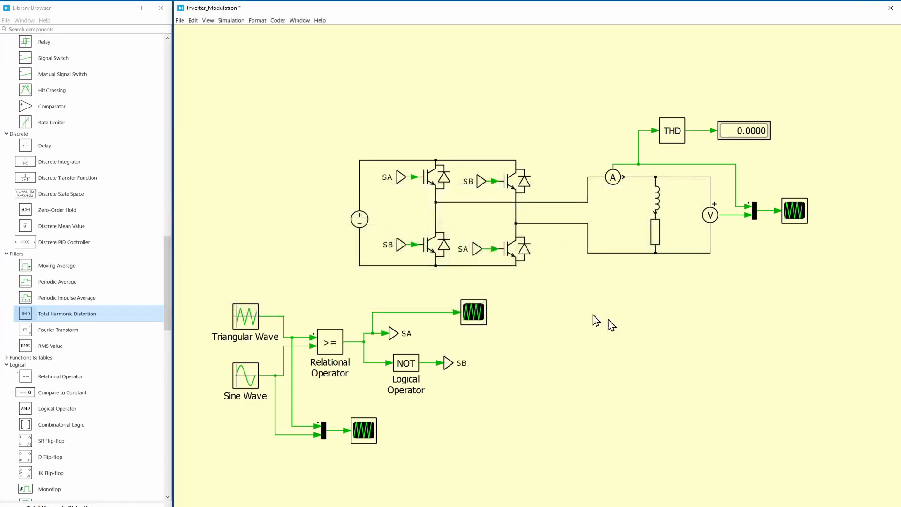
Shift the DC voltage source slightly up in its branch and rerun the simulation
{"action": "left_click", "coordinate": [361, 221]}
{"action": "left_click", "coordinate": [324, 126]}
{"action": "left_click", "coordinate": [223, 20]}
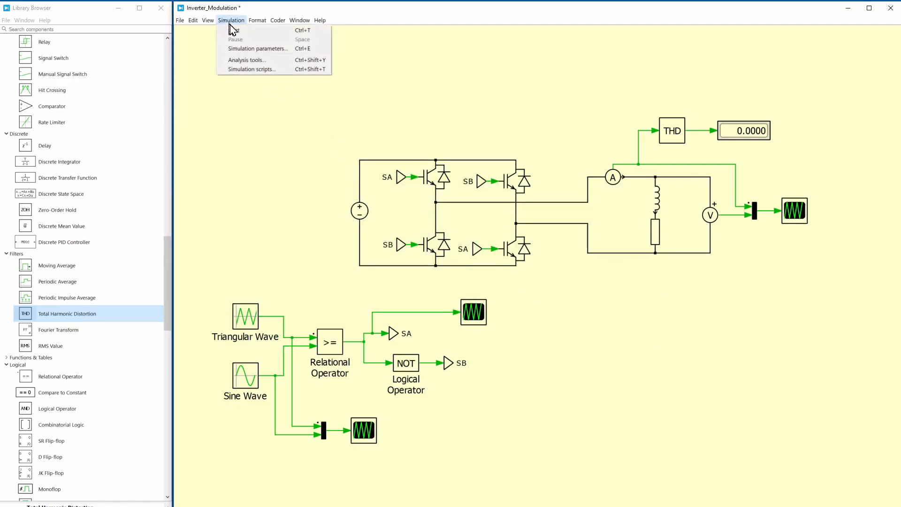
Open the load scope and enlarge its window to examine the load current and PWM voltage waveforms over the full run
{"action": "double_click", "coordinate": [797, 211]}
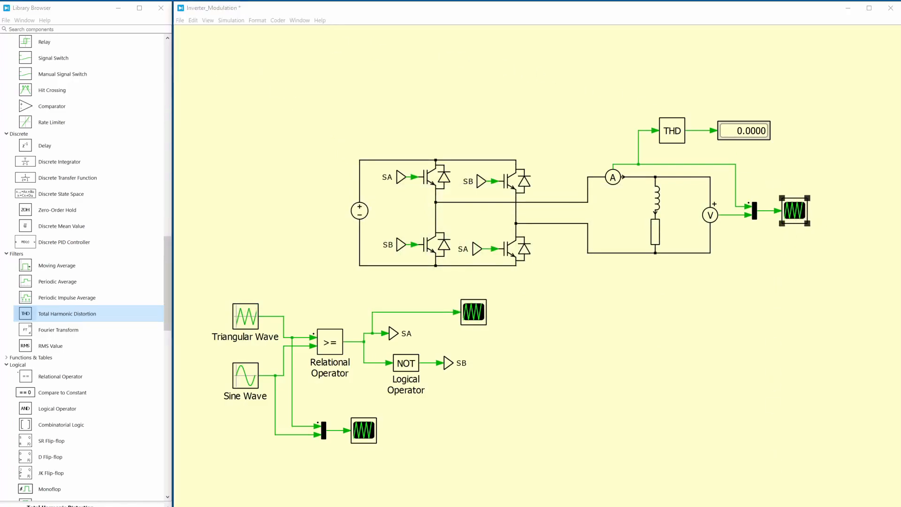
{"action": "left_click_drag", "start_coordinate": [453, 409], "coordinate": [397, 116]}
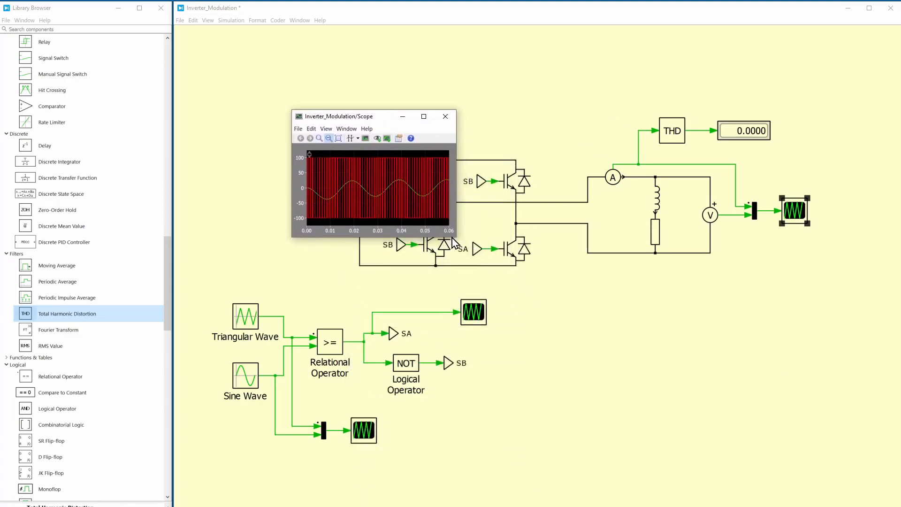
{"action": "left_click_drag", "start_coordinate": [455, 237], "coordinate": [851, 387]}
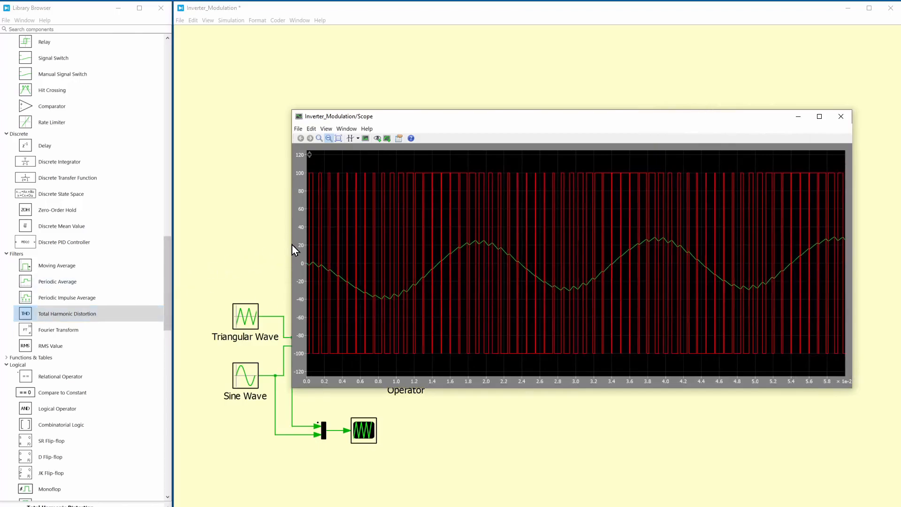
{"action": "left_click_drag", "start_coordinate": [291, 242], "coordinate": [178, 238]}
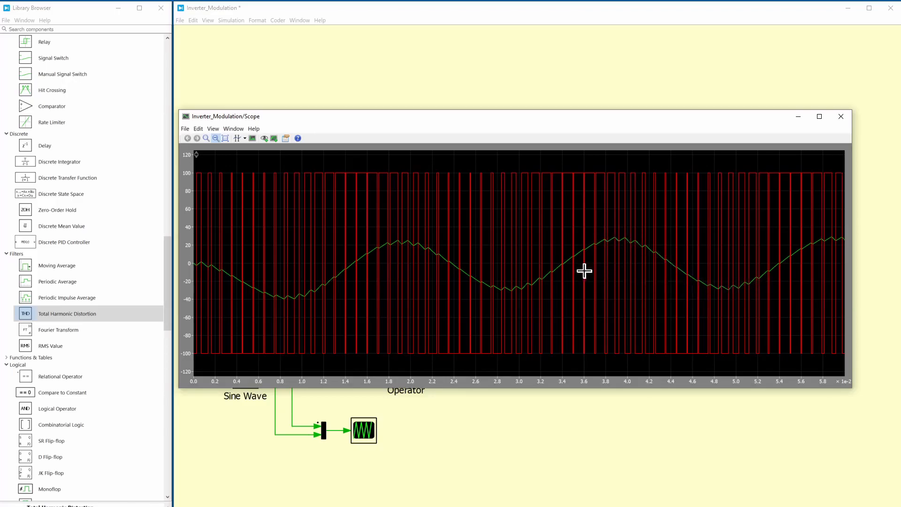
{"action": "left_click", "coordinate": [665, 75]}
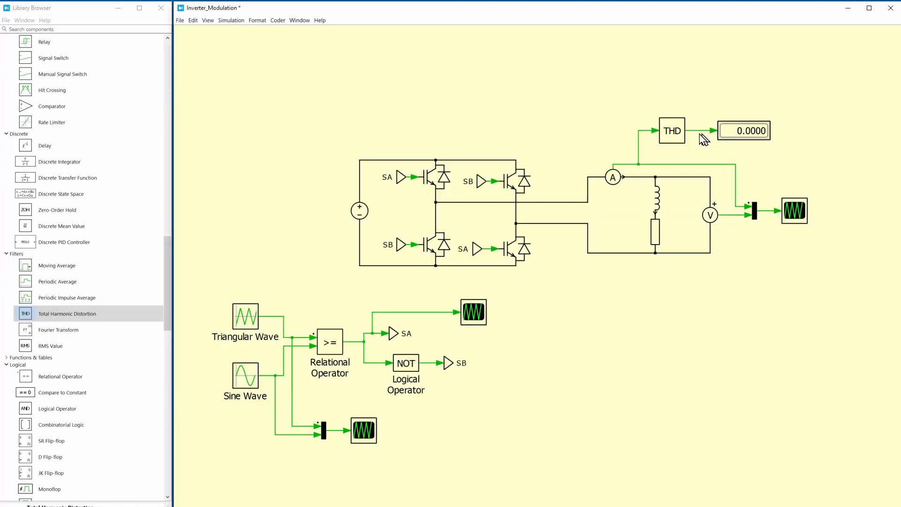
Set the Total Harmonic Distortion block's fundamental frequency to 50, keeping the sample time at 0
{"action": "double_click", "coordinate": [678, 129]}
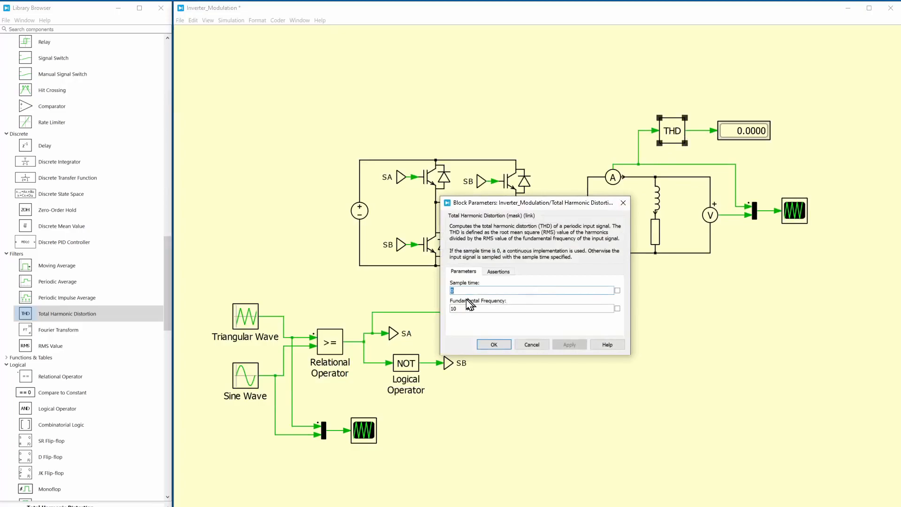
{"action": "left_click_drag", "start_coordinate": [473, 309], "coordinate": [445, 307]}
{"action": "type", "text": "50"}
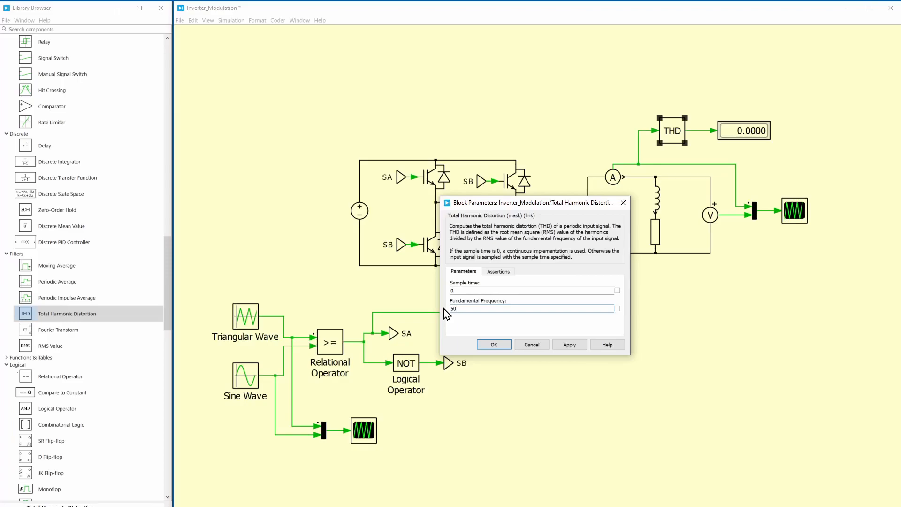
{"action": "left_click", "coordinate": [469, 290]}
{"action": "left_click", "coordinate": [486, 345]}
Rerun the simulation with the 50 Hz THD setting and check the THD display and load scope waveforms
{"action": "left_click", "coordinate": [235, 21]}
{"action": "left_click", "coordinate": [237, 30]}
{"action": "left_click", "coordinate": [749, 103]}
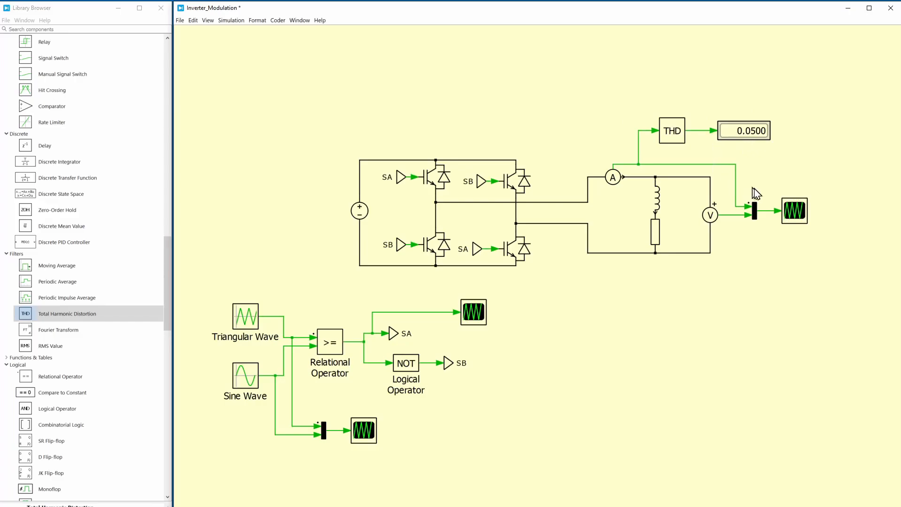
{"action": "double_click", "coordinate": [794, 210]}
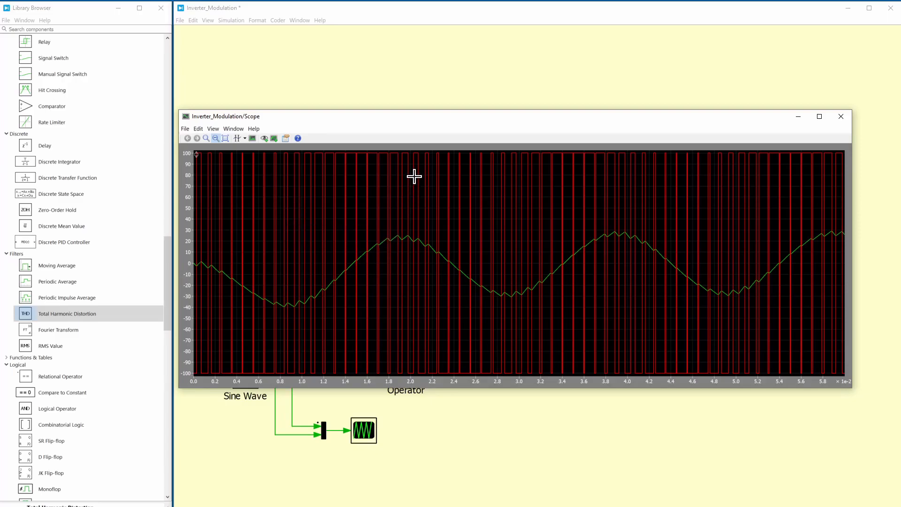
{"action": "left_click", "coordinate": [417, 89]}
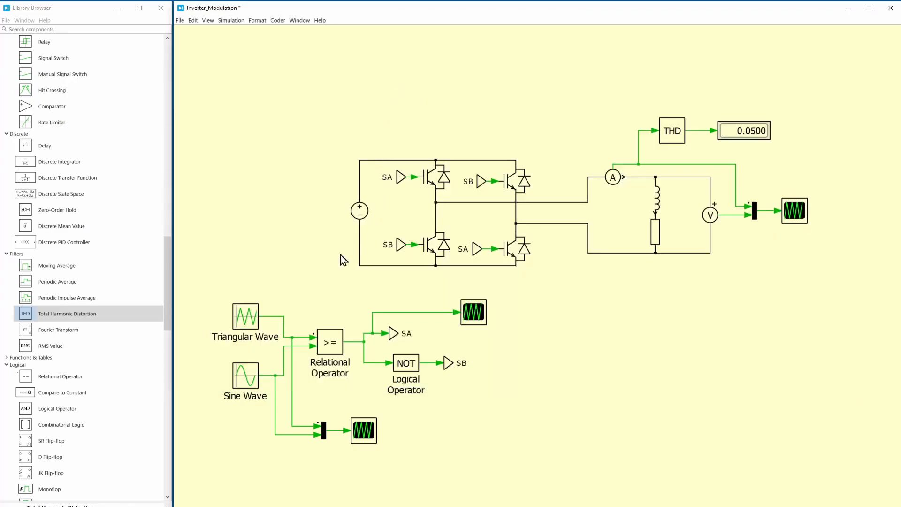
Set the Triangular Wave carrier frequency to 700 Hz
{"action": "double_click", "coordinate": [245, 319]}
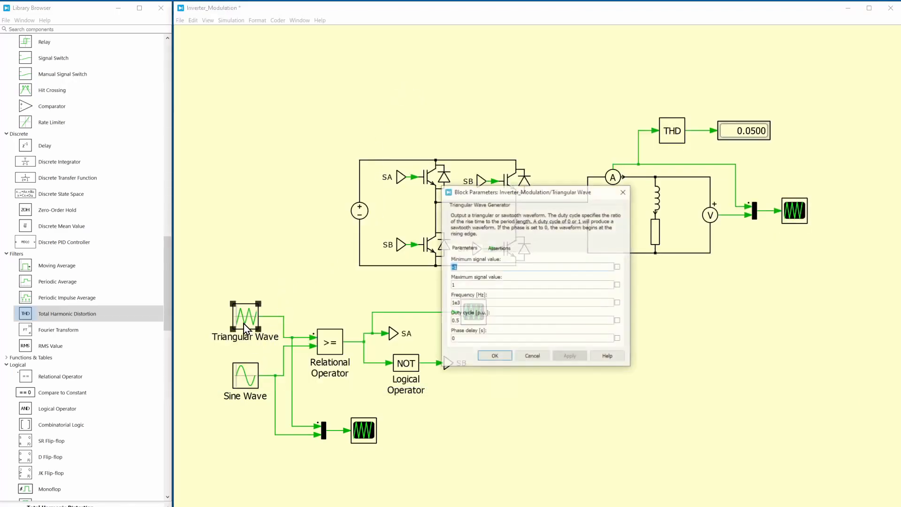
{"action": "left_click_drag", "start_coordinate": [475, 305], "coordinate": [435, 302]}
{"action": "type", "text": "7"}
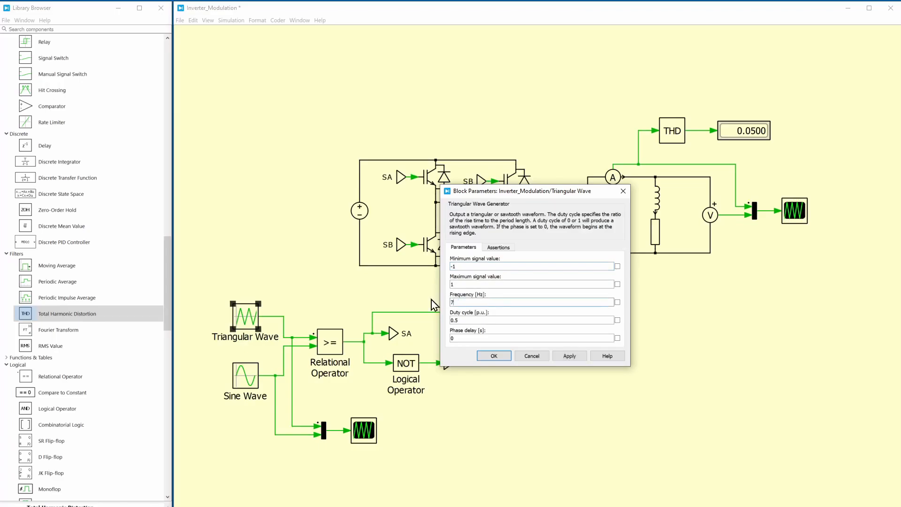
{"action": "type", "text": "00"}
{"action": "key", "text": "Return"}
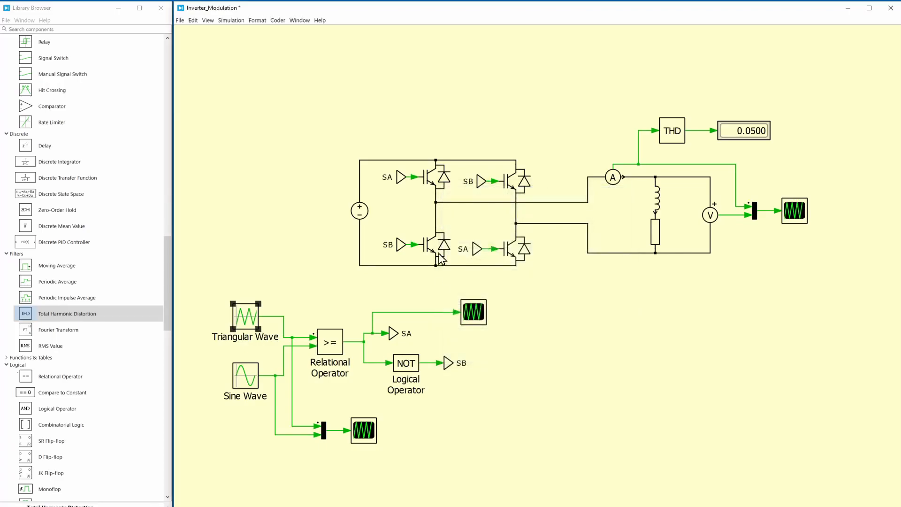
Rerun the simulation with the 700 Hz carrier and compare the load waveforms and THD display
{"action": "left_click", "coordinate": [231, 20]}
{"action": "left_click", "coordinate": [235, 30]}
{"action": "double_click", "coordinate": [800, 211]}
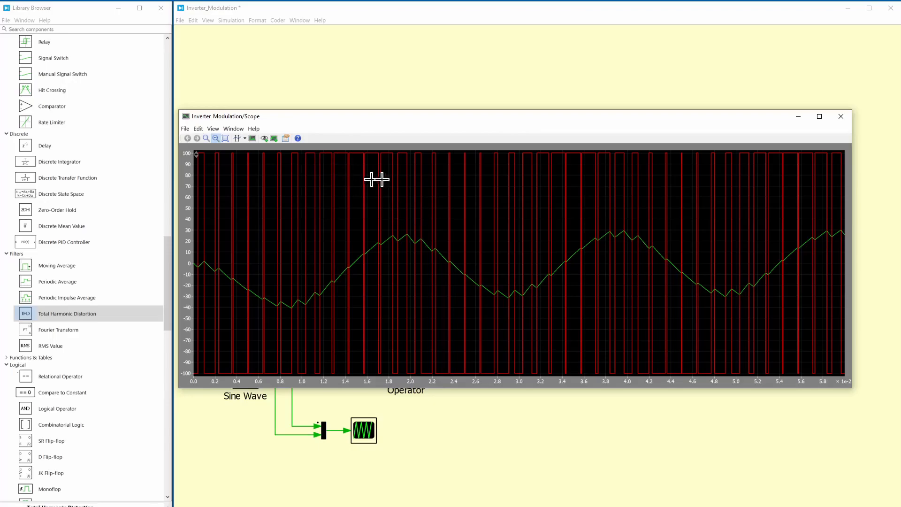
{"action": "left_click_drag", "start_coordinate": [559, 124], "coordinate": [569, 144]}
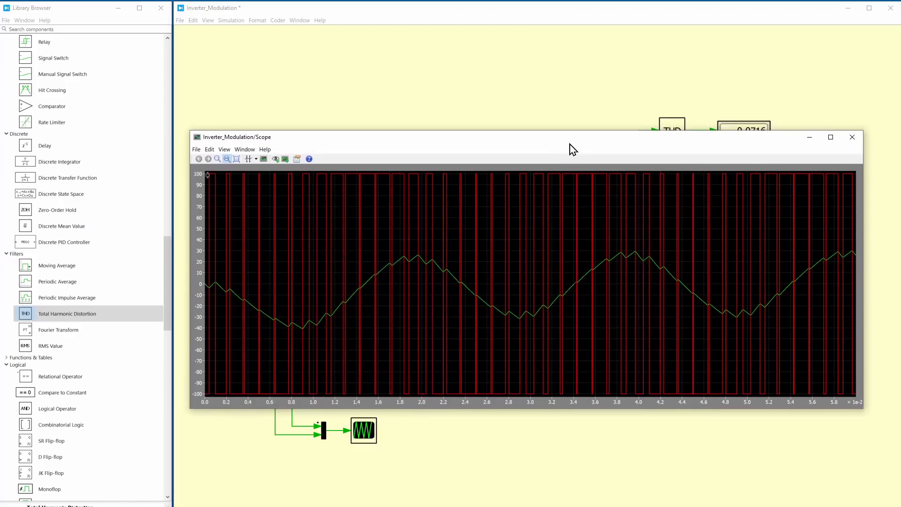
{"action": "left_click", "coordinate": [536, 80]}
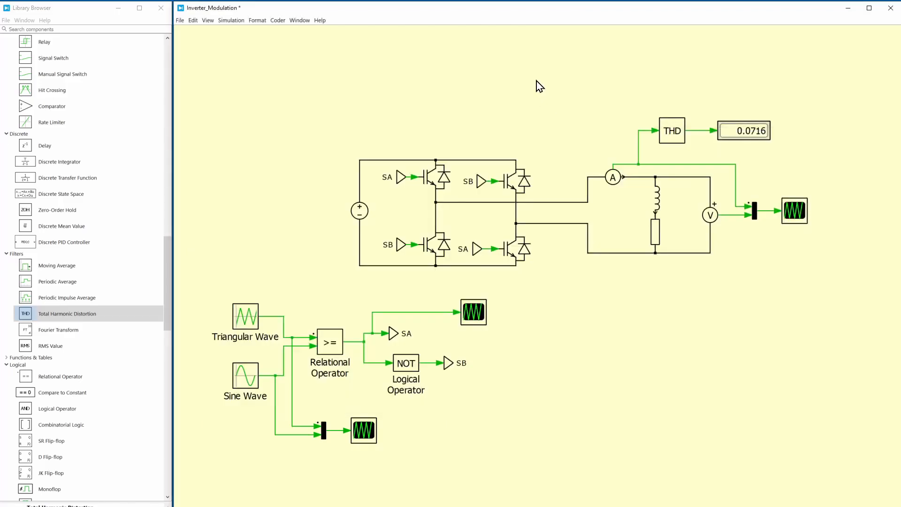
Move the whole power circuit with its load, meters, THD block and scope up, away from the modulation blocks
{"action": "left_click_drag", "start_coordinate": [311, 98], "coordinate": [838, 267]}
{"action": "left_click_drag", "start_coordinate": [793, 213], "coordinate": [795, 133]}
{"action": "left_click", "coordinate": [734, 241]}
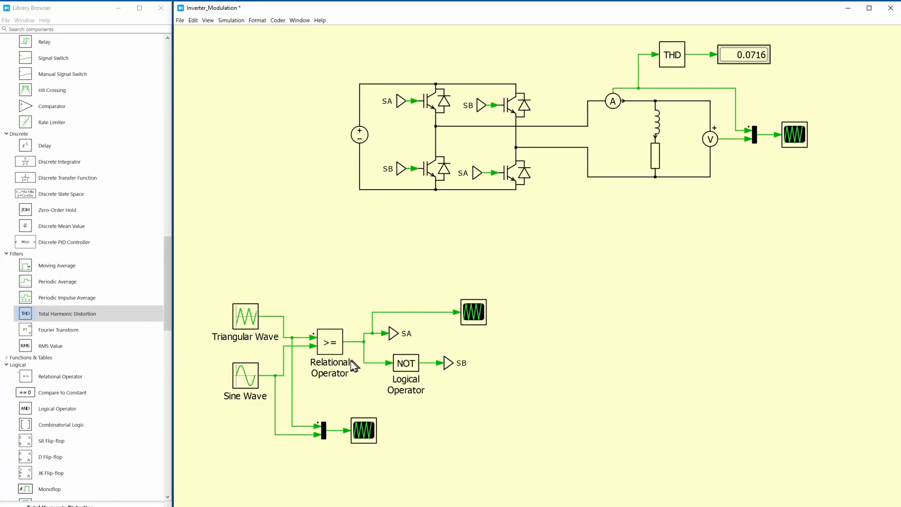
Hide the name labels of the Triangular Wave, Sine Wave, Relational Operator and Logical Operator blocks
{"action": "left_click", "coordinate": [242, 325]}
{"action": "left_click", "coordinate": [245, 383], "text": "shift"}
{"action": "left_click", "coordinate": [327, 352], "text": "shift"}
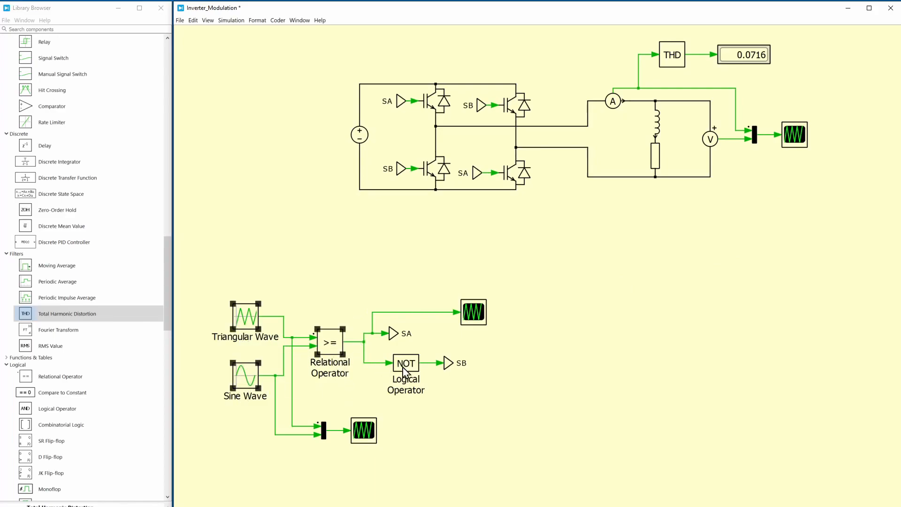
{"action": "right_click", "coordinate": [409, 365]}
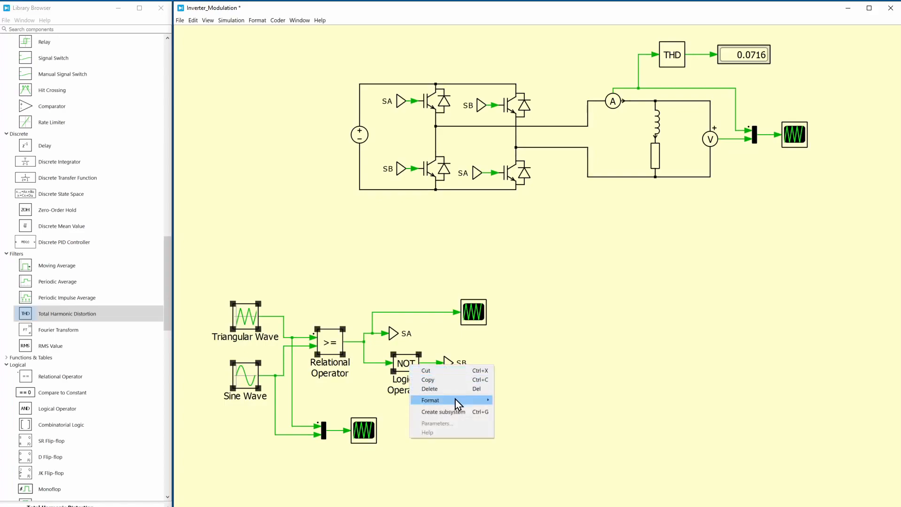
{"action": "mouse_move", "coordinate": [486, 401]}
{"action": "left_click", "coordinate": [509, 431]}
{"action": "left_click", "coordinate": [386, 382]}
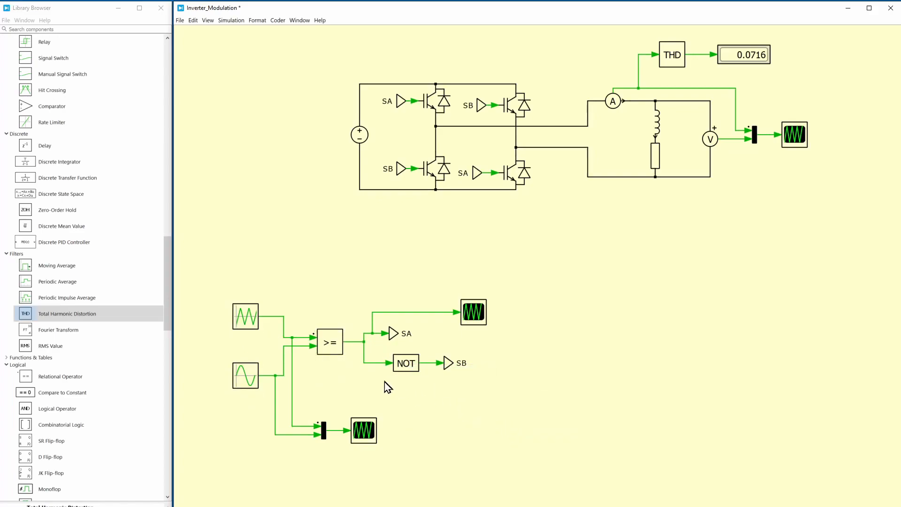
Move the modulation scope and its signal multiplexer up, closer to the Relational Operator and NOT blocks
{"action": "left_click_drag", "start_coordinate": [323, 402], "coordinate": [365, 438]}
{"action": "left_click_drag", "start_coordinate": [364, 431], "coordinate": [369, 393]}
{"action": "left_click", "coordinate": [407, 408]}
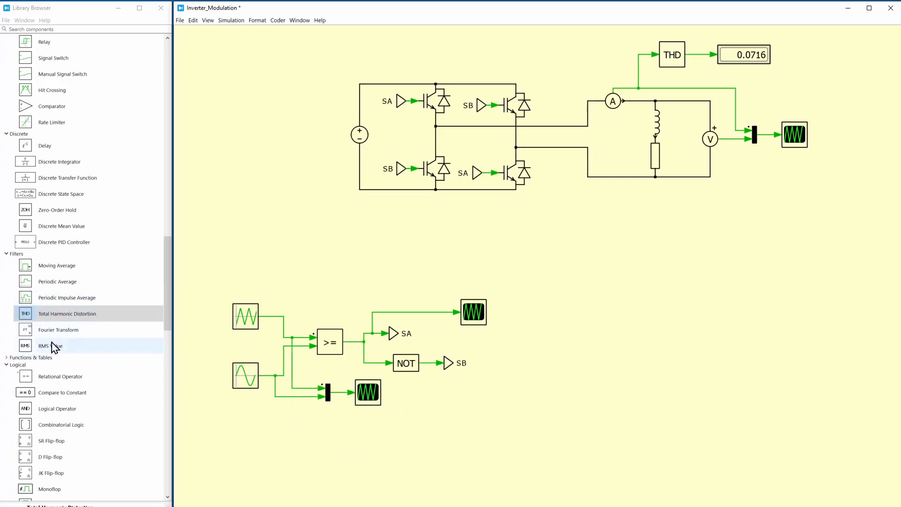
Browse the component library and expand the Modulators category to examine the available PWM blocks
{"action": "scroll", "coordinate": [90, 264], "scroll_direction": "down", "scroll_amount": 6}
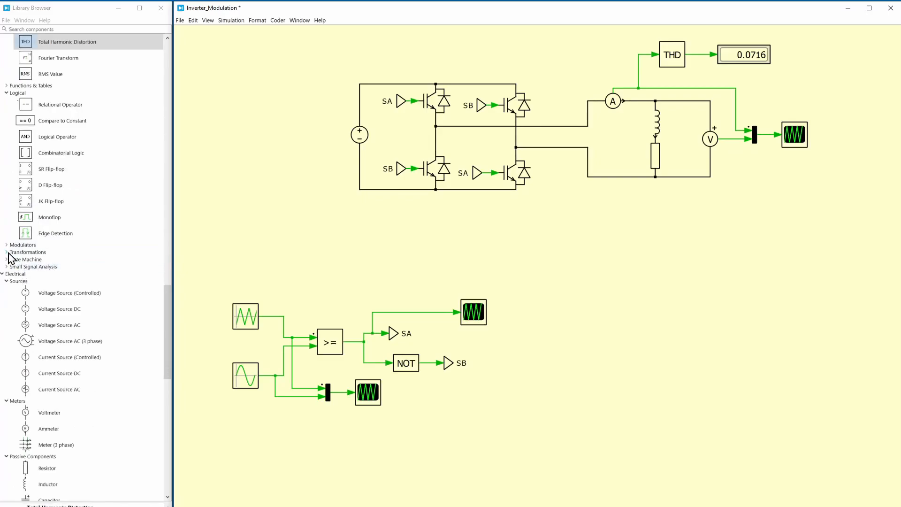
{"action": "scroll", "coordinate": [52, 227], "scroll_direction": "up", "scroll_amount": 5}
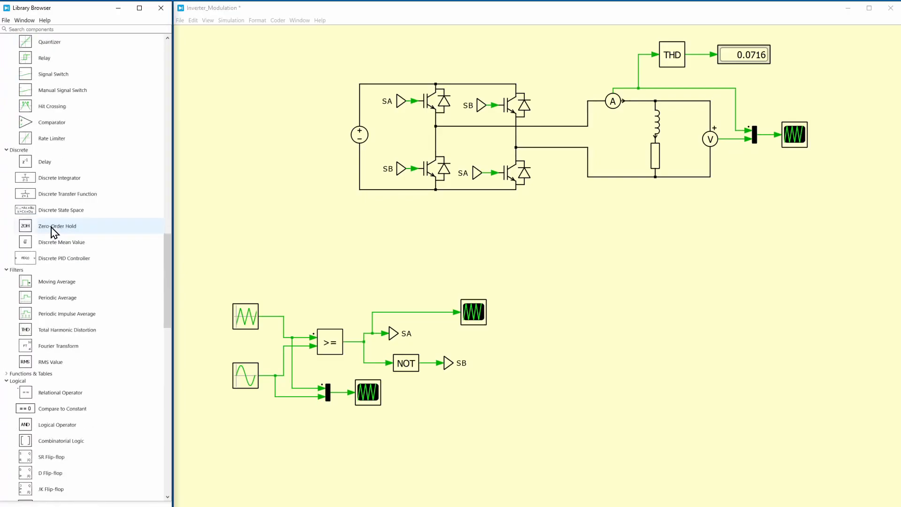
{"action": "scroll", "coordinate": [52, 227], "scroll_direction": "down", "scroll_amount": 2}
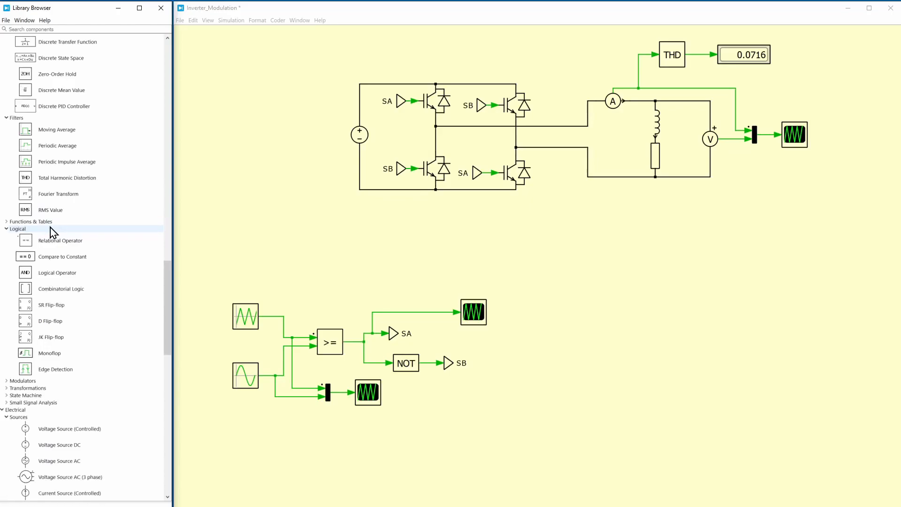
{"action": "scroll", "coordinate": [50, 227], "scroll_direction": "down", "scroll_amount": 2}
{"action": "double_click", "coordinate": [24, 301]}
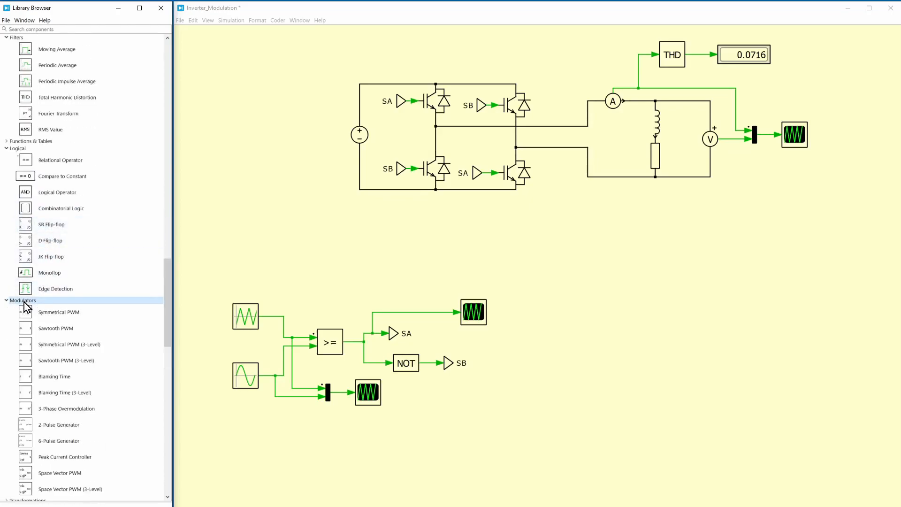
{"action": "scroll", "coordinate": [26, 305], "scroll_direction": "down", "scroll_amount": 3}
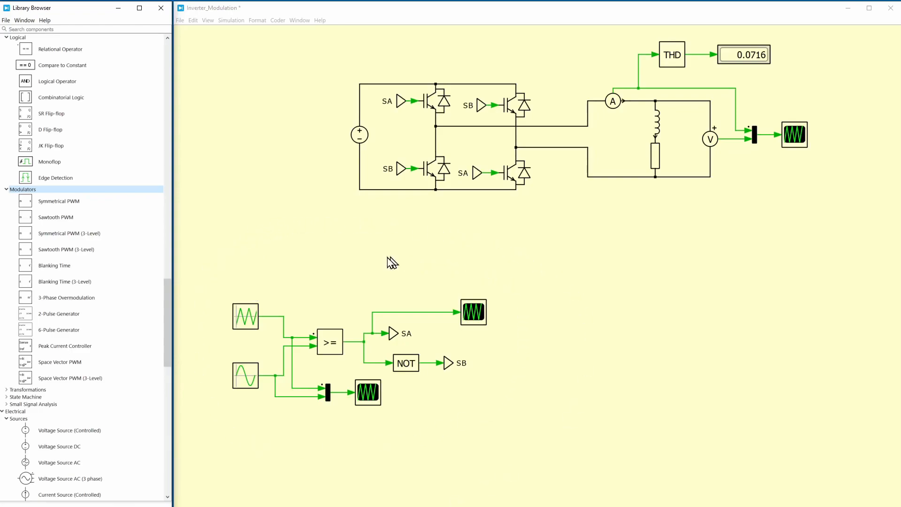
{"action": "left_click", "coordinate": [269, 256]}
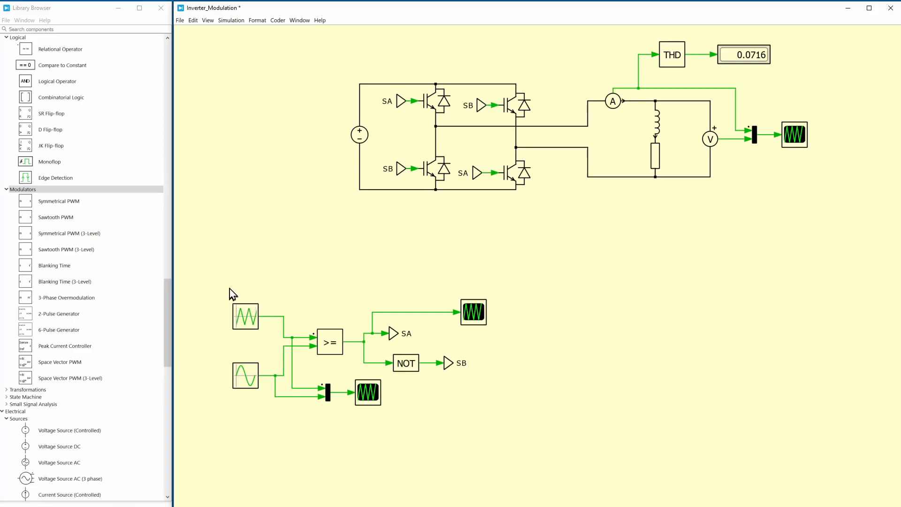
Move the modulation blocks up and copy the whole power circuit with its load, meters, THD block and scope below the original
{"action": "left_click_drag", "start_coordinate": [220, 275], "coordinate": [459, 392]}
{"action": "left_click", "coordinate": [294, 280]}
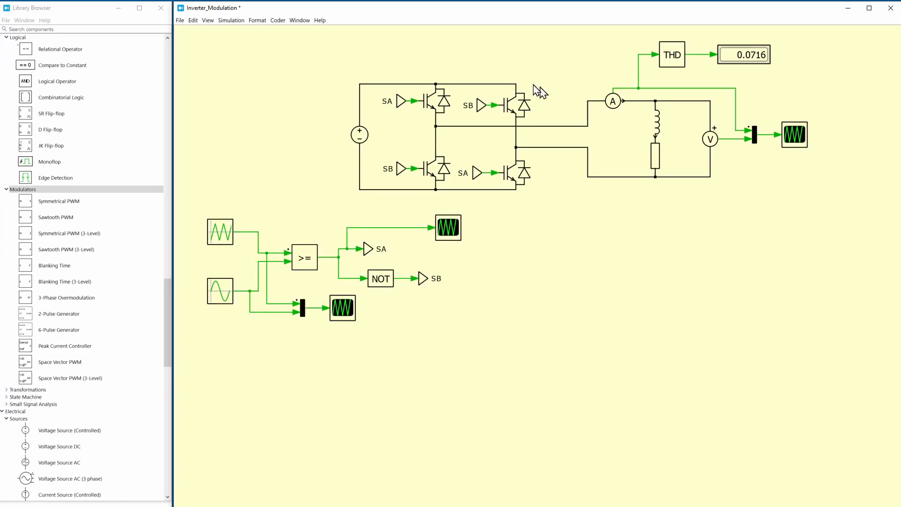
{"action": "left_click_drag", "start_coordinate": [347, 29], "coordinate": [851, 190]}
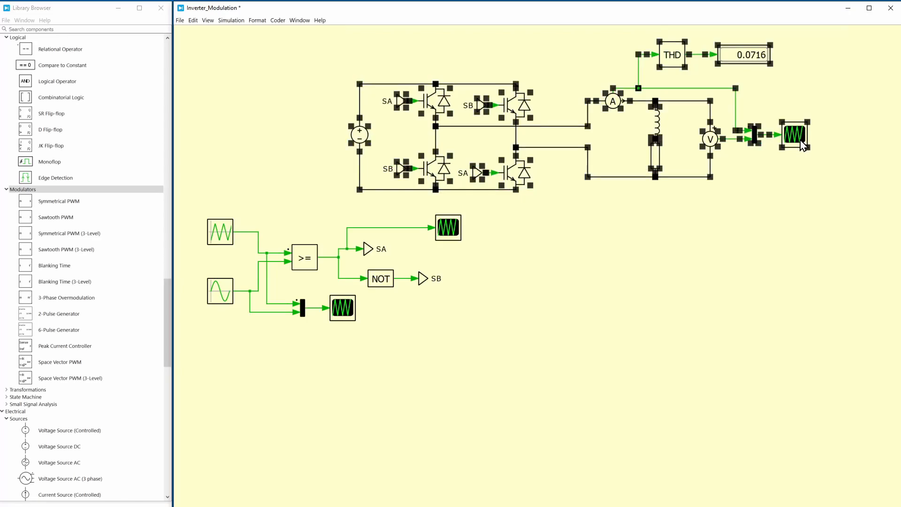
{"action": "left_click_drag", "start_coordinate": [794, 136], "coordinate": [798, 425]}
{"action": "left_click", "coordinate": [827, 298]}
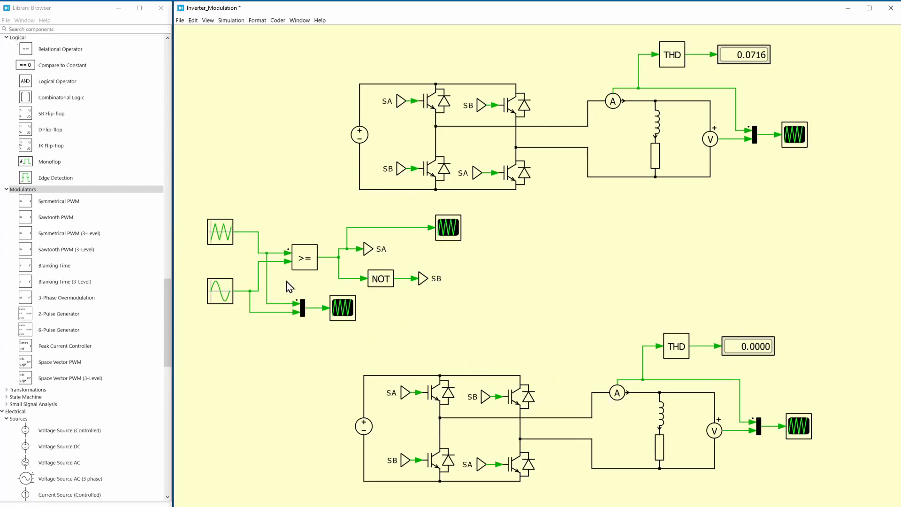
Copy the triangular and sine wave generators beside the lower power circuit and set the copied sine wave's phase to [0 180] degrees
{"action": "left_click_drag", "start_coordinate": [217, 182], "coordinate": [217, 483]}
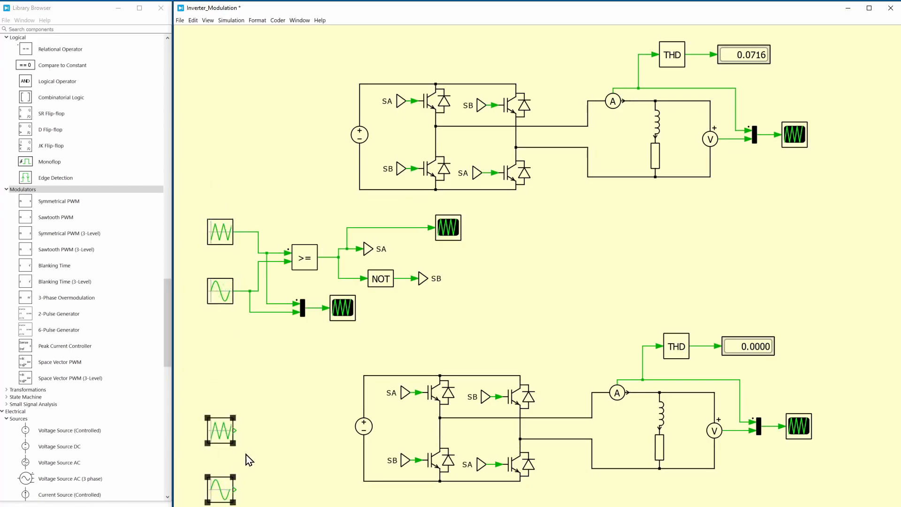
{"action": "left_click", "coordinate": [249, 381]}
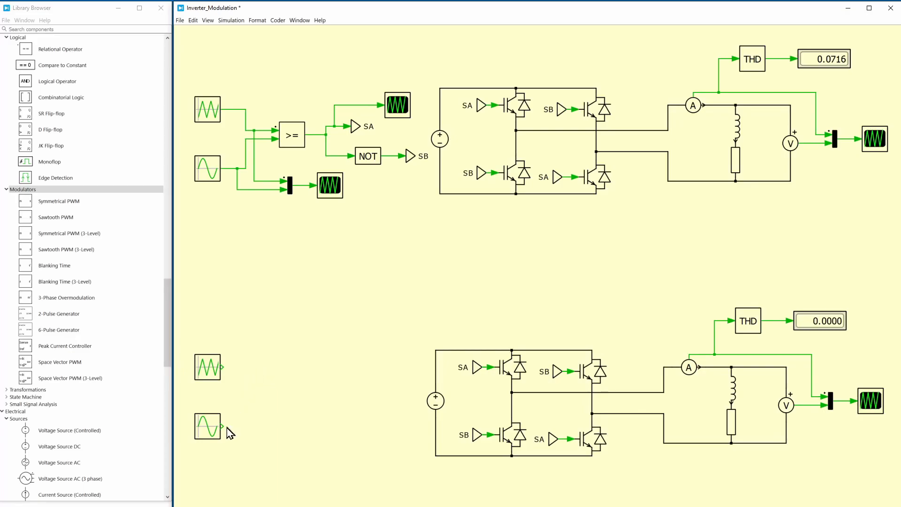
{"action": "double_click", "coordinate": [212, 430]}
{"action": "double_click", "coordinate": [493, 257]}
{"action": "type", "text": "0.9"}
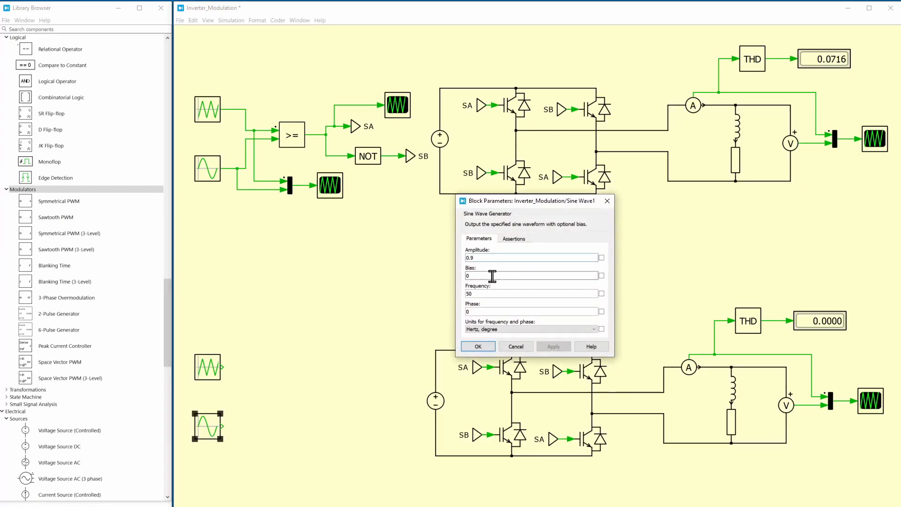
{"action": "left_click", "coordinate": [550, 311]}
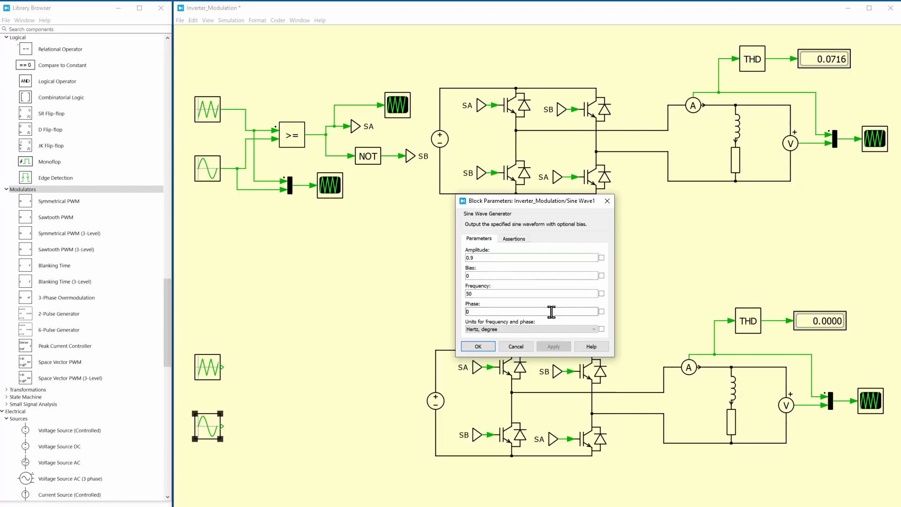
{"action": "type", "text": "[0 180"}
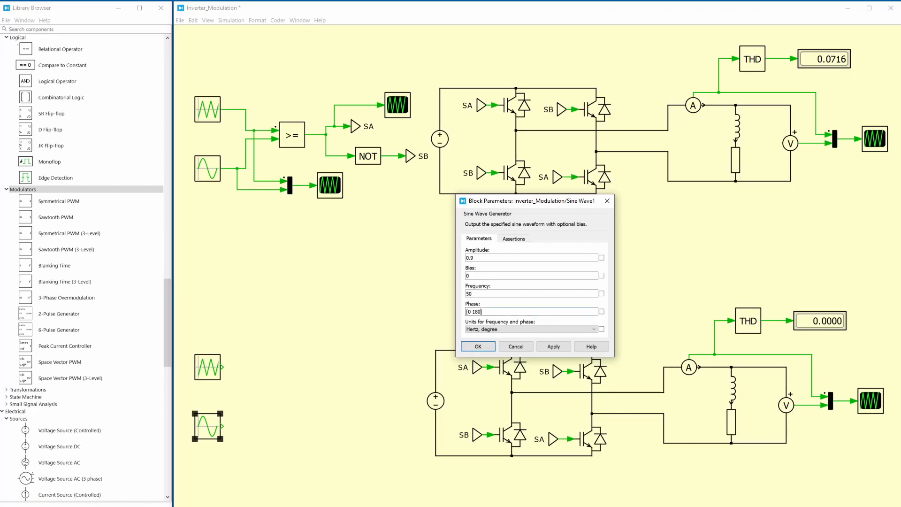
{"action": "key", "text": "Return"}
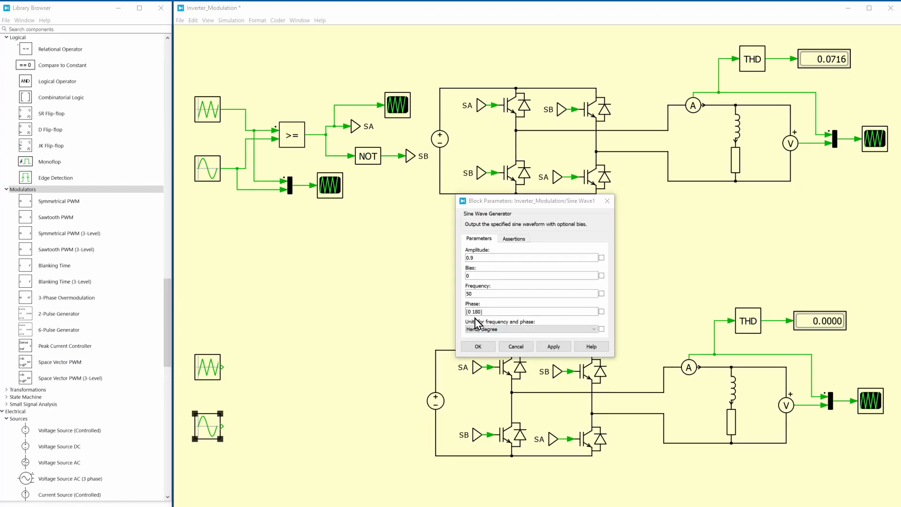
{"action": "left_click", "coordinate": [478, 347]}
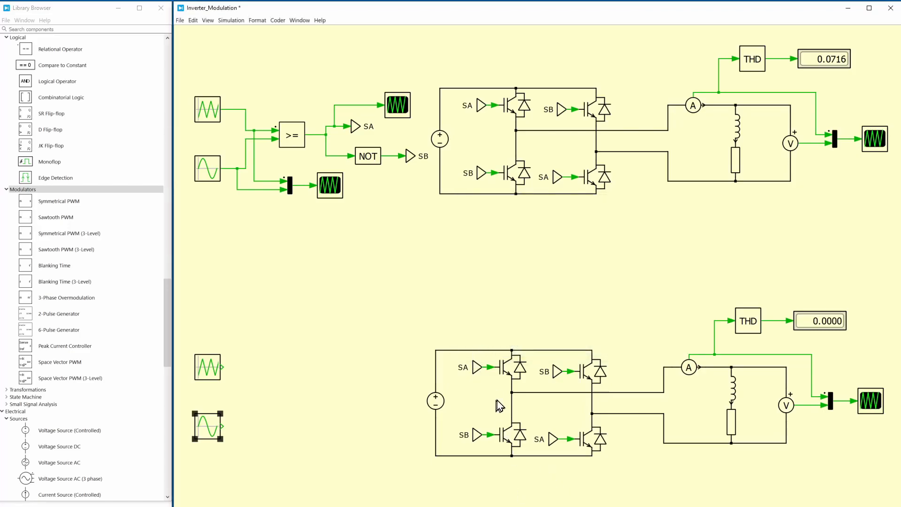
Copy the >= Relational Operator beside the new generators and feed it the copied triangular wave
{"action": "left_click", "coordinate": [331, 259]}
{"action": "left_click", "coordinate": [291, 141]}
{"action": "left_click_drag", "start_coordinate": [292, 140], "coordinate": [295, 366]}
{"action": "left_click_drag", "start_coordinate": [222, 367], "coordinate": [277, 367]}
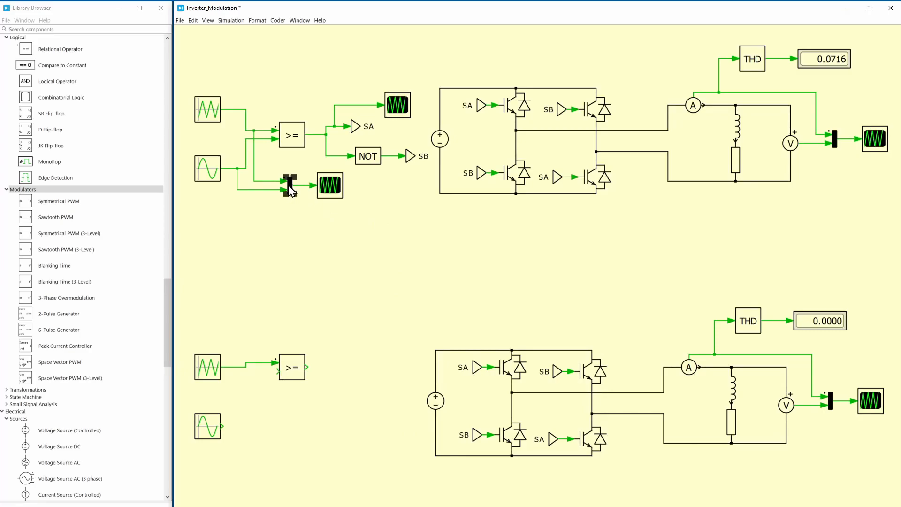
Add a Signal Demultiplexer with 2 outputs beside the copied sine wave and connect the sine output to it
{"action": "left_click", "coordinate": [328, 218]}
{"action": "scroll", "coordinate": [143, 223], "scroll_direction": "up", "scroll_amount": 15}
{"action": "scroll", "coordinate": [105, 210], "scroll_direction": "up", "scroll_amount": 10}
{"action": "left_click_drag", "start_coordinate": [52, 129], "coordinate": [255, 426]}
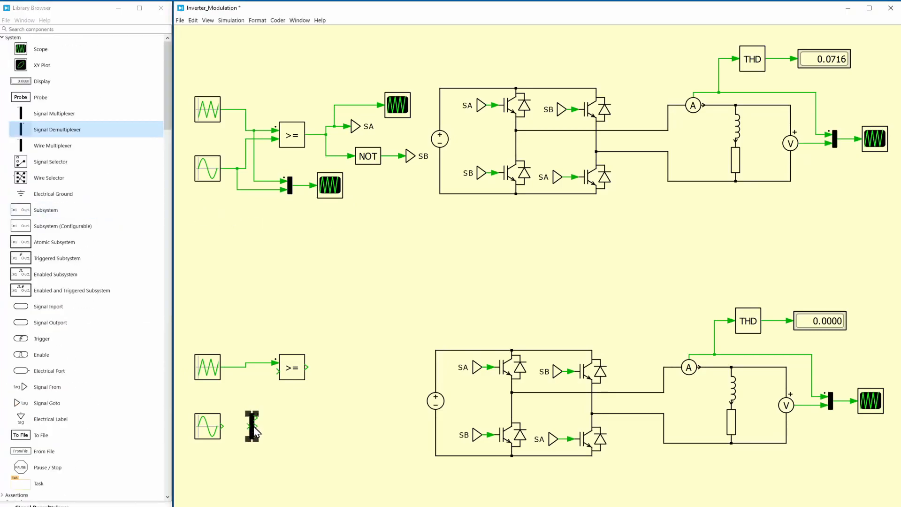
{"action": "double_click", "coordinate": [254, 426]}
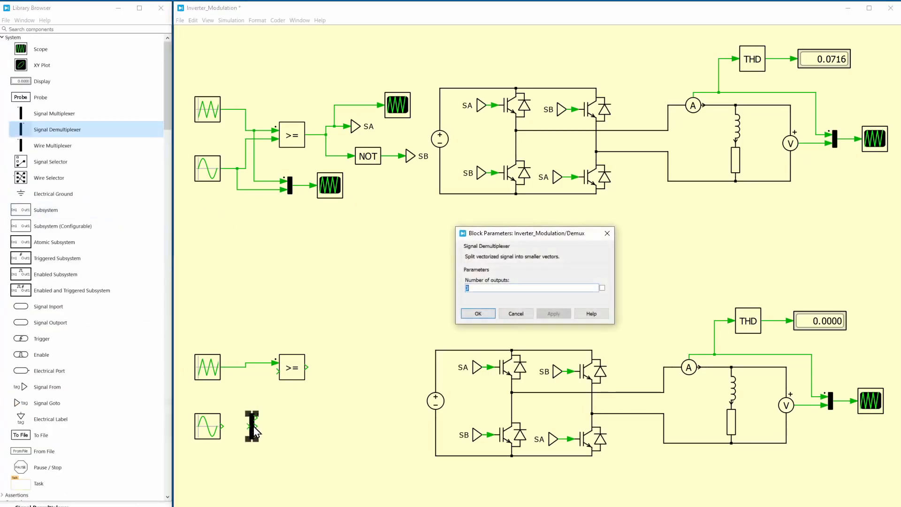
{"action": "left_click", "coordinate": [479, 313]}
{"action": "left_click_drag", "start_coordinate": [222, 426], "coordinate": [249, 426]}
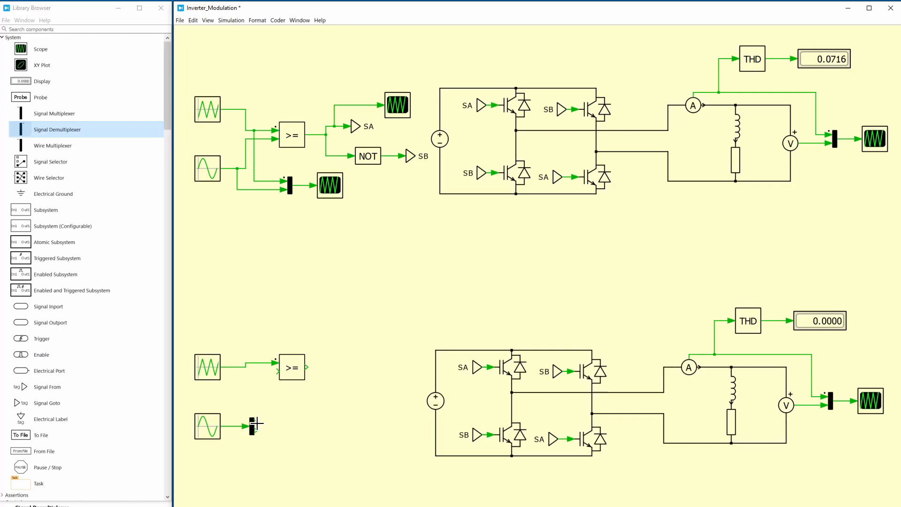
Wire the demultiplexer's first output to the Relational Operator and copy that operator below, fed by the triangular wave and the second output
{"action": "left_click_drag", "start_coordinate": [256, 423], "coordinate": [291, 373]}
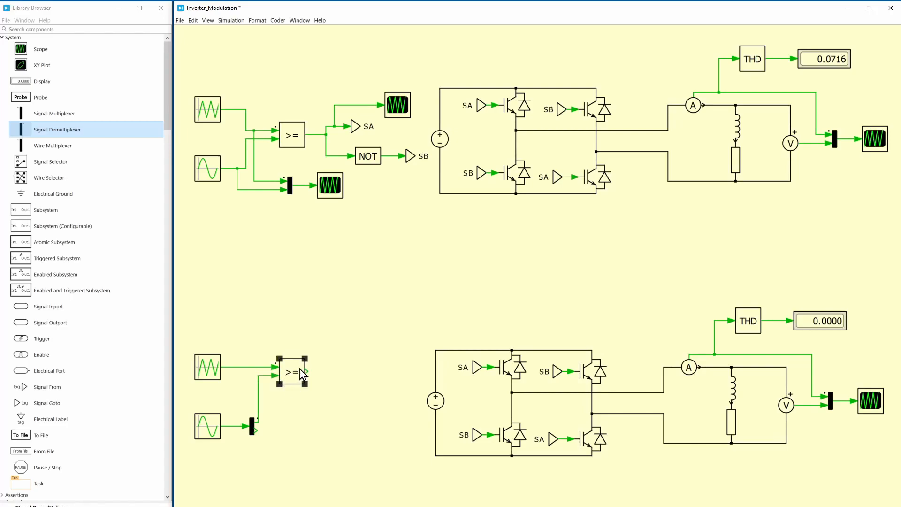
{"action": "mouse_move", "coordinate": [299, 379]}
{"action": "left_mouse_down"}
{"action": "mouse_move", "coordinate": [301, 501]}
{"action": "mouse_move", "coordinate": [306, 463]}
{"action": "mouse_move", "coordinate": [281, 445]}
{"action": "mouse_move", "coordinate": [251, 367]}
{"action": "mouse_move", "coordinate": [233, 379]}
{"action": "left_mouse_up"}
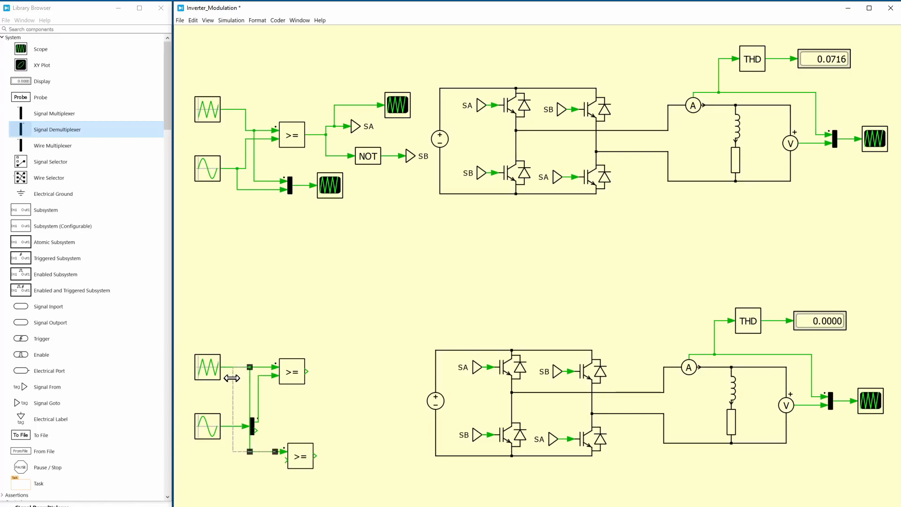
{"action": "left_click_drag", "start_coordinate": [255, 427], "coordinate": [285, 460]}
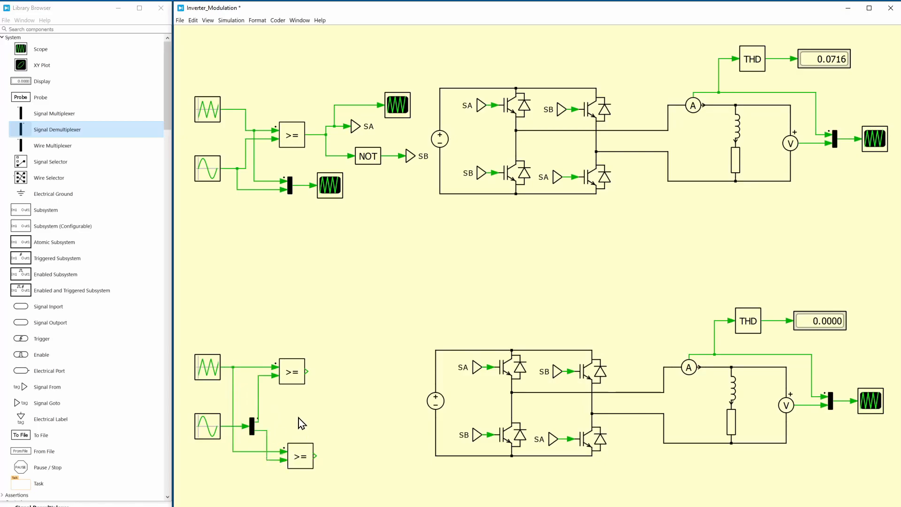
Copy the SA Goto, NOT and SB Goto blocks into the lower modulation circuit and connect the upper comparator to the copied SA Goto
{"action": "left_click", "coordinate": [356, 126]}
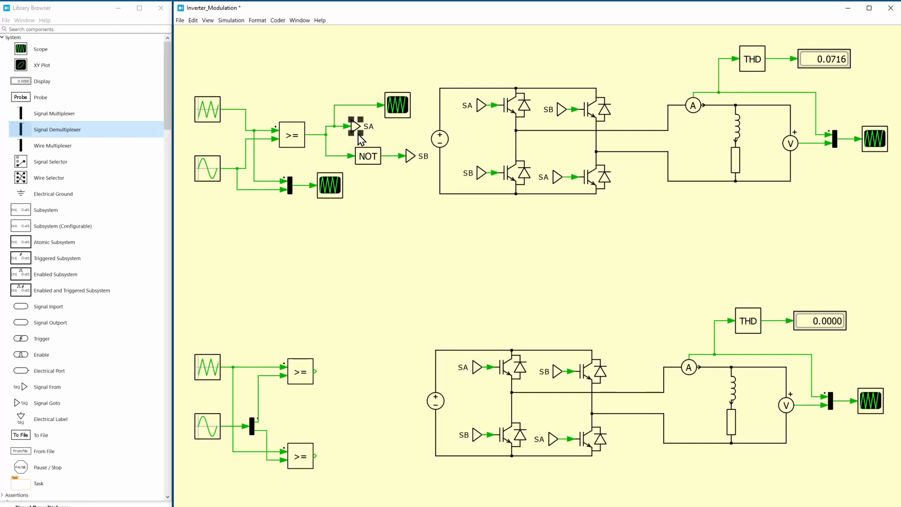
{"action": "left_click", "coordinate": [370, 156], "text": "shift"}
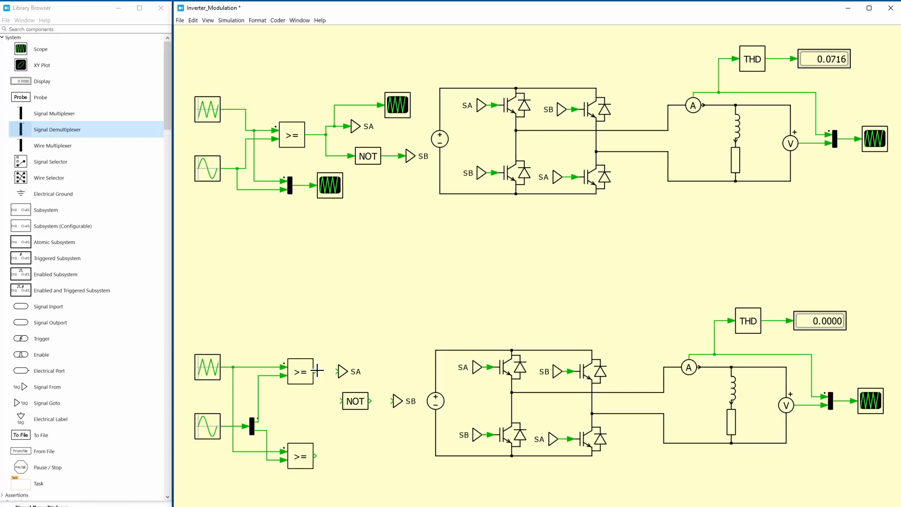
{"action": "left_click_drag", "start_coordinate": [317, 371], "coordinate": [338, 372]}
Tag the upper comparator's Goto and the first leg's upper gate S1, and route its NOT-inverted signal to the lower gate with tag S4
{"action": "double_click", "coordinate": [345, 373]}
{"action": "type", "text": "S1"}
{"action": "key", "text": "Return"}
{"action": "double_click", "coordinate": [474, 368]}
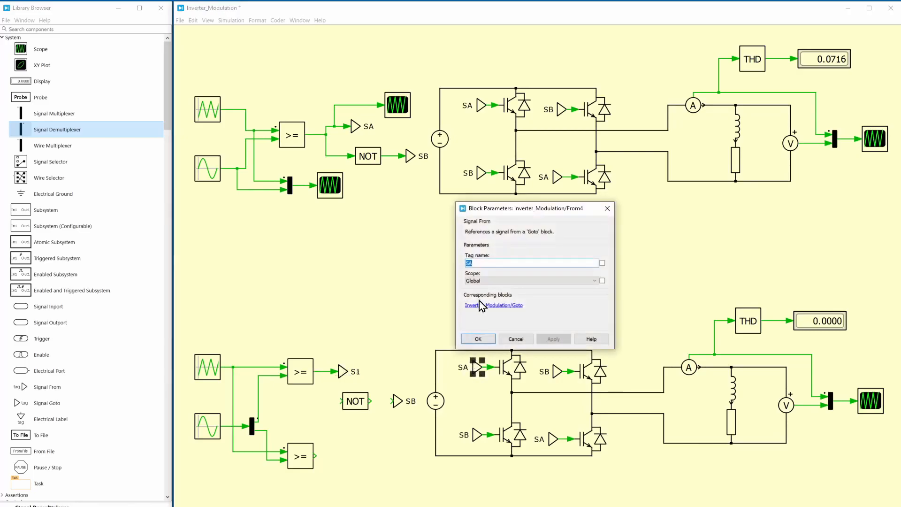
{"action": "type", "text": "S1"}
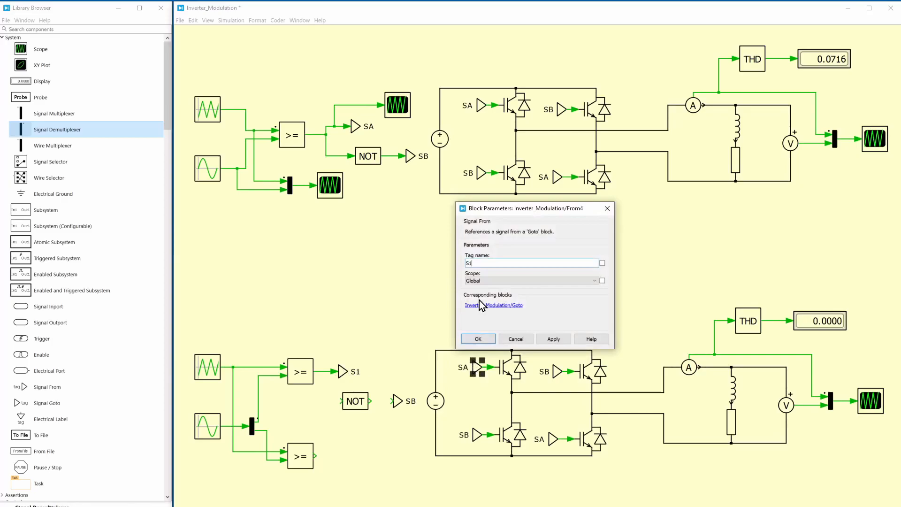
{"action": "left_click", "coordinate": [478, 339]}
{"action": "mouse_move", "coordinate": [355, 403]}
{"action": "left_mouse_down"}
{"action": "mouse_move", "coordinate": [331, 394]}
{"action": "mouse_move", "coordinate": [322, 371]}
{"action": "left_mouse_up"}
{"action": "left_click", "coordinate": [353, 327]}
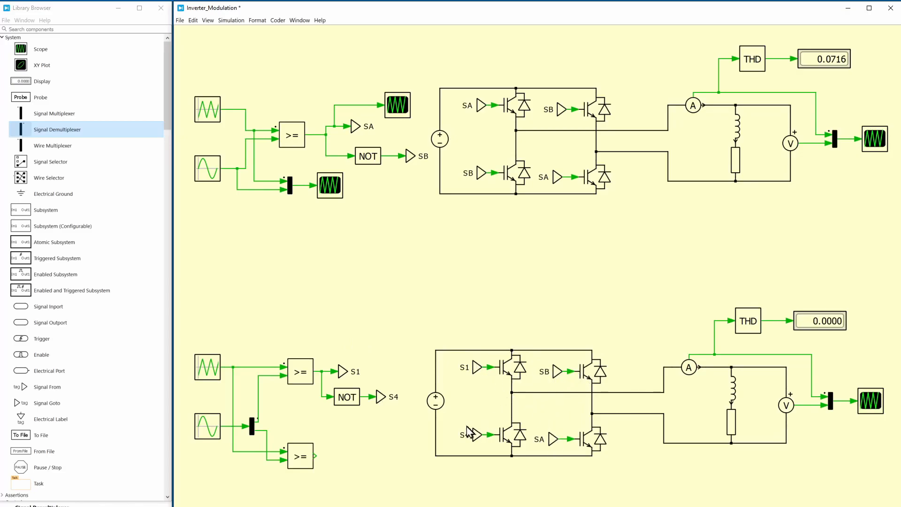
Copy the S1 Goto, NOT and S4 Goto blocks beside the lower comparator and connect its output to the copied S1 Goto
{"action": "left_click_drag", "start_coordinate": [336, 358], "coordinate": [386, 476]}
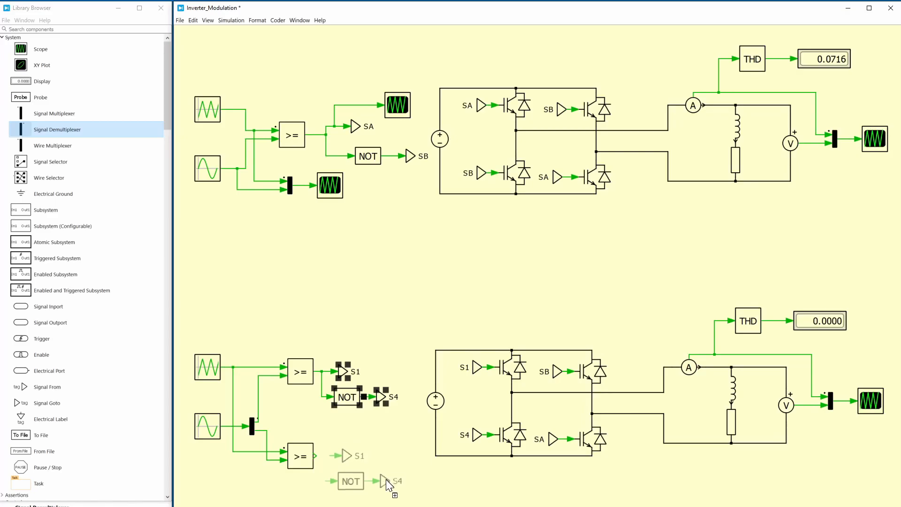
{"action": "double_click", "coordinate": [348, 456]}
{"action": "left_click_drag", "start_coordinate": [317, 456], "coordinate": [343, 456]}
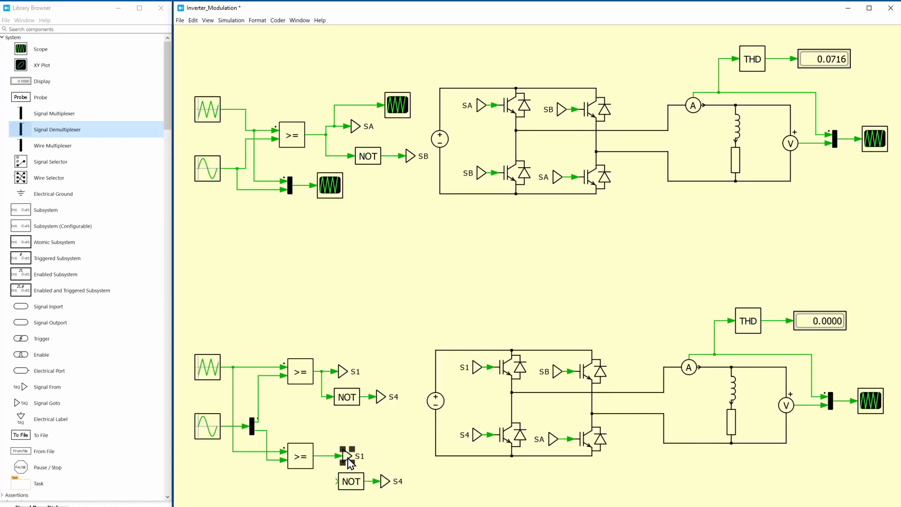
Set the tag of the lower comparator's direct Goto and of the second leg's upper gate signal to S3
{"action": "double_click", "coordinate": [348, 458]}
{"action": "type", "text": "S"}
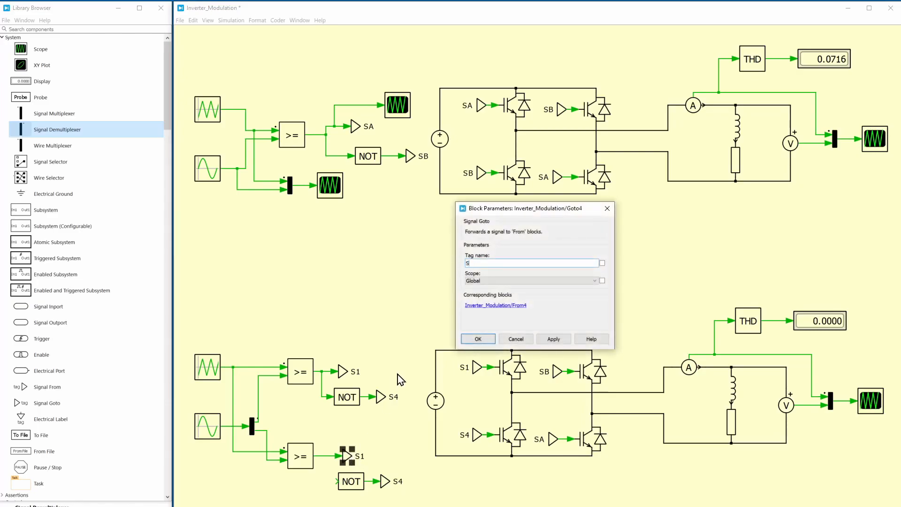
{"action": "type", "text": "3"}
{"action": "left_click", "coordinate": [474, 341]}
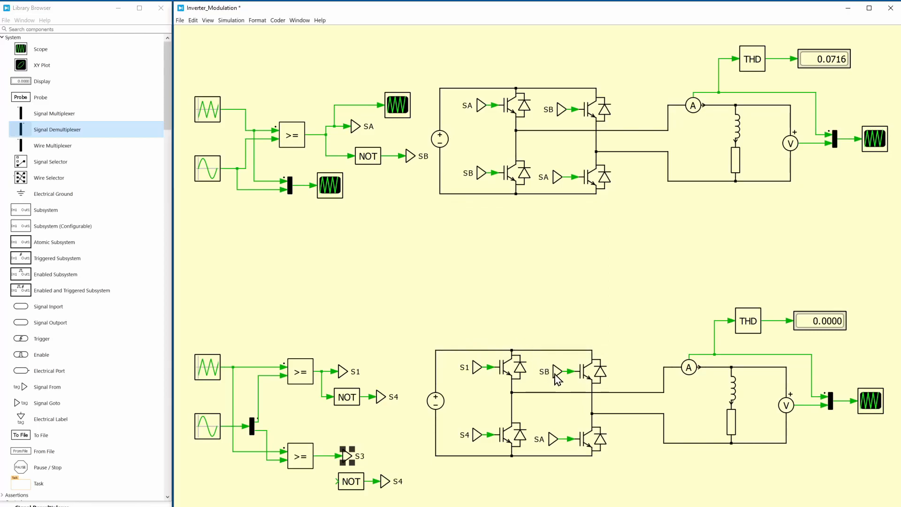
{"action": "double_click", "coordinate": [555, 371]}
{"action": "type", "text": "S3"}
Set the tag of the Goto after the second NOT block and of the second leg's lower gate signal to S2
{"action": "double_click", "coordinate": [384, 479]}
{"action": "type", "text": "S2"}
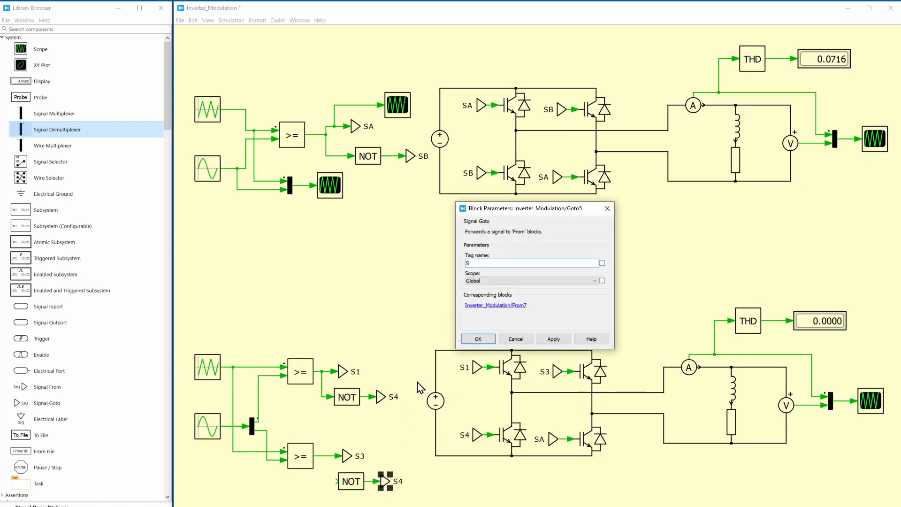
{"action": "left_click", "coordinate": [477, 338]}
{"action": "double_click", "coordinate": [554, 439]}
{"action": "type", "text": "S2"}
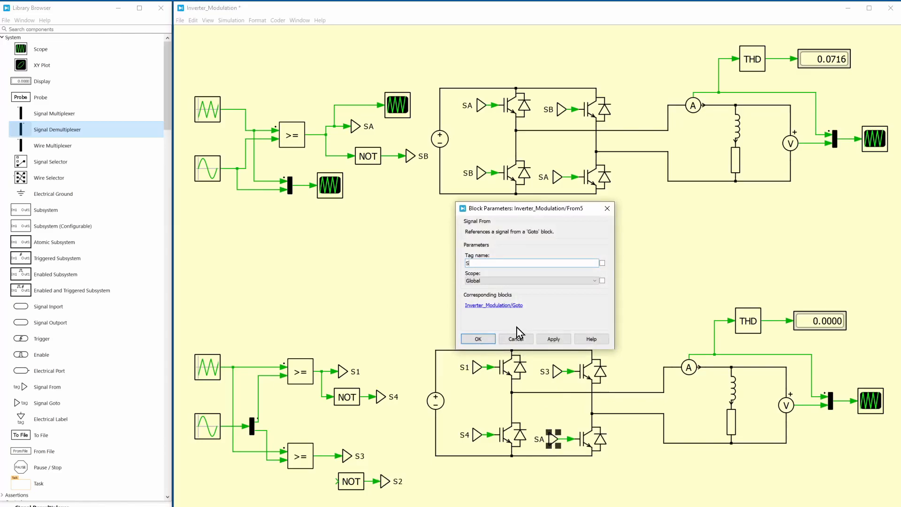
{"action": "left_click", "coordinate": [478, 339]}
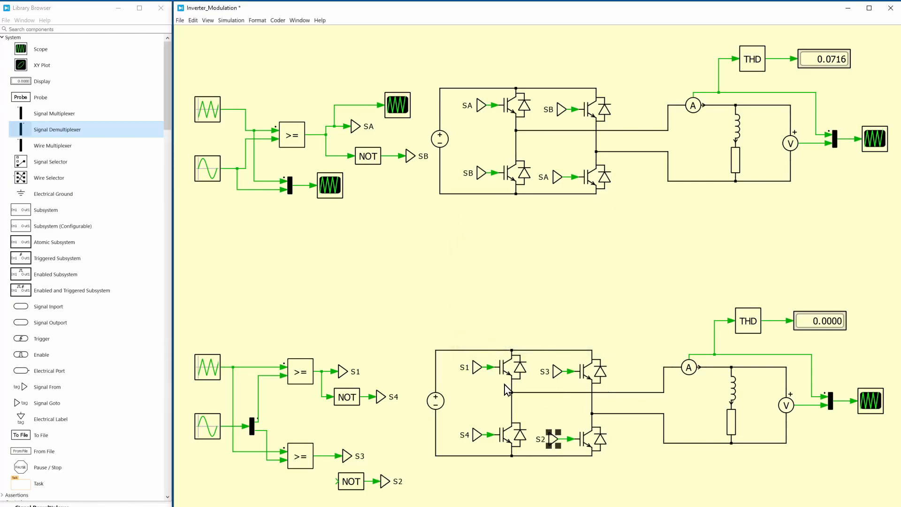
{"action": "left_click", "coordinate": [505, 308]}
{"action": "left_click", "coordinate": [482, 106]}
{"action": "left_click", "coordinate": [554, 175]}
{"action": "left_click", "coordinate": [475, 367]}
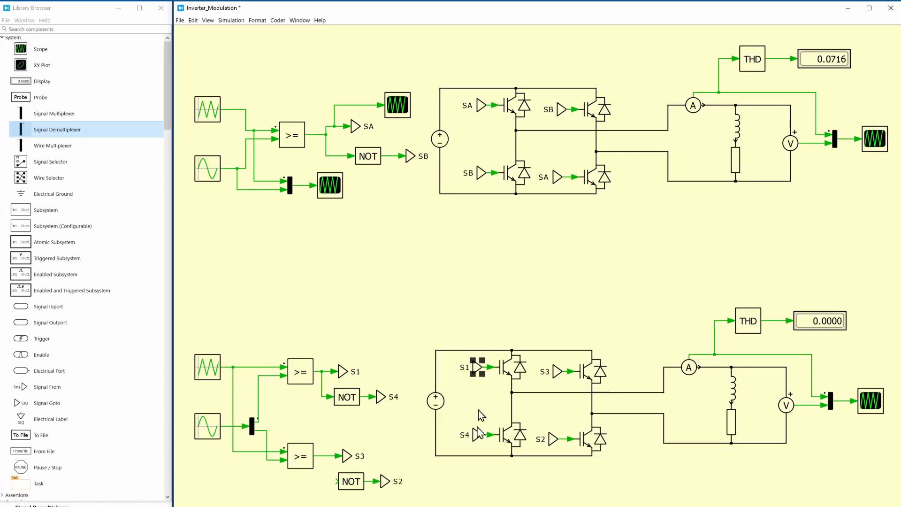
Connect the lower comparator's output to the second NOT block feeding S2 and run the simulation
{"action": "left_click", "coordinate": [488, 310]}
{"action": "left_click_drag", "start_coordinate": [337, 481], "coordinate": [322, 462]}
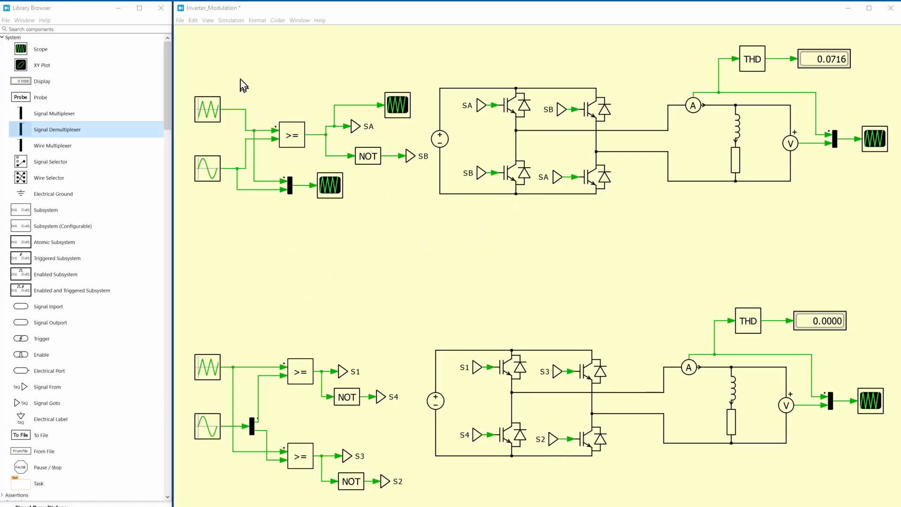
{"action": "left_click", "coordinate": [224, 23]}
{"action": "left_click", "coordinate": [230, 29]}
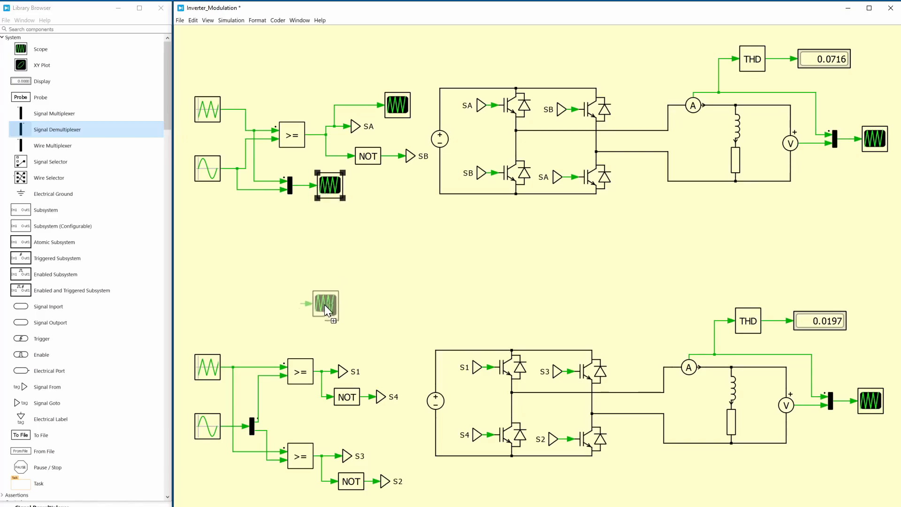
Copy the original carrier scope and its multiplexer above the lower triangular generator, and wire the lower carrier and sine source into the multiplexer
{"action": "left_click_drag", "start_coordinate": [305, 314], "coordinate": [305, 315]}
{"action": "left_click", "coordinate": [290, 188]}
{"action": "left_click_drag", "start_coordinate": [291, 193], "coordinate": [271, 320]}
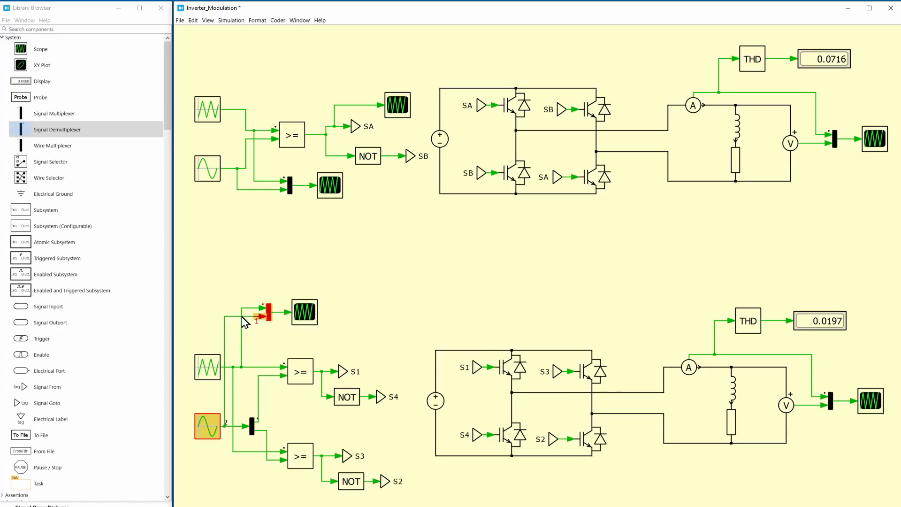
Delete the sine source's wire to the copied multiplexer and set the multiplexer's number of inputs to 3
{"action": "left_click", "coordinate": [232, 317]}
{"action": "key", "text": "Delete"}
{"action": "double_click", "coordinate": [270, 319]}
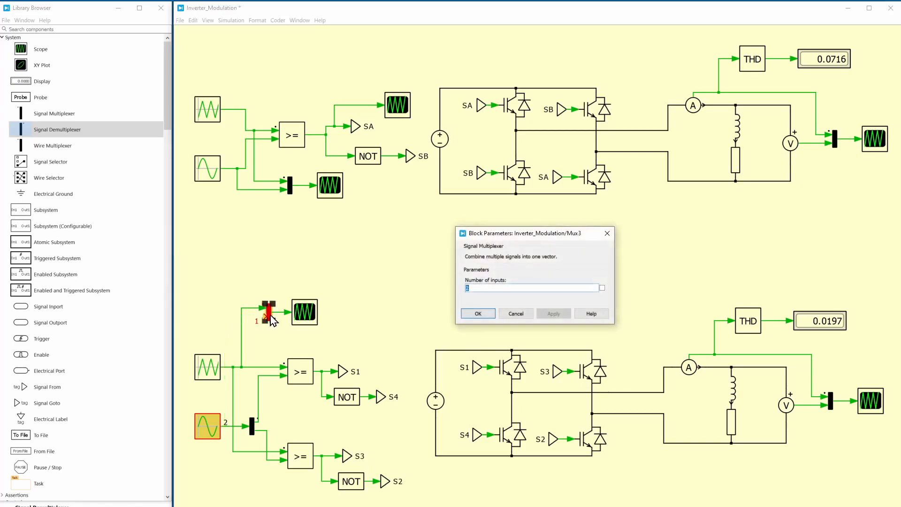
{"action": "type", "text": "3"}
{"action": "key", "text": "Return"}
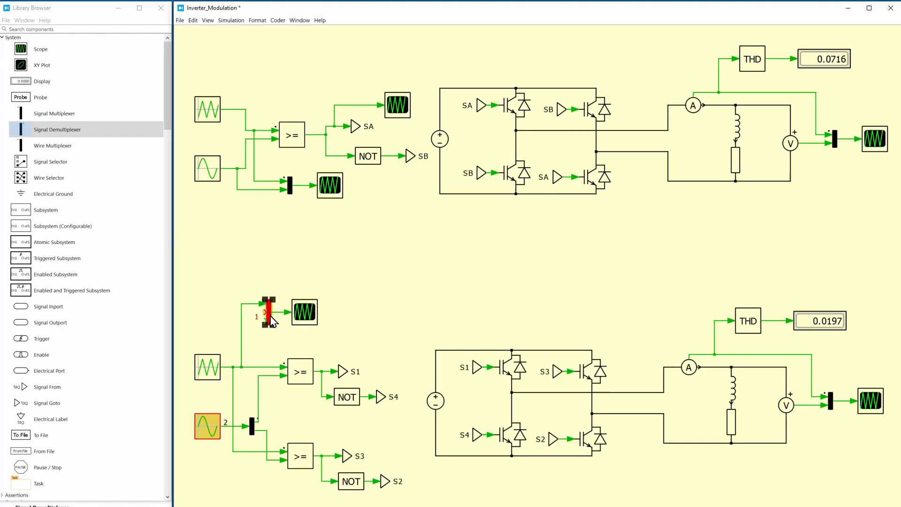
Shift the copied multiplexer and scope, wire both demultiplexed sine references into the multiplexer's free inputs, and rerun the simulation
{"action": "left_click", "coordinate": [282, 287]}
{"action": "left_click_drag", "start_coordinate": [270, 274], "coordinate": [303, 325]}
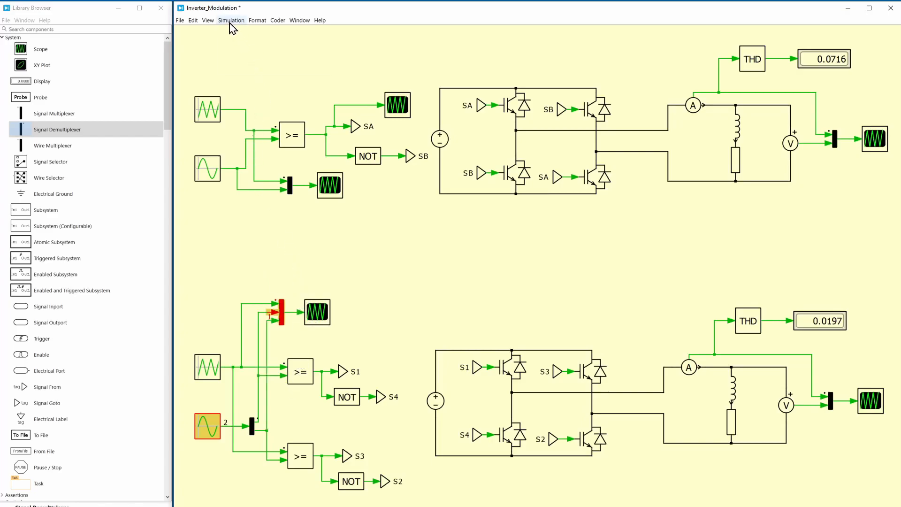
{"action": "left_click", "coordinate": [231, 20]}
{"action": "left_click", "coordinate": [238, 33]}
Examine the triangular carrier against the two sine references in the second inverter's modulation scope at full size
{"action": "double_click", "coordinate": [316, 311]}
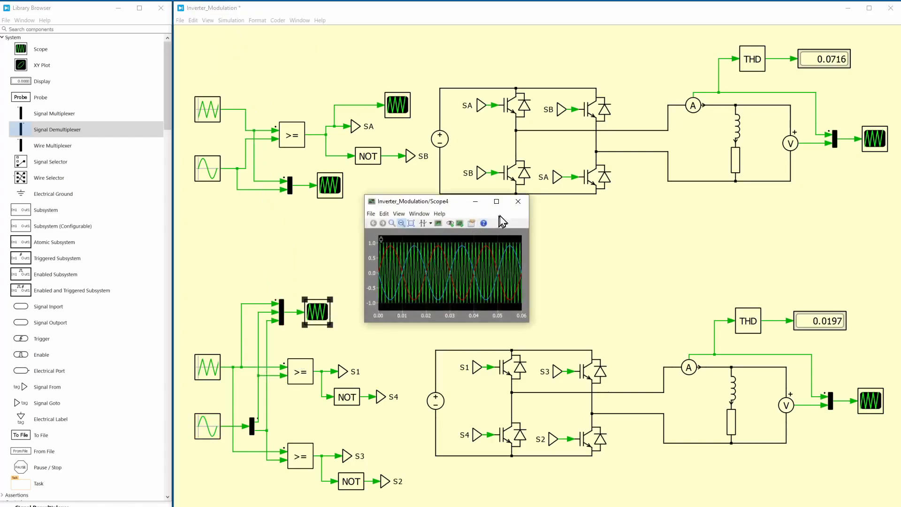
{"action": "left_click", "coordinate": [495, 202]}
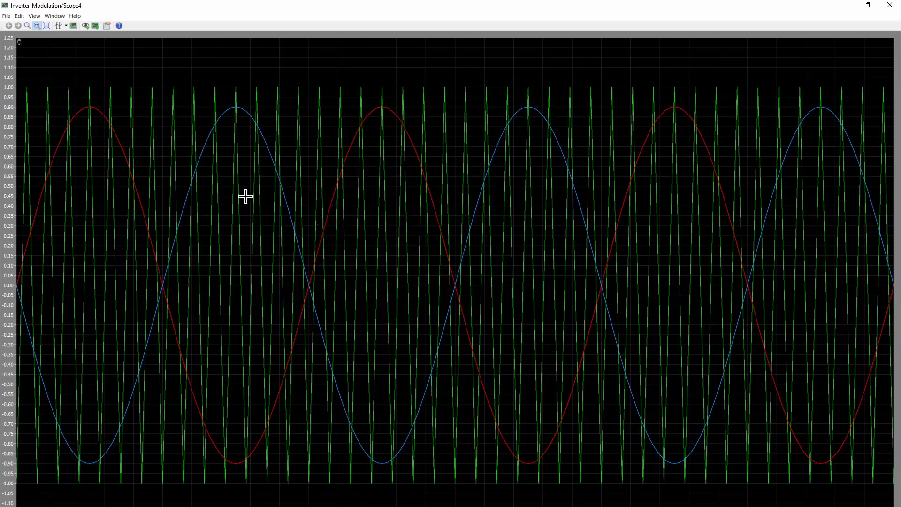
{"action": "scroll", "coordinate": [120, 176], "scroll_direction": "up", "scroll_amount": 2}
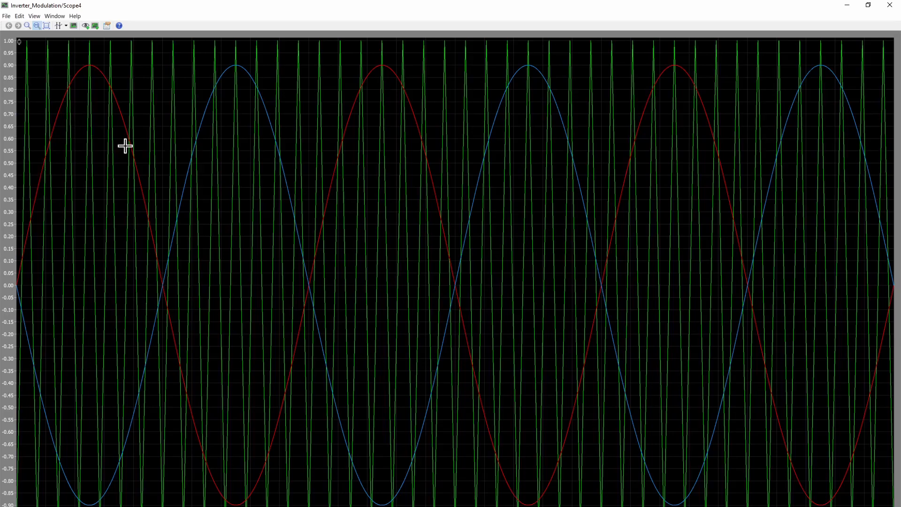
{"action": "left_click", "coordinate": [868, 5]}
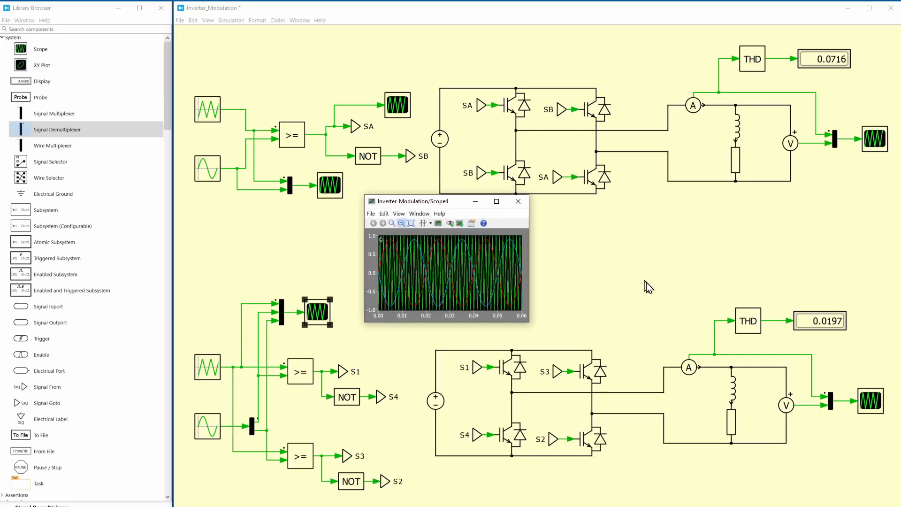
Examine the second inverter's output voltage and current waveforms in its load scope at full size
{"action": "double_click", "coordinate": [871, 403]}
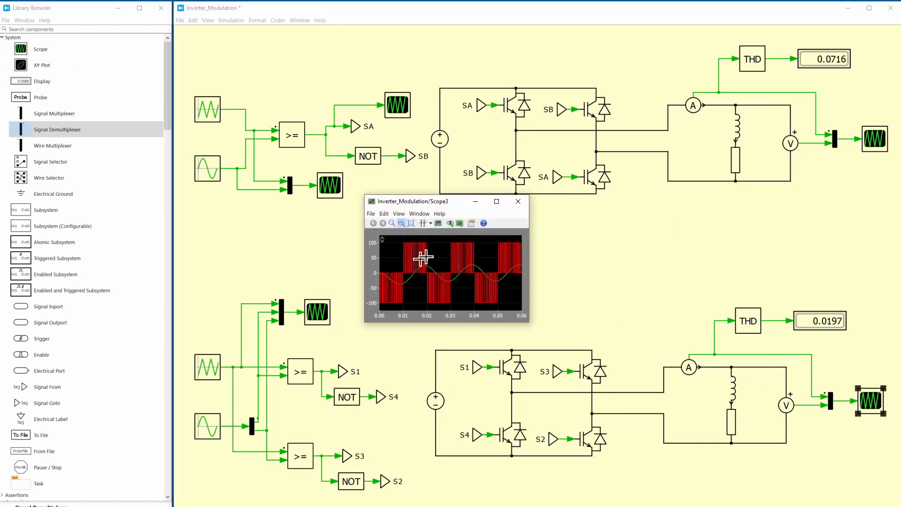
{"action": "left_click", "coordinate": [496, 201]}
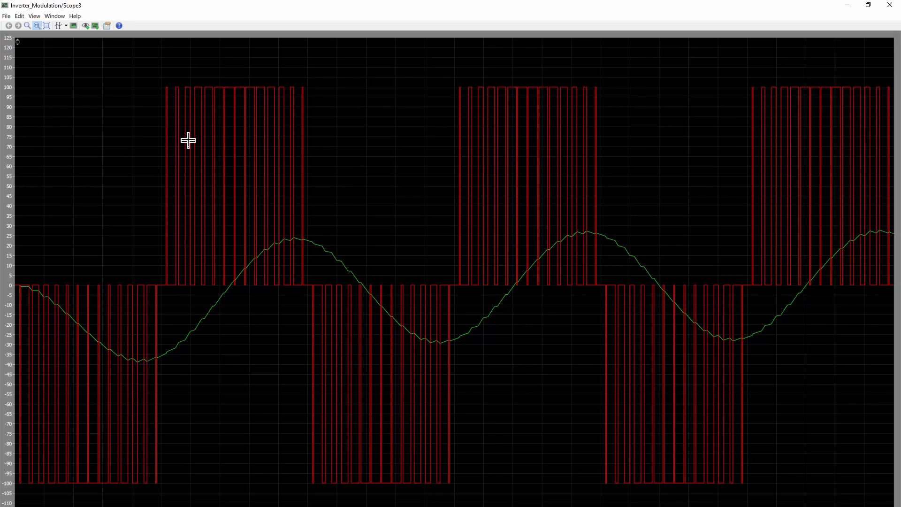
{"action": "left_click", "coordinate": [189, 94]}
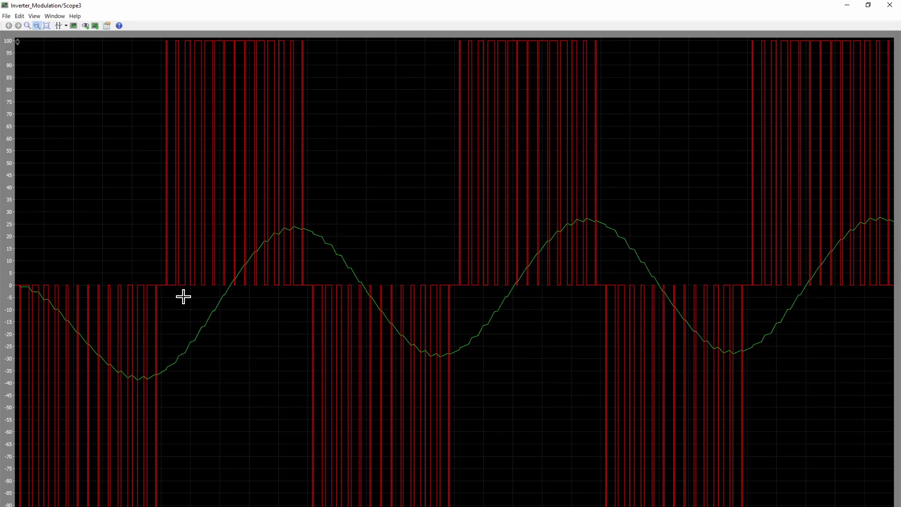
{"action": "left_click", "coordinate": [868, 5]}
Enlarge the second inverter's load scope and stack it below the original inverter's scope to compare their waveforms
{"action": "left_click_drag", "start_coordinate": [529, 264], "coordinate": [894, 269]}
{"action": "left_click_drag", "start_coordinate": [364, 270], "coordinate": [175, 271]}
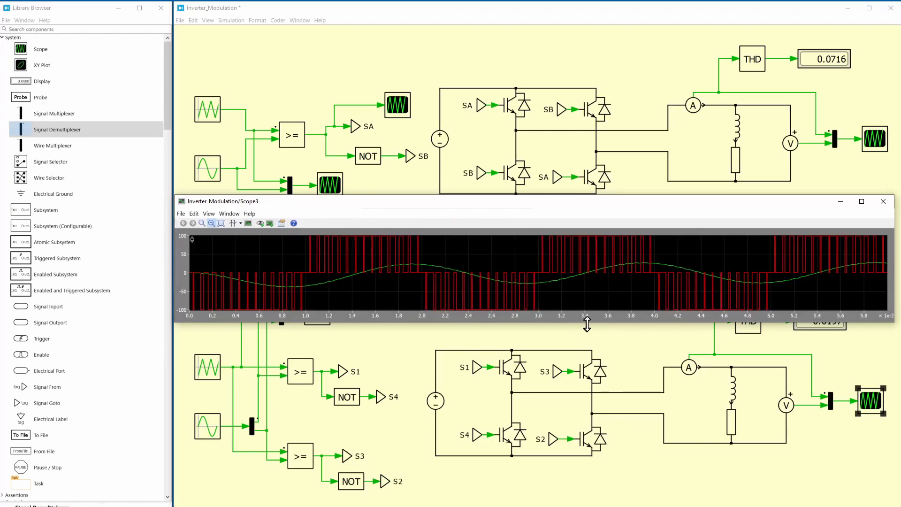
{"action": "left_click_drag", "start_coordinate": [587, 324], "coordinate": [591, 457]}
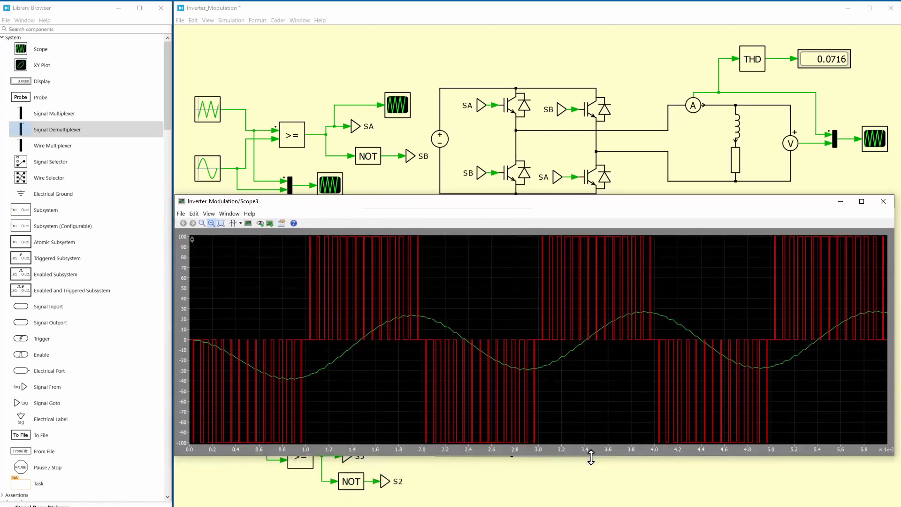
{"action": "left_click_drag", "start_coordinate": [615, 206], "coordinate": [623, 281]}
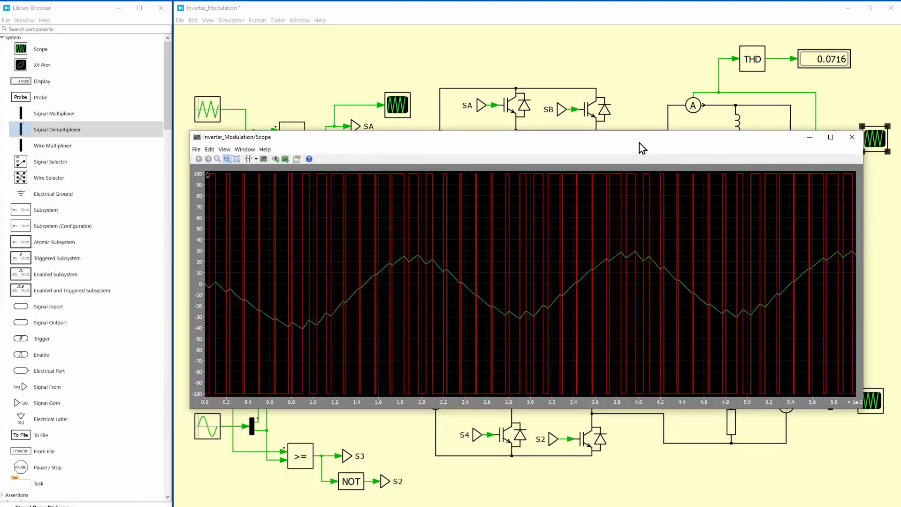
{"action": "left_click_drag", "start_coordinate": [639, 143], "coordinate": [619, 17]}
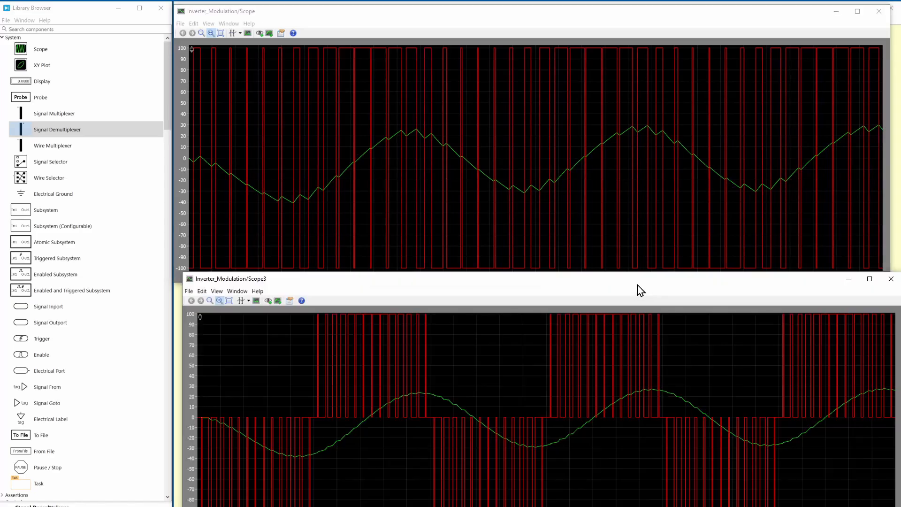
{"action": "mouse_move", "coordinate": [637, 284]}
{"action": "left_mouse_down"}
{"action": "mouse_move", "coordinate": [655, 286]}
{"action": "mouse_move", "coordinate": [633, 286]}
{"action": "left_mouse_up"}
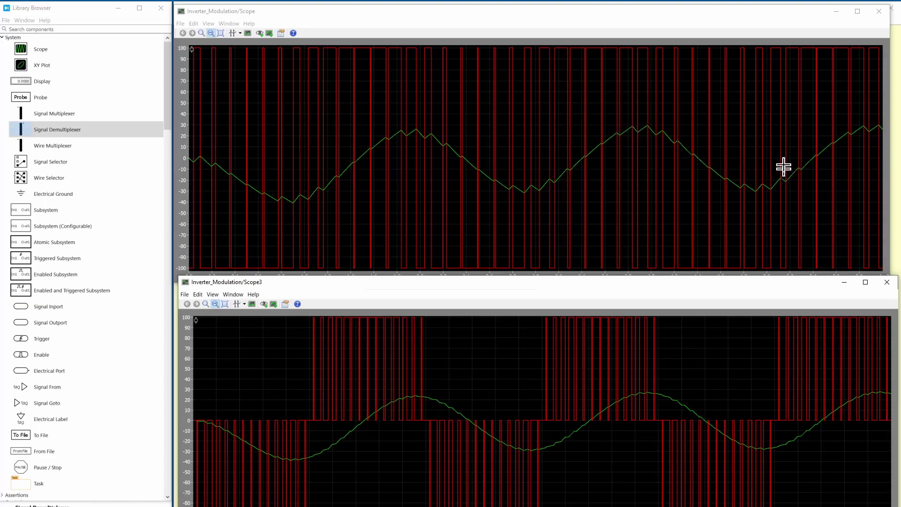
Return to the schematic and compare the current THD displays of the two inverters
{"action": "left_click", "coordinate": [896, 156]}
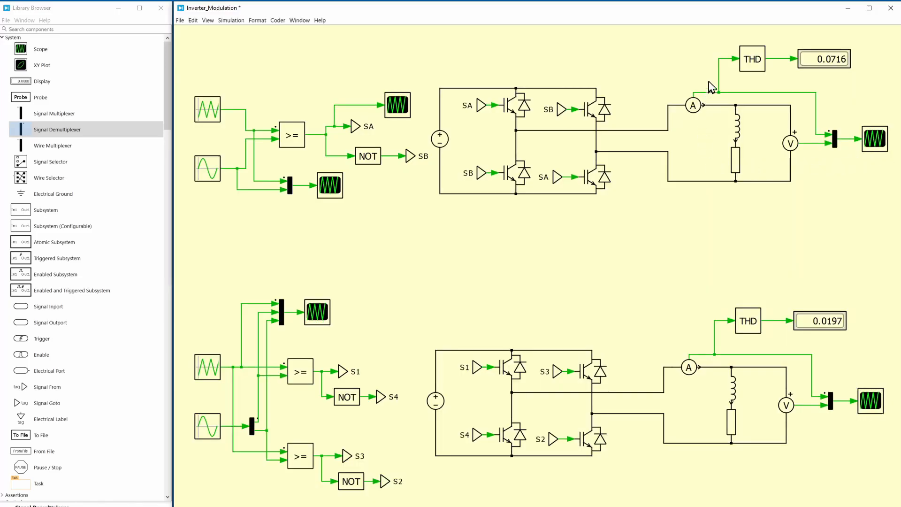
{"action": "left_click", "coordinate": [813, 59]}
{"action": "left_click", "coordinate": [825, 323]}
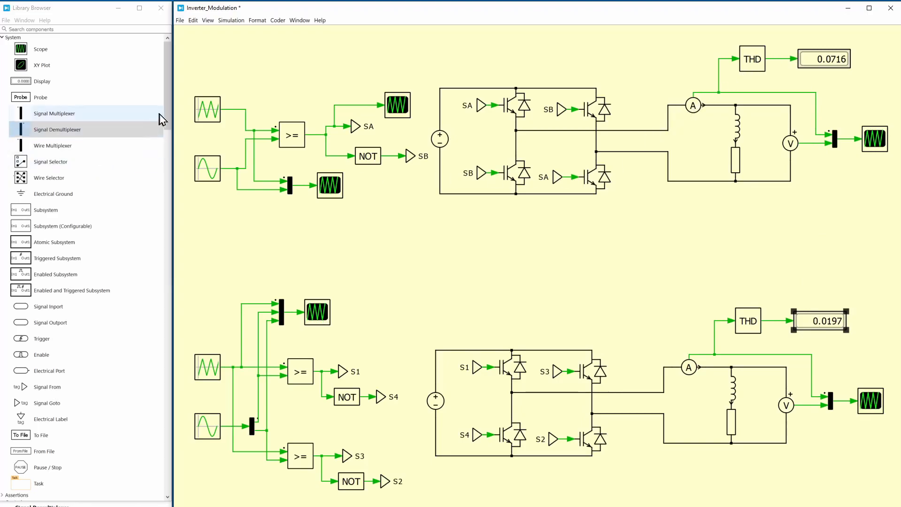
Set the frequency of the original inverter's triangular wave generator to 1400 Hz
{"action": "double_click", "coordinate": [199, 112]}
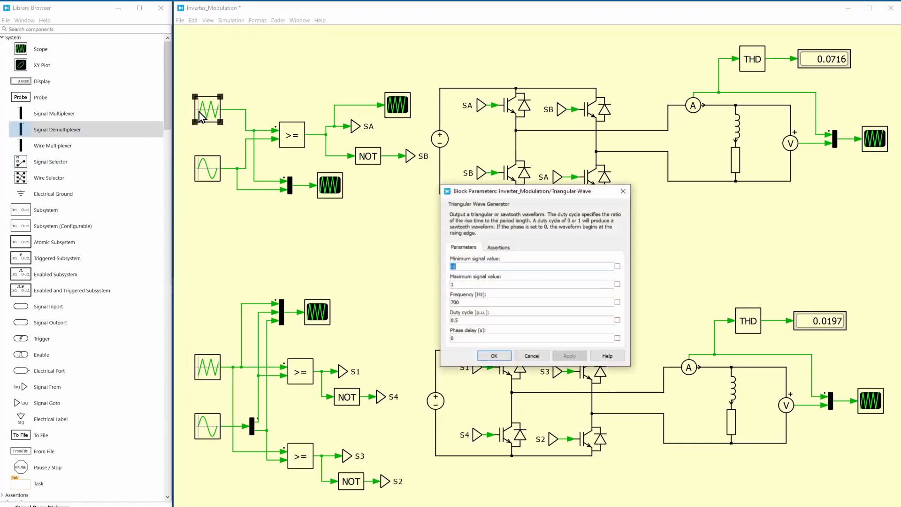
{"action": "double_click", "coordinate": [472, 303]}
{"action": "type", "text": "1400"}
{"action": "key", "text": "Return"}
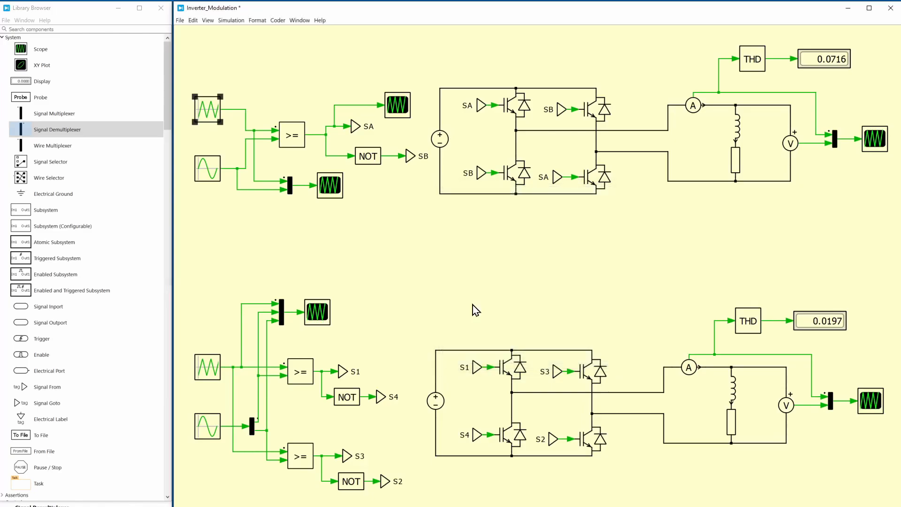
Open the parameters of the second inverter's triangular wave generator
{"action": "double_click", "coordinate": [209, 364]}
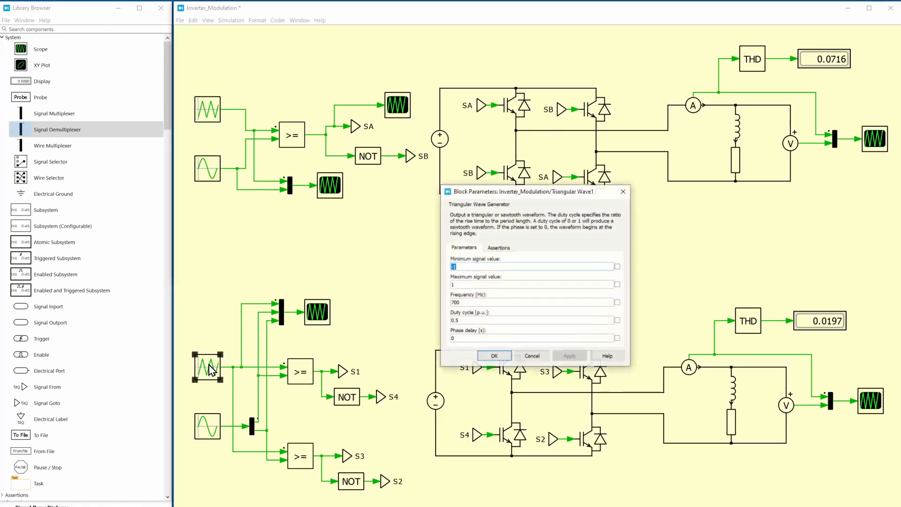
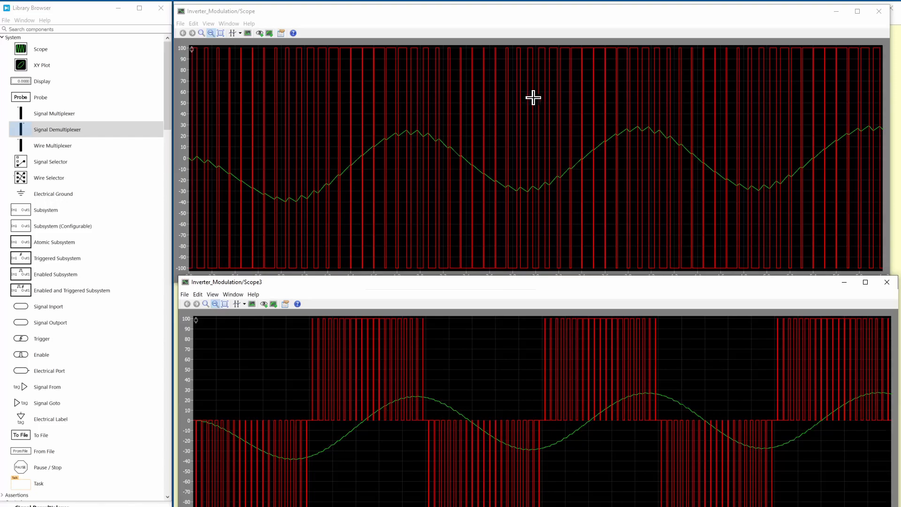
Return to the schematic and move the second inverter's power circuit and control blocks up closer to the original inverter
{"action": "left_click", "coordinate": [899, 90]}
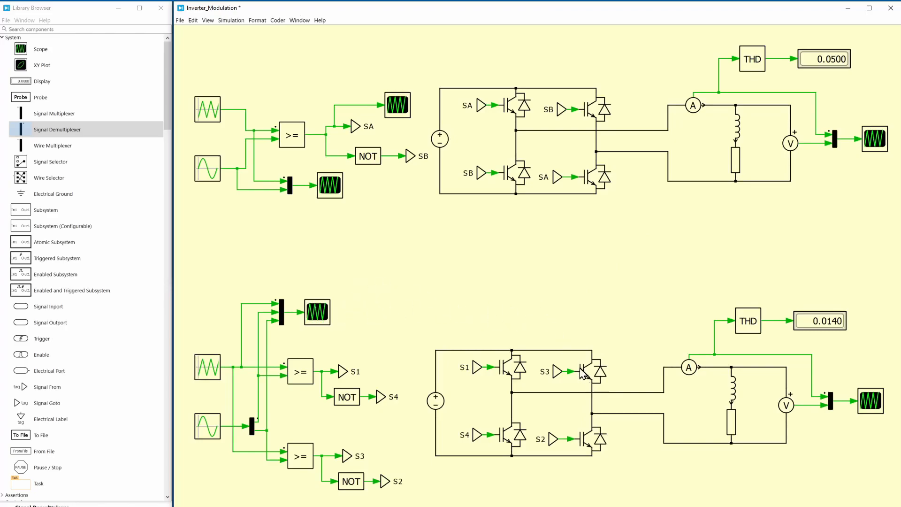
{"action": "left_click_drag", "start_coordinate": [422, 262], "coordinate": [885, 497]}
{"action": "left_click_drag", "start_coordinate": [863, 375], "coordinate": [859, 305]}
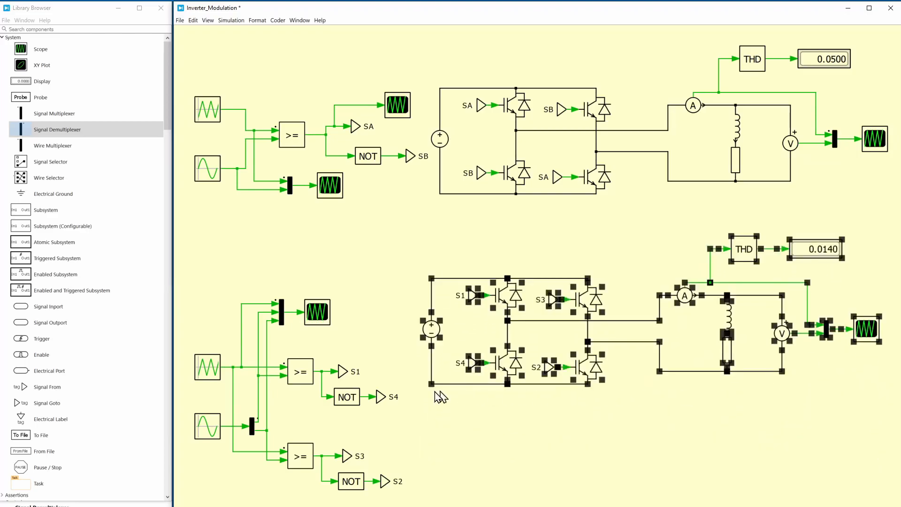
{"action": "left_click", "coordinate": [372, 337]}
{"action": "left_click_drag", "start_coordinate": [193, 276], "coordinate": [404, 495]}
{"action": "left_click_drag", "start_coordinate": [340, 397], "coordinate": [337, 343]}
{"action": "left_click", "coordinate": [347, 318]}
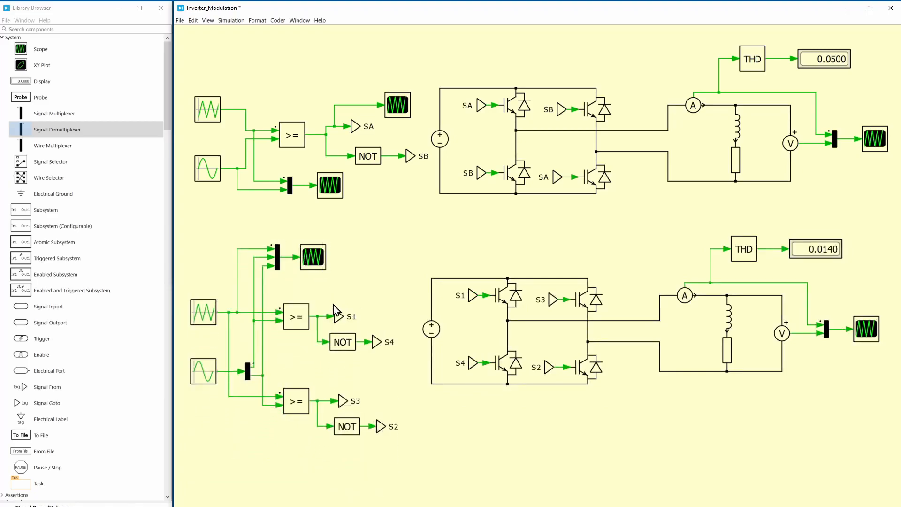
Duplicate the second inverter's control blocks below its power circuit and delete the copy's wires to the scope multiplexer
{"action": "left_click", "coordinate": [297, 319]}
{"action": "left_click", "coordinate": [343, 345]}
{"action": "left_click", "coordinate": [383, 268]}
{"action": "left_click_drag", "start_coordinate": [193, 235], "coordinate": [363, 464]}
{"action": "left_click_drag", "start_coordinate": [192, 223], "coordinate": [393, 451]}
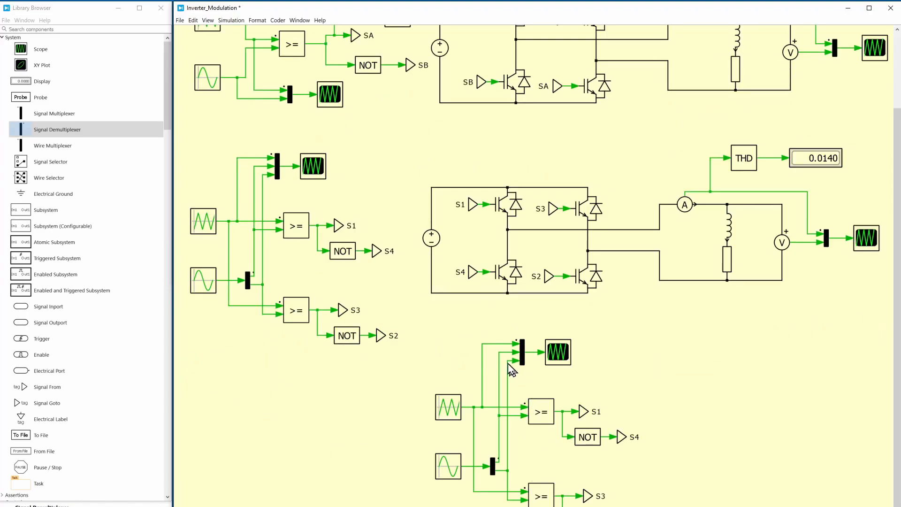
{"action": "left_click_drag", "start_coordinate": [527, 391], "coordinate": [477, 379]}
{"action": "key", "text": "Delete"}
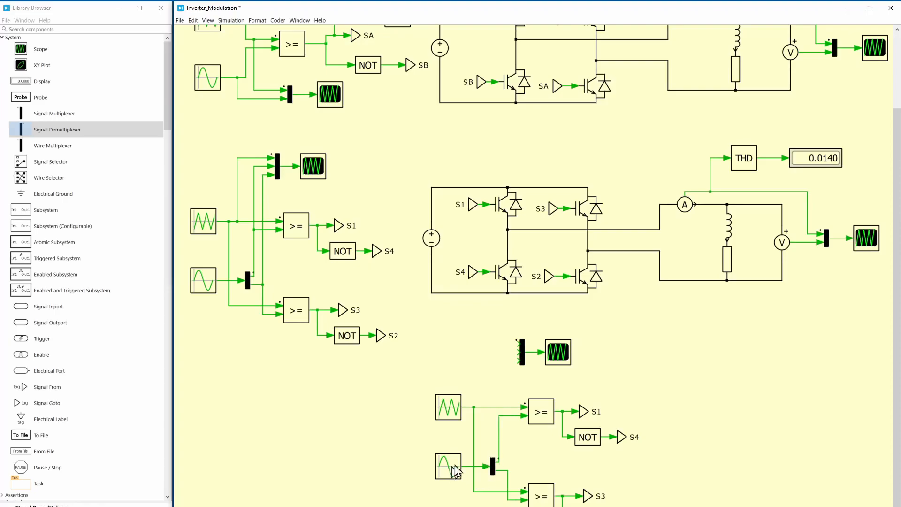
Remove the NOT gates and signal tags from the control copy, compact it, and duplicate the reduced block group below
{"action": "left_click", "coordinate": [589, 441]}
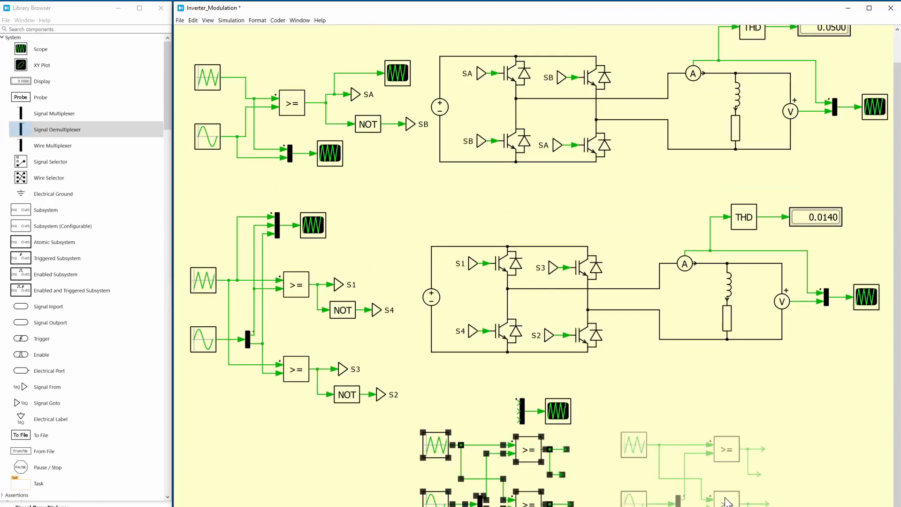
{"action": "left_click_drag", "start_coordinate": [529, 495], "coordinate": [727, 495]}
{"action": "left_click_drag", "start_coordinate": [723, 451], "coordinate": [702, 506]}
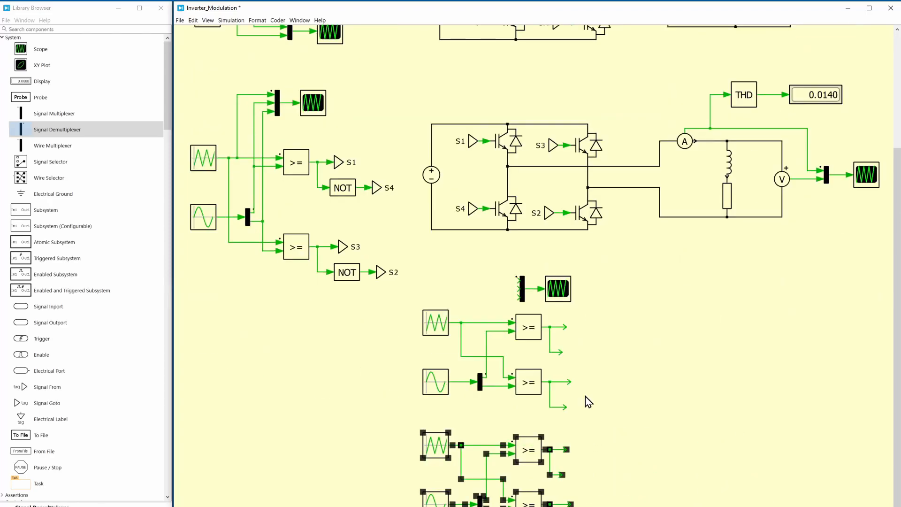
{"action": "left_click", "coordinate": [402, 348]}
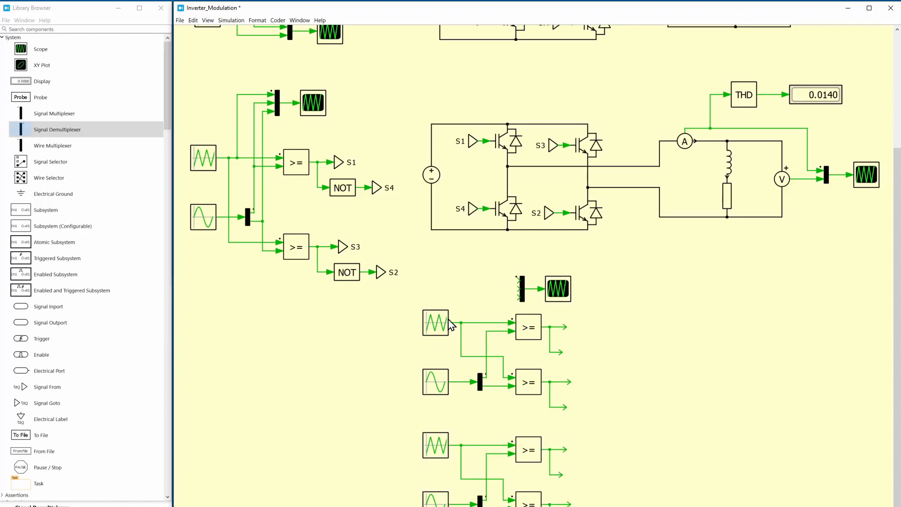
Set the bias of the upper control copy's sine wave generator to 0.05
{"action": "double_click", "coordinate": [439, 391]}
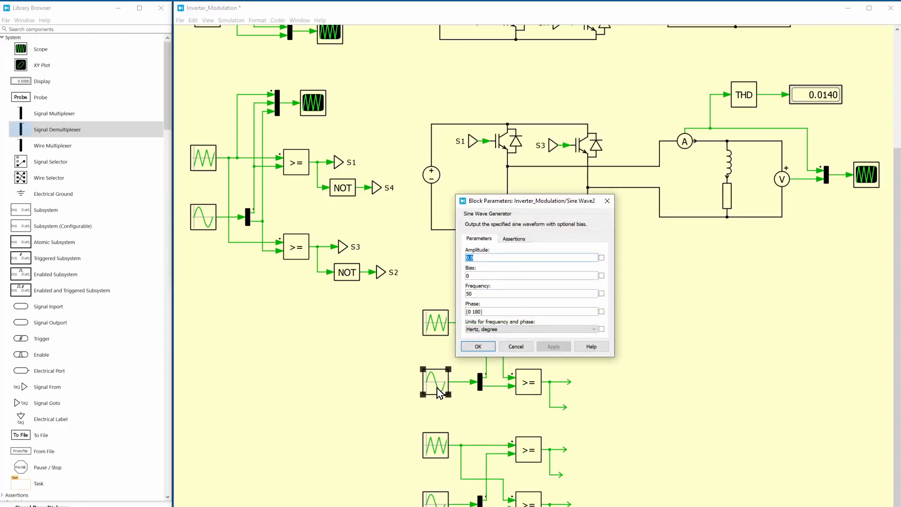
{"action": "left_click", "coordinate": [482, 276]}
{"action": "type", "text": ".05"}
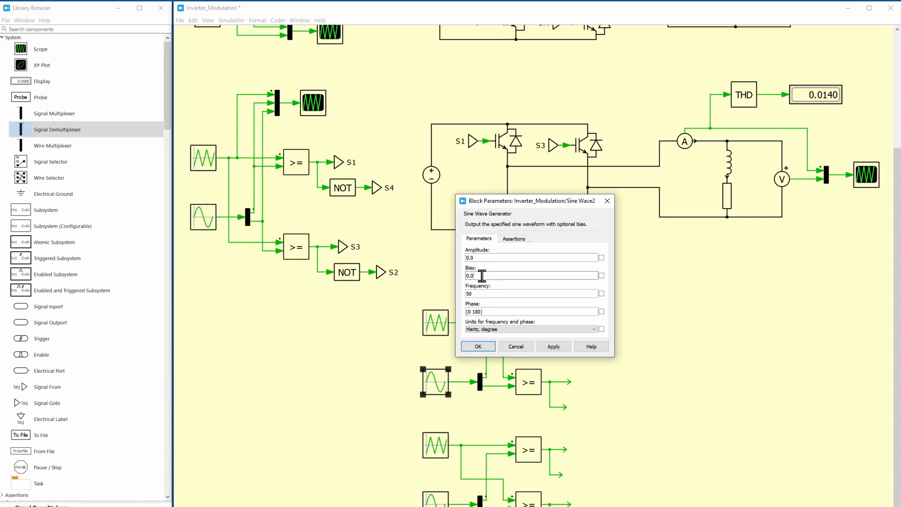
{"action": "key", "text": "Return"}
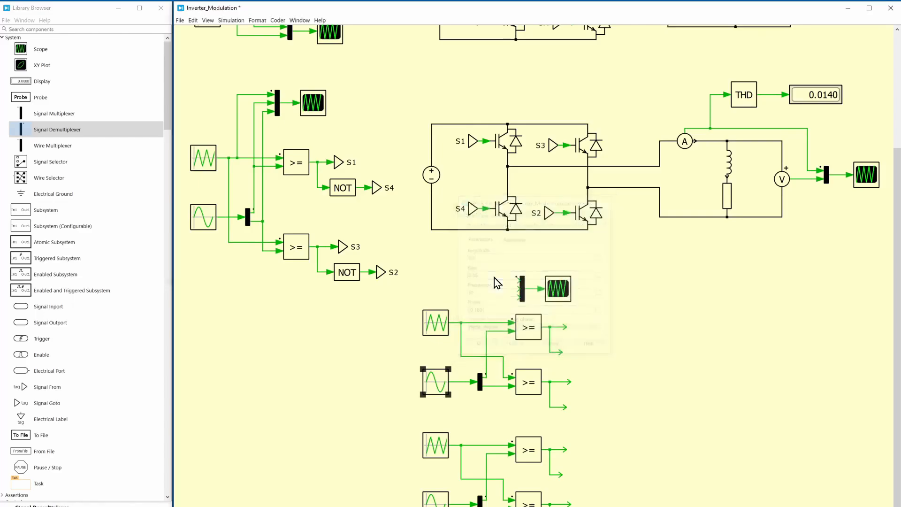
Set the bias of the lower control copy's sine wave generator to -0.05
{"action": "double_click", "coordinate": [435, 498]}
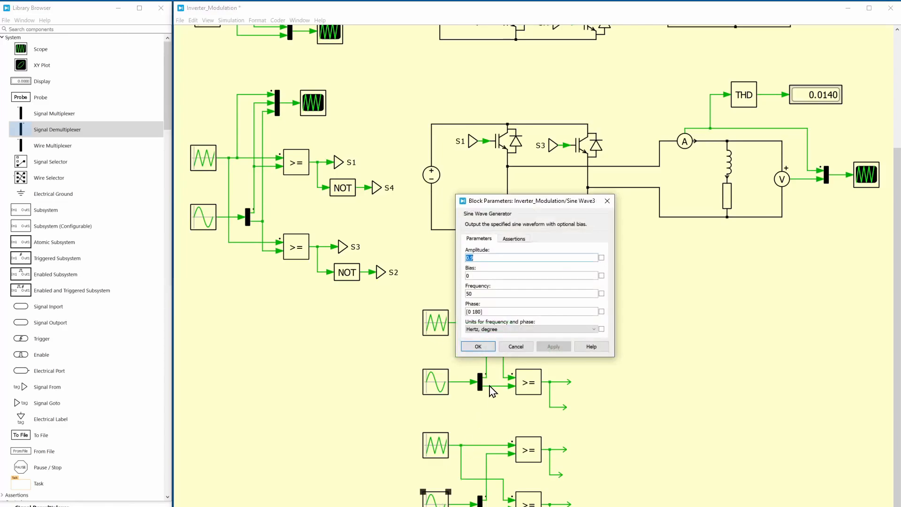
{"action": "left_click", "coordinate": [504, 279]}
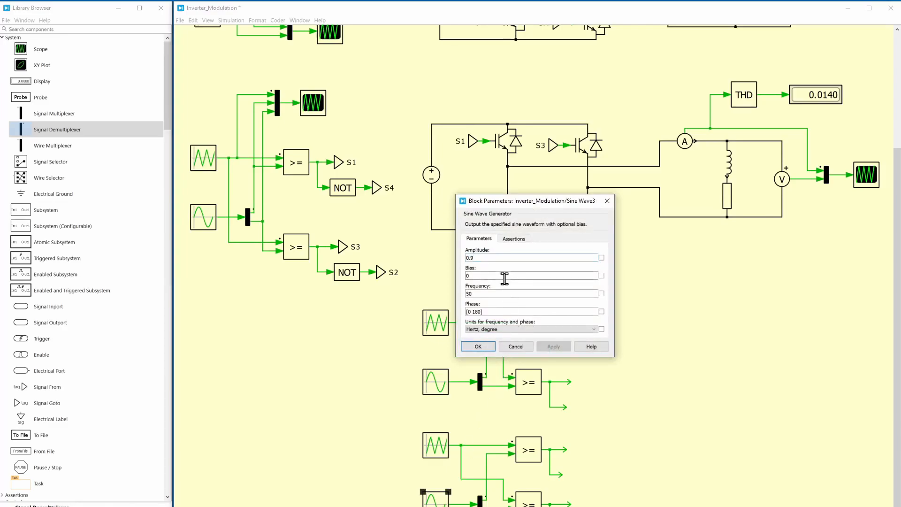
{"action": "key", "text": "BackSpace"}
{"action": "type", "text": "-0.5"}
{"action": "key", "text": "Left"}
{"action": "type", "text": "0"}
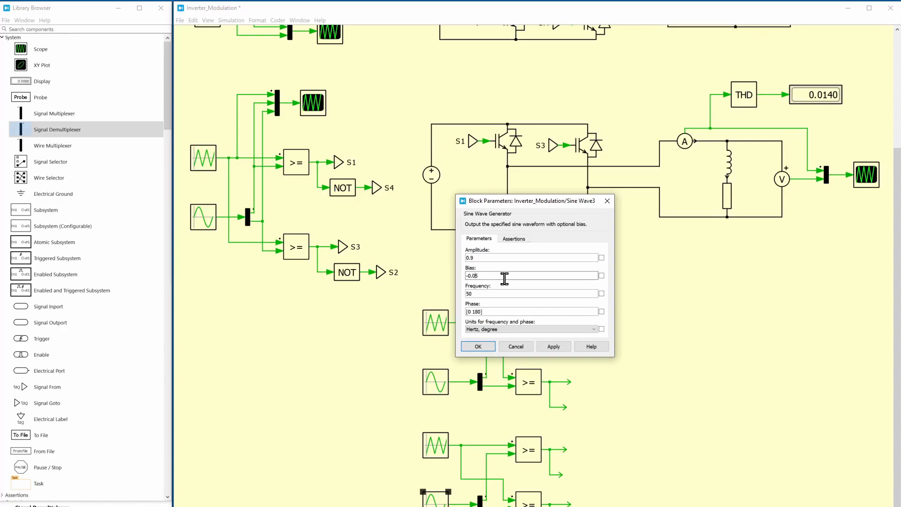
{"action": "left_click", "coordinate": [478, 346]}
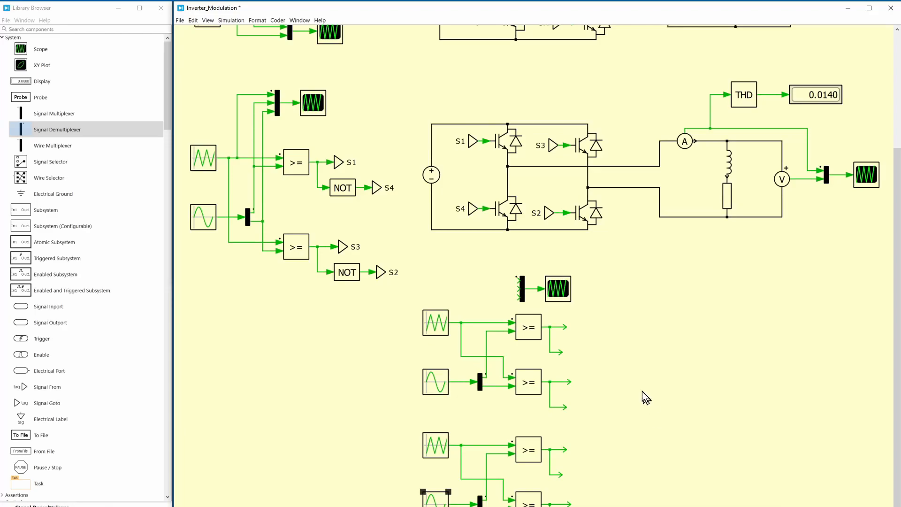
Delete the unconnected scope multiplexer and move its scope beside the upper copy's comparator outputs
{"action": "left_click", "coordinate": [520, 288]}
{"action": "key", "text": "Delete"}
{"action": "left_click_drag", "start_coordinate": [503, 284], "coordinate": [621, 322]}
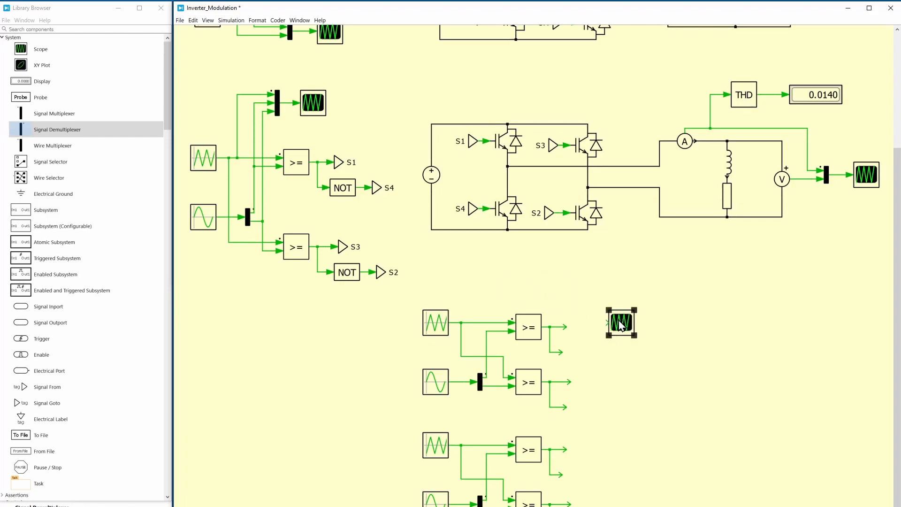
Set the number of plots in the relocated scope to 2
{"action": "double_click", "coordinate": [621, 322]}
{"action": "left_click", "coordinate": [371, 214]}
{"action": "left_click", "coordinate": [372, 214]}
{"action": "left_click", "coordinate": [372, 214]}
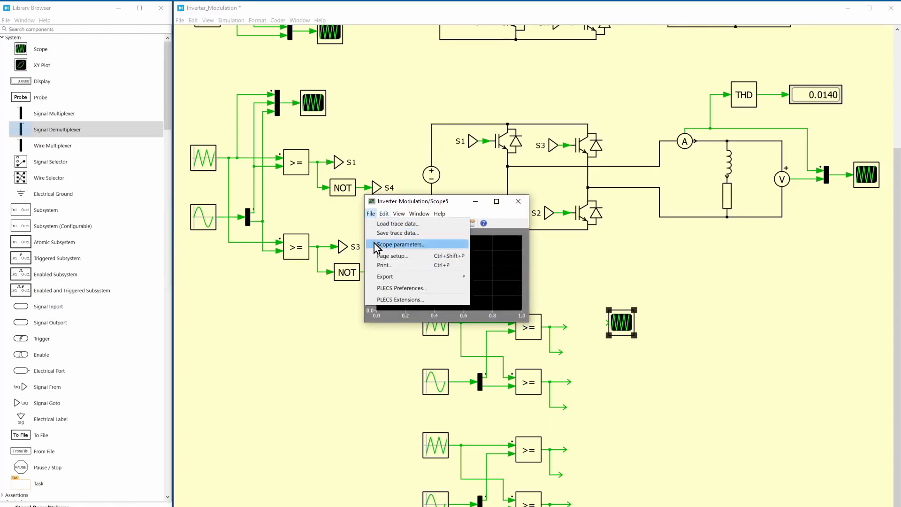
{"action": "left_click", "coordinate": [394, 244]}
{"action": "type", "text": "2"}
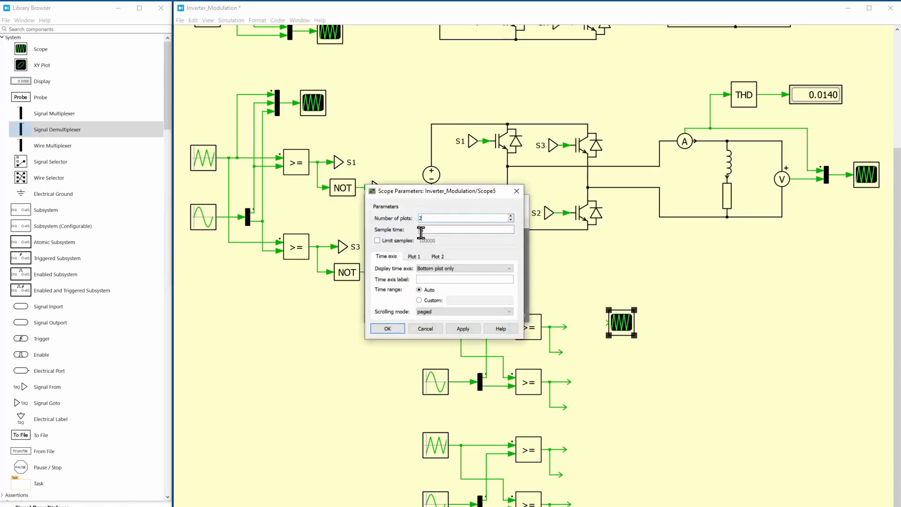
{"action": "key", "text": "Return"}
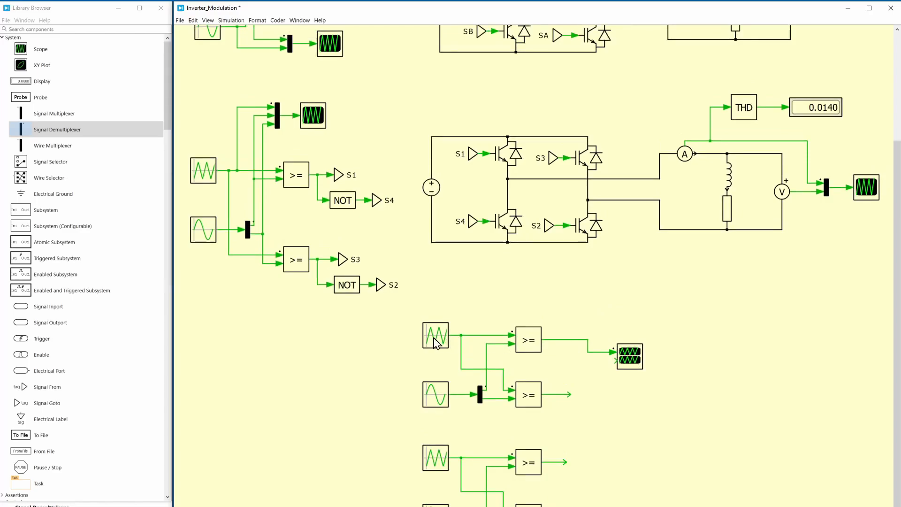
Connect the lower copy's first comparator to the scope's second input and set its relational operator to <=
{"action": "left_click", "coordinate": [435, 394]}
{"action": "left_click_drag", "start_coordinate": [567, 462], "coordinate": [614, 361]}
{"action": "double_click", "coordinate": [526, 469]}
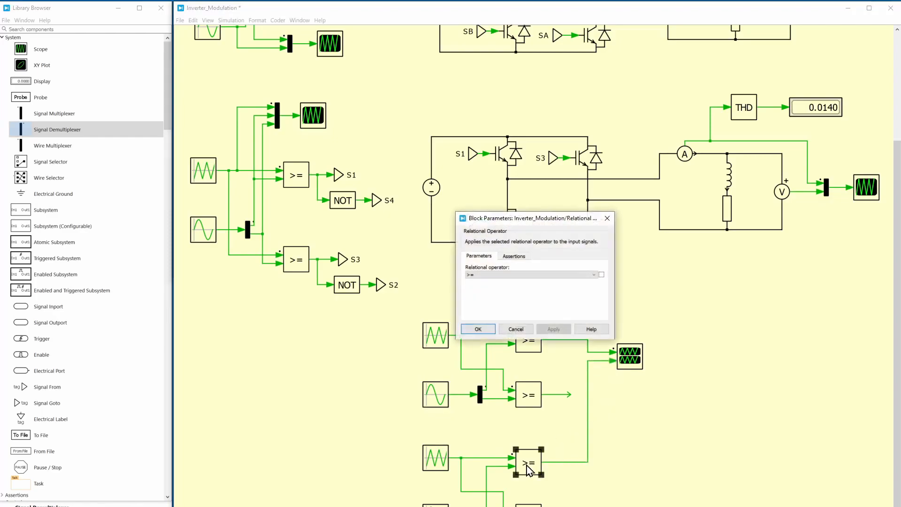
{"action": "left_click", "coordinate": [498, 277]}
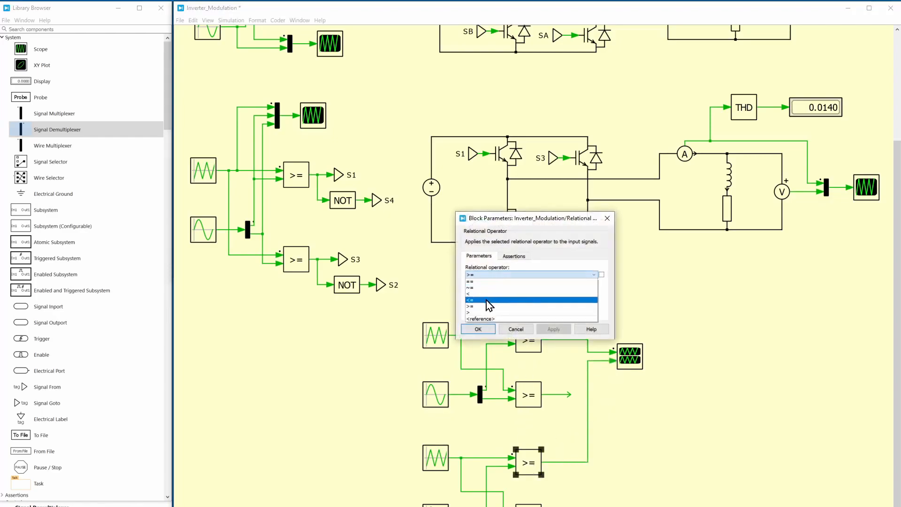
{"action": "left_click", "coordinate": [486, 301]}
{"action": "left_click", "coordinate": [478, 329]}
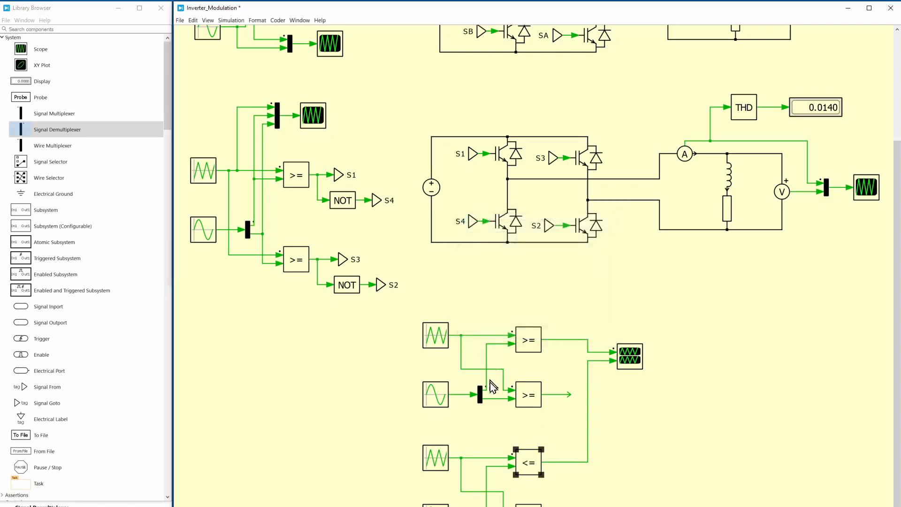
Check the relational operator of the upper copy's second comparator
{"action": "scroll", "coordinate": [525, 493], "scroll_direction": "up", "scroll_amount": 1}
{"action": "double_click", "coordinate": [531, 402]}
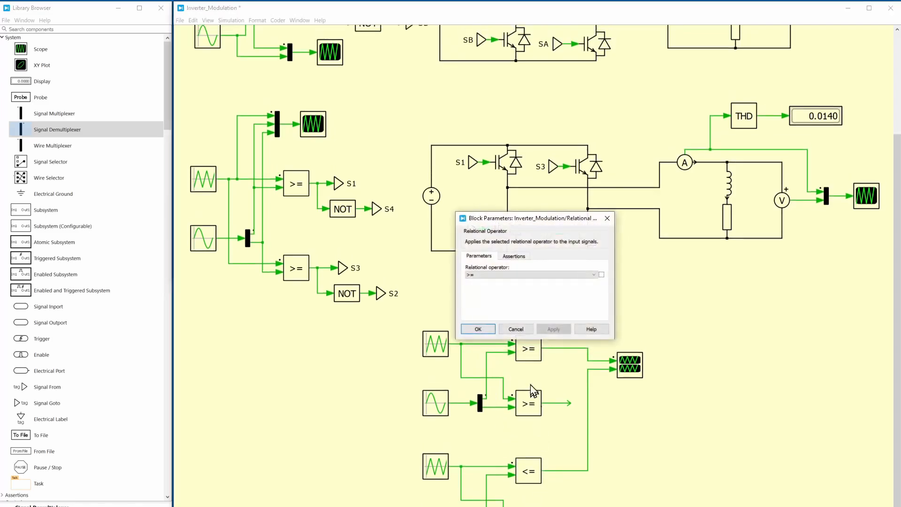
{"action": "left_click", "coordinate": [511, 275]}
{"action": "left_click", "coordinate": [488, 306]}
{"action": "left_click", "coordinate": [478, 329]}
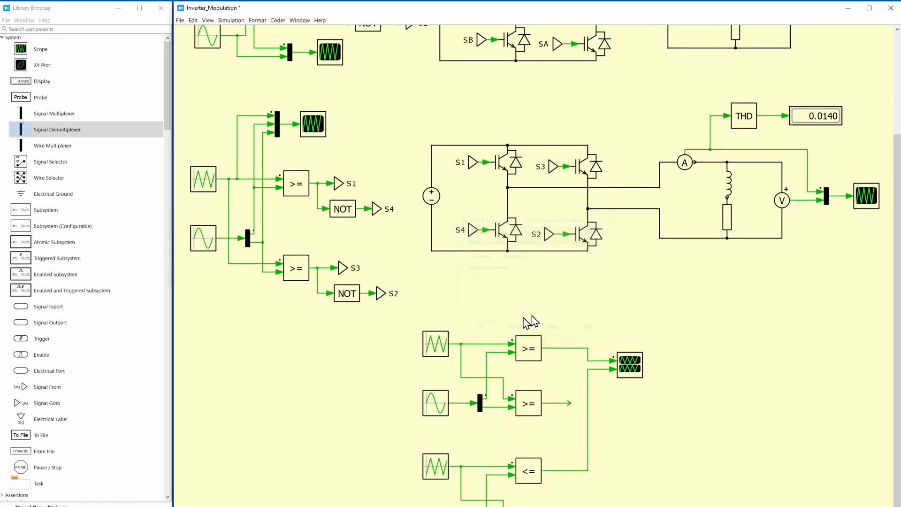
Duplicate the two-plot scope below and connect both copies' second comparators to its inputs
{"action": "scroll", "coordinate": [579, 313], "scroll_direction": "down", "scroll_amount": 1}
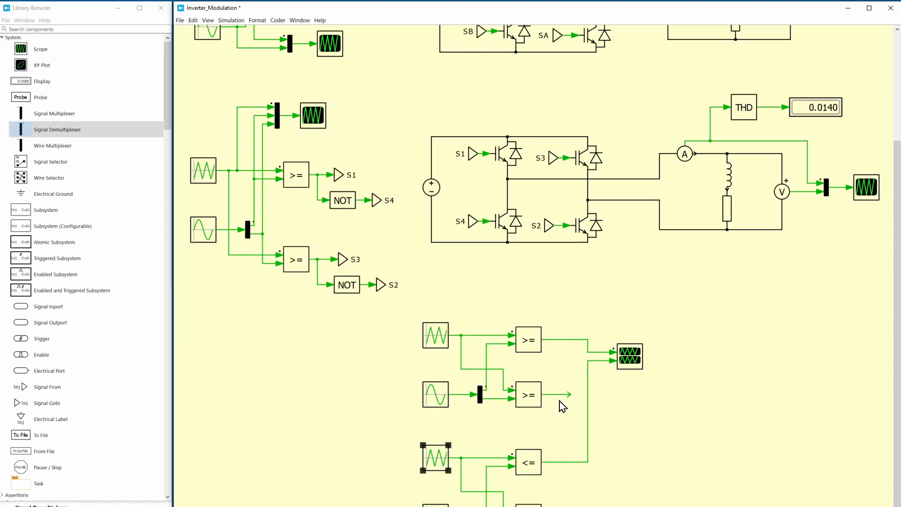
{"action": "left_click", "coordinate": [564, 449]}
{"action": "left_click_drag", "start_coordinate": [631, 356], "coordinate": [636, 439]}
{"action": "left_click", "coordinate": [632, 410]}
{"action": "left_click_drag", "start_coordinate": [571, 395], "coordinate": [566, 506]}
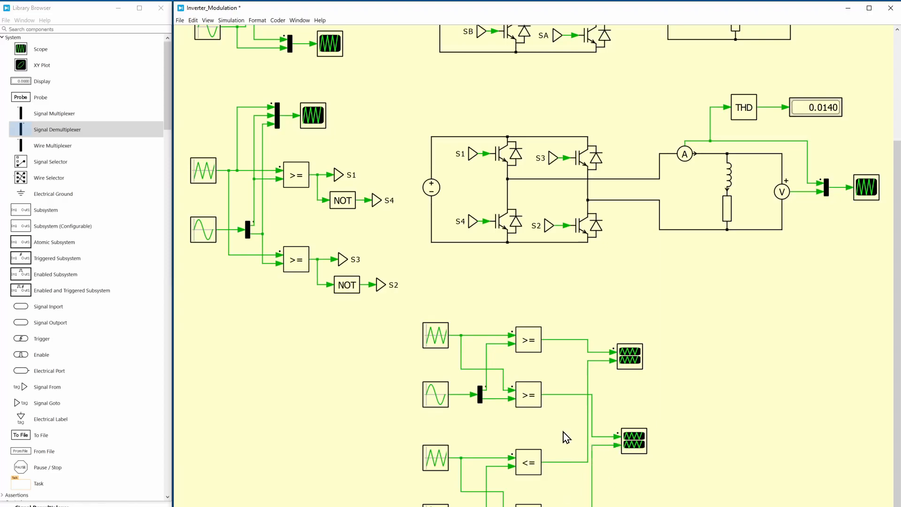
Move the lower control copy's generators and comparators up closer to the upper copy
{"action": "left_click_drag", "start_coordinate": [382, 439], "coordinate": [525, 506]}
{"action": "key", "text": "Up"}
{"action": "key", "text": "Up"}
{"action": "key", "text": "Up"}
{"action": "key", "text": "Up"}
{"action": "key", "text": "Up"}
{"action": "key", "text": "Up"}
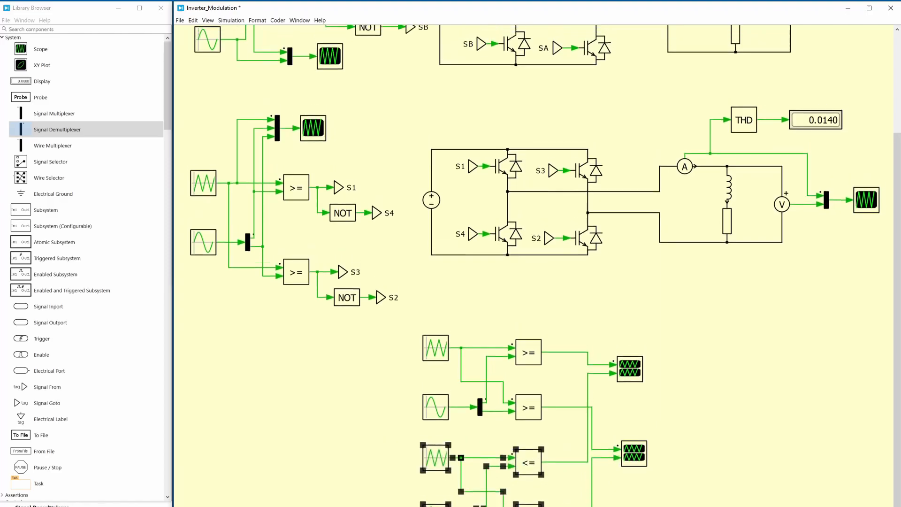
{"action": "left_click", "coordinate": [675, 416]}
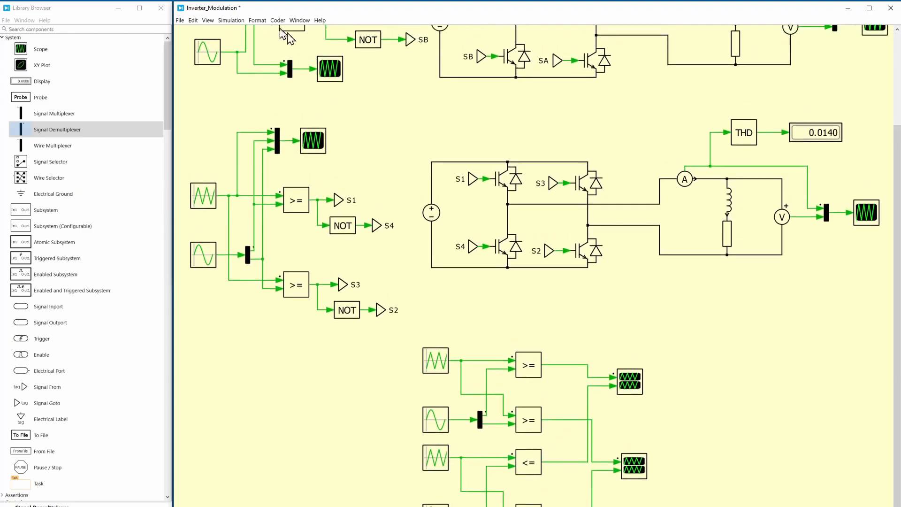
Run the simulation and open the first comparators' two-plot scope maximized
{"action": "left_click", "coordinate": [232, 21]}
{"action": "left_click", "coordinate": [235, 30]}
{"action": "double_click", "coordinate": [634, 387]}
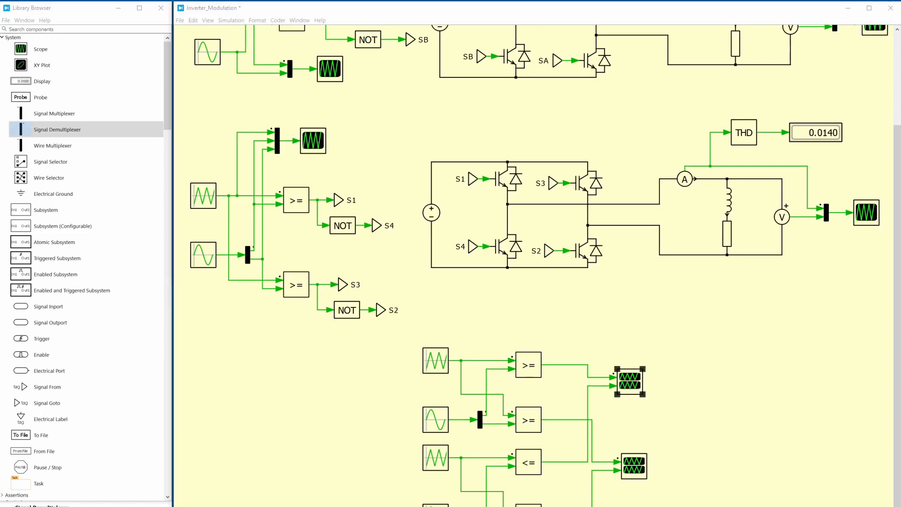
{"action": "left_click_drag", "start_coordinate": [543, 190], "coordinate": [506, 137]}
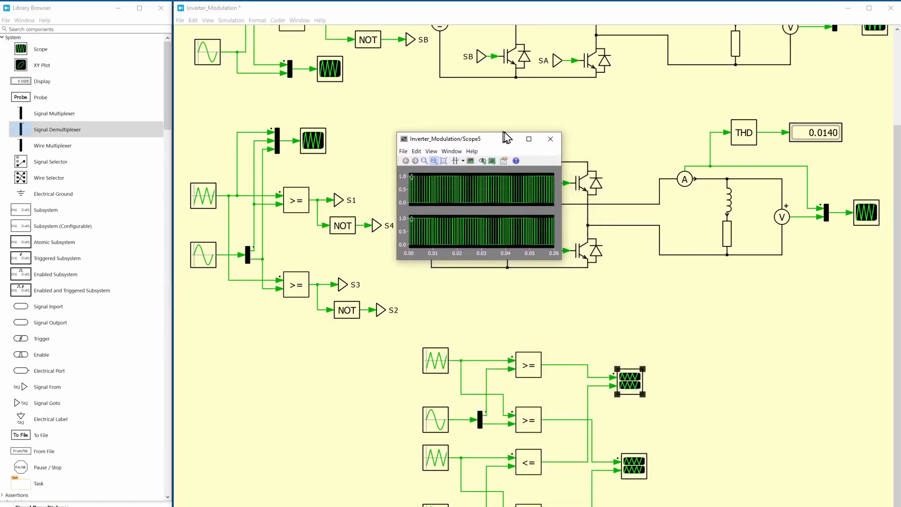
{"action": "left_click", "coordinate": [529, 140]}
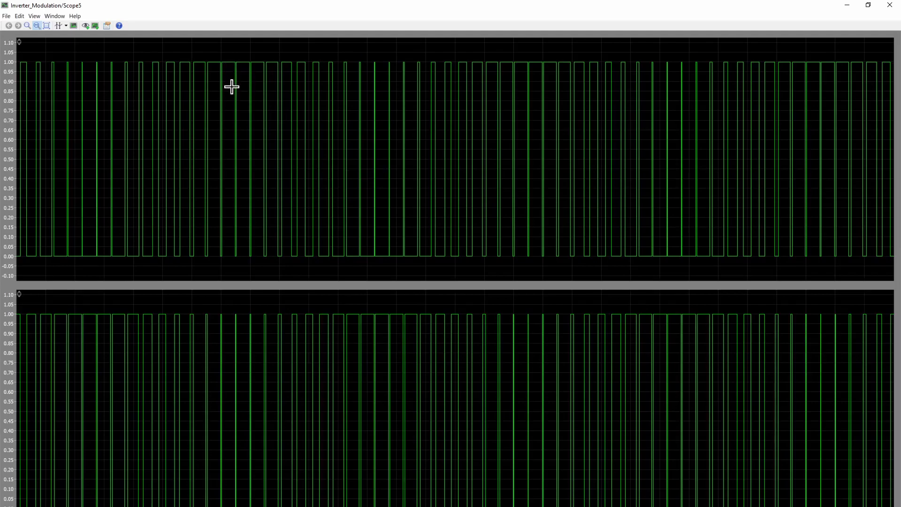
Zoom in on the switching edges to examine the dead time between the two gate signals, and restore the full waveform view
{"action": "left_click_drag", "start_coordinate": [285, 53], "coordinate": [385, 121]}
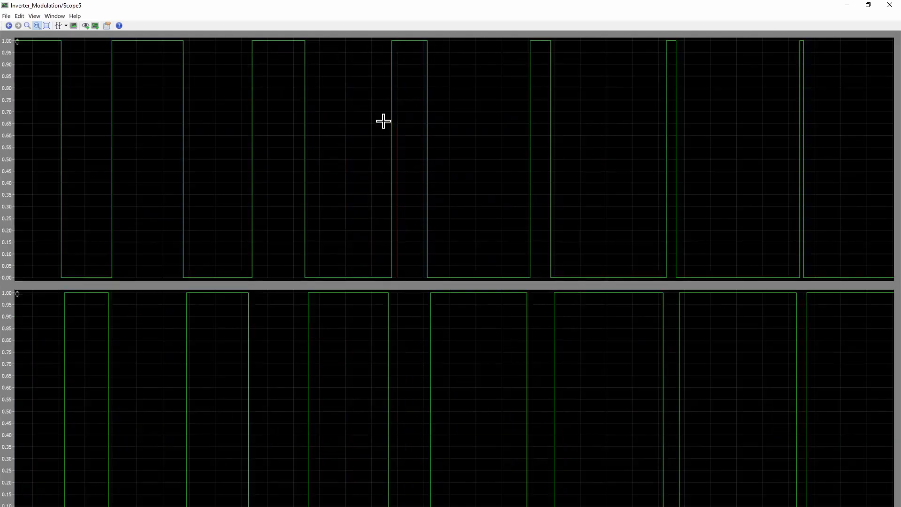
{"action": "left_click_drag", "start_coordinate": [164, 107], "coordinate": [562, 160]}
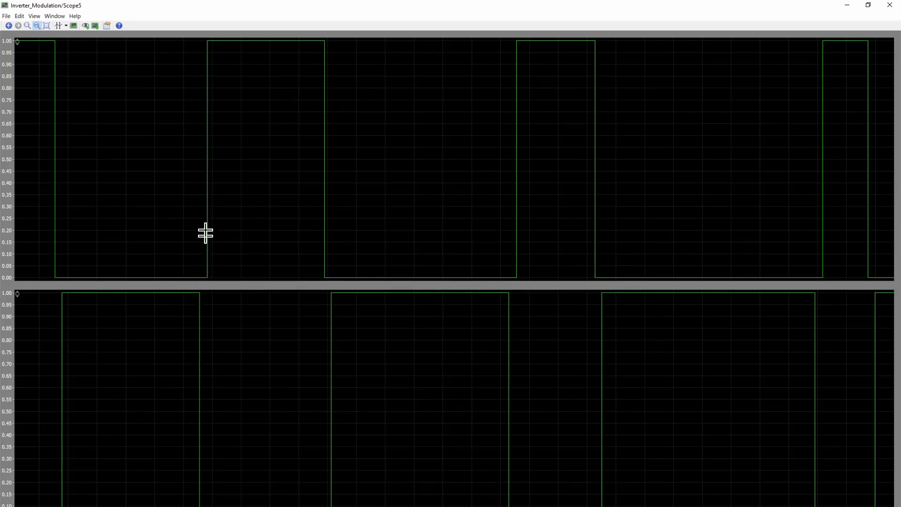
{"action": "left_click_drag", "start_coordinate": [177, 193], "coordinate": [240, 194]}
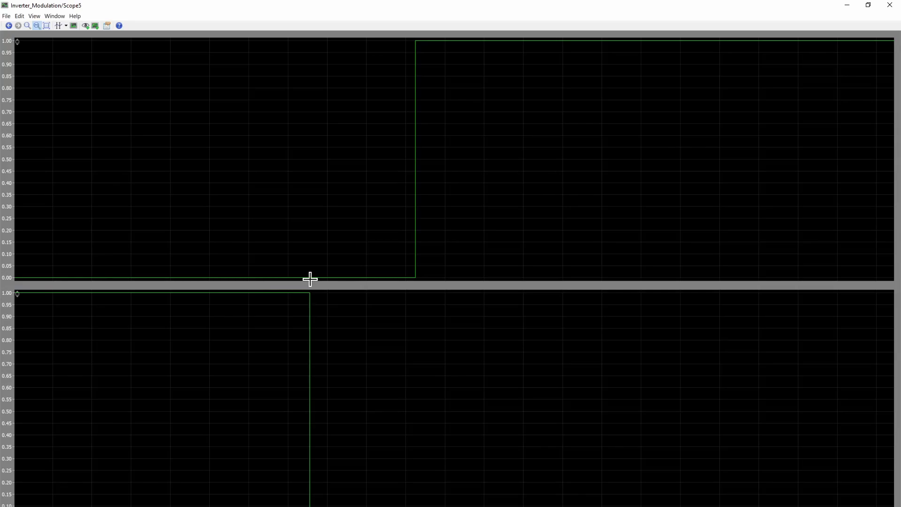
{"action": "left_click_drag", "start_coordinate": [307, 268], "coordinate": [416, 268]}
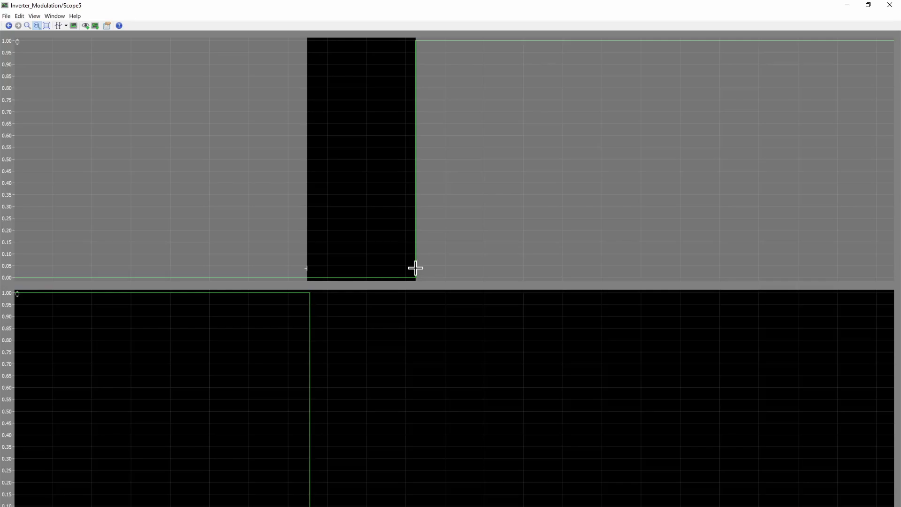
{"action": "left_click_drag", "start_coordinate": [415, 268], "coordinate": [414, 268]}
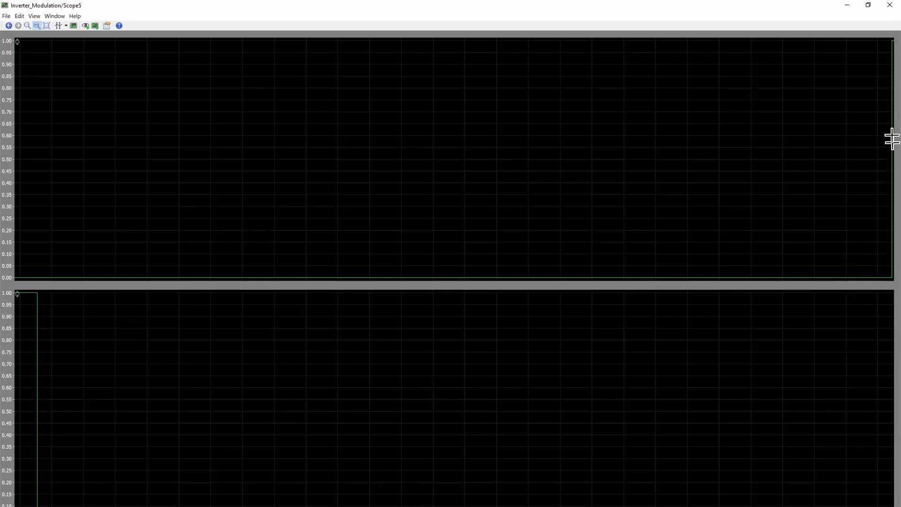
{"action": "left_click", "coordinate": [46, 26]}
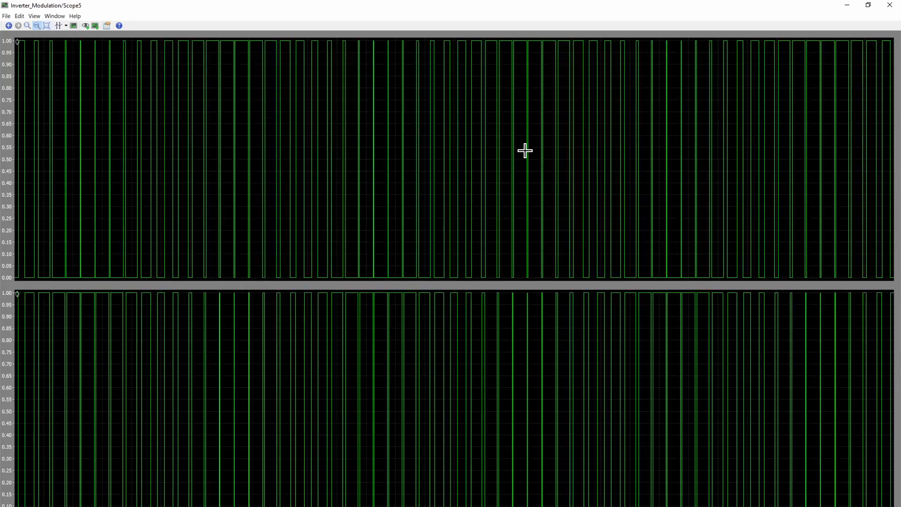
Zoom in on a few narrow pulses just past mid-waveform to compare both gate signals, and put the first comparators' scope away
{"action": "left_click_drag", "start_coordinate": [510, 149], "coordinate": [554, 151]}
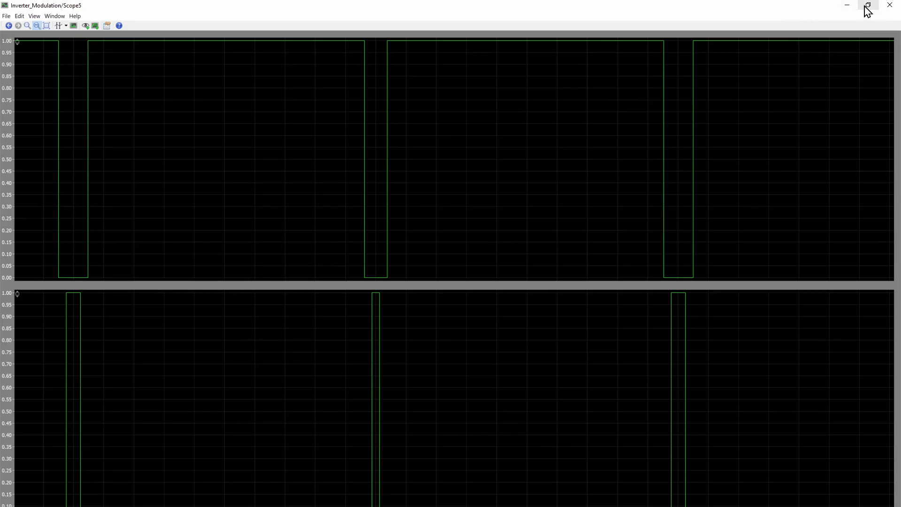
{"action": "left_click", "coordinate": [850, 9]}
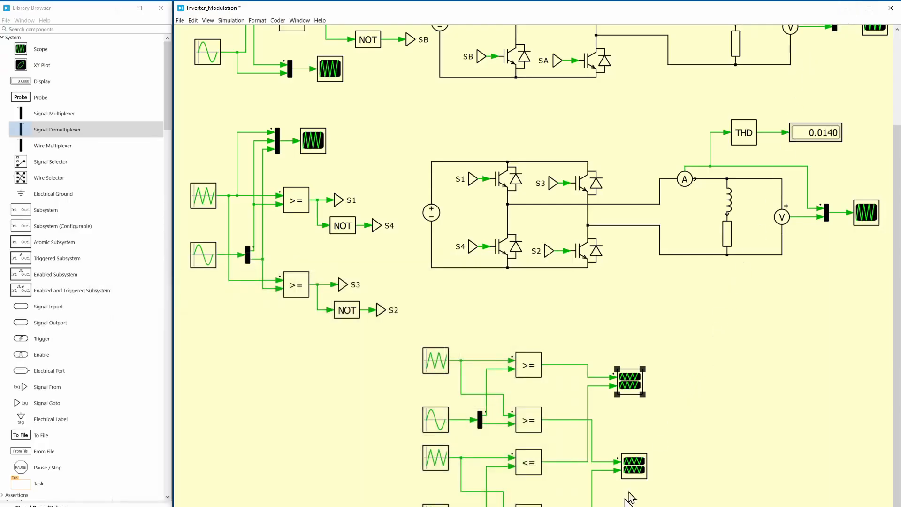
Open the second comparators' two-plot scope maximized, zoom in on a single switching edge to examine the dead time, and minimize the scope
{"action": "double_click", "coordinate": [641, 465]}
{"action": "double_click", "coordinate": [499, 208]}
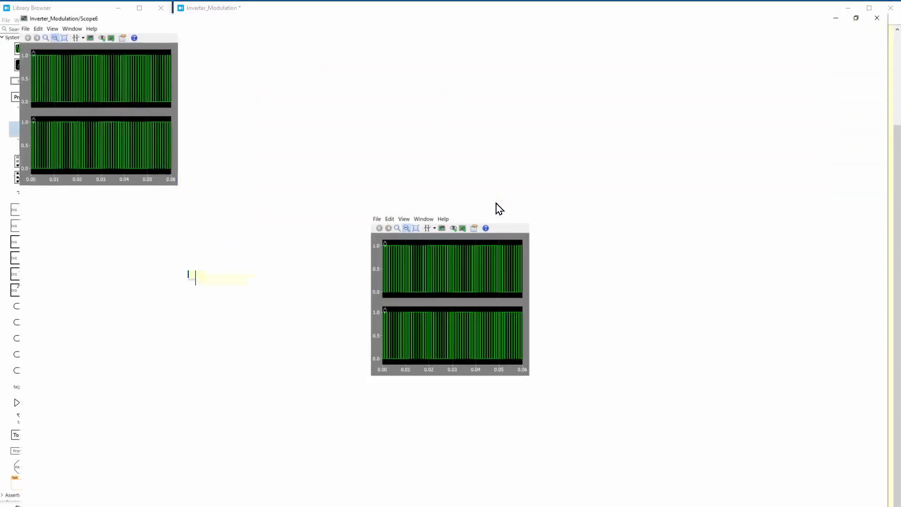
{"action": "left_click_drag", "start_coordinate": [304, 123], "coordinate": [369, 130]}
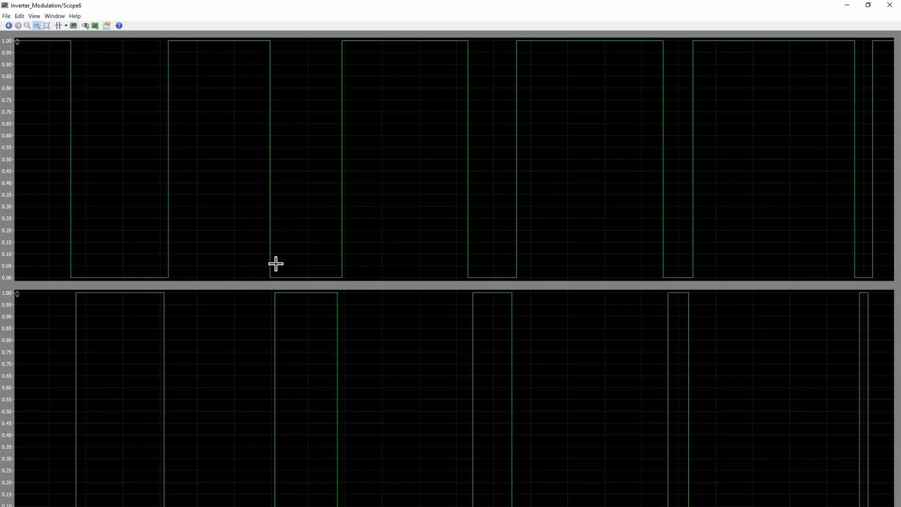
{"action": "left_click_drag", "start_coordinate": [260, 235], "coordinate": [286, 234]}
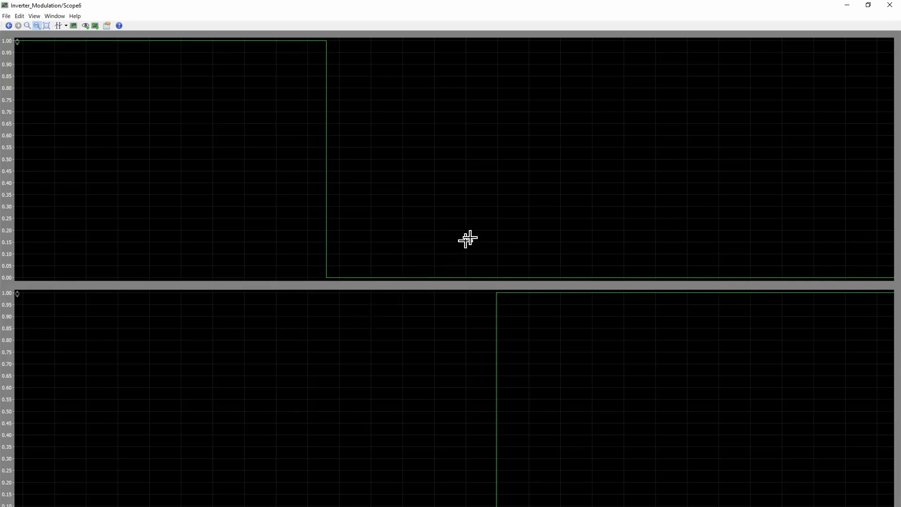
{"action": "left_click", "coordinate": [868, 5]}
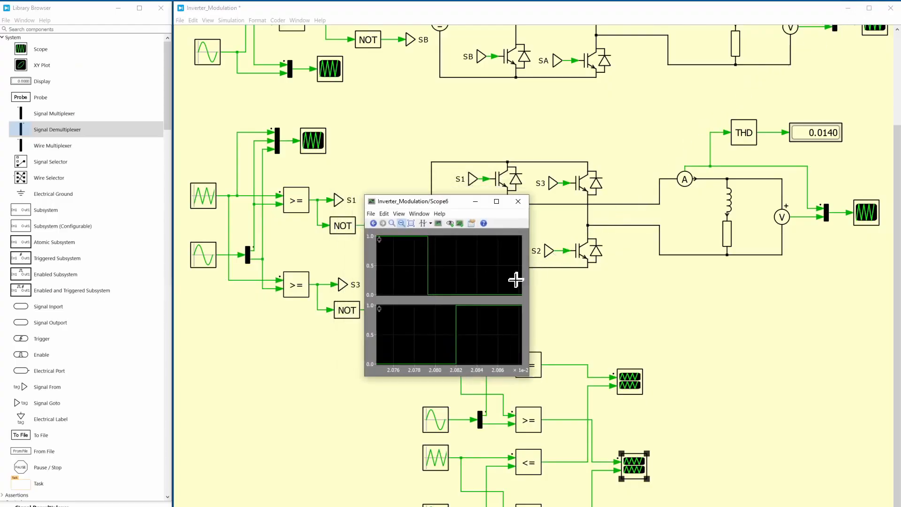
{"action": "left_click", "coordinate": [475, 204]}
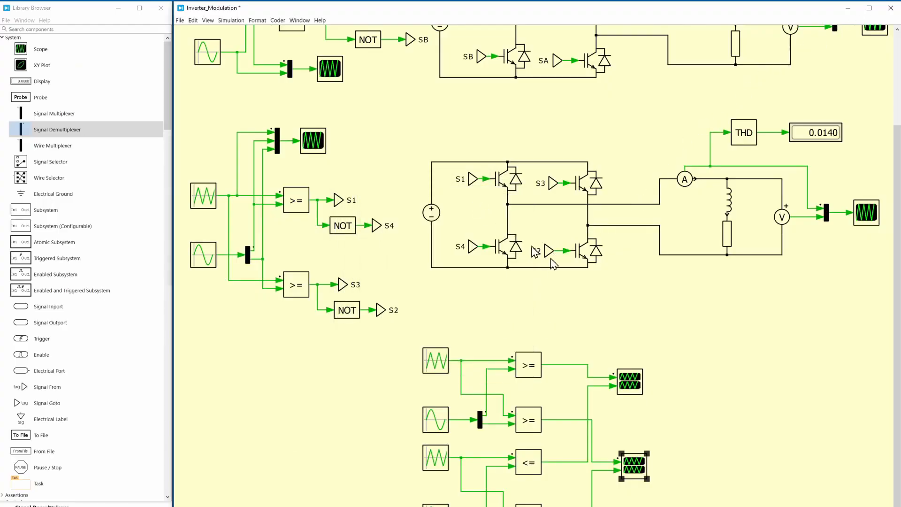
{"action": "left_click", "coordinate": [602, 286]}
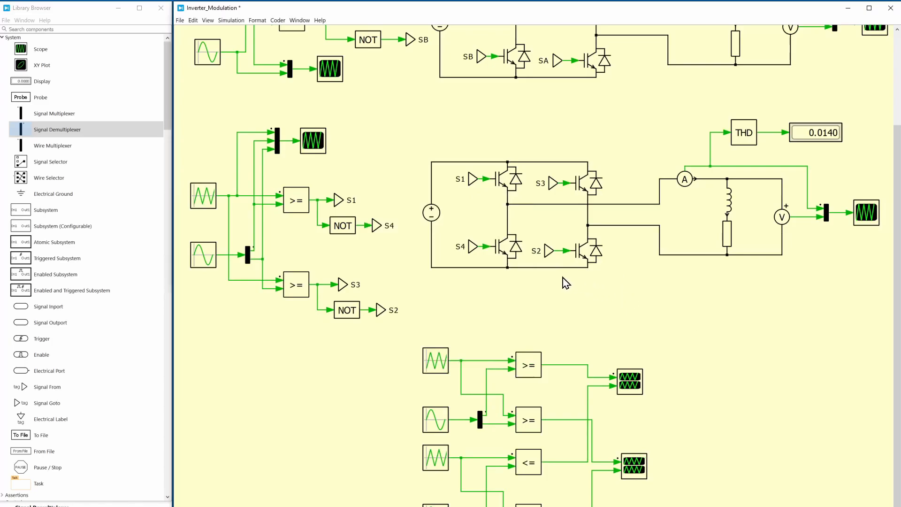